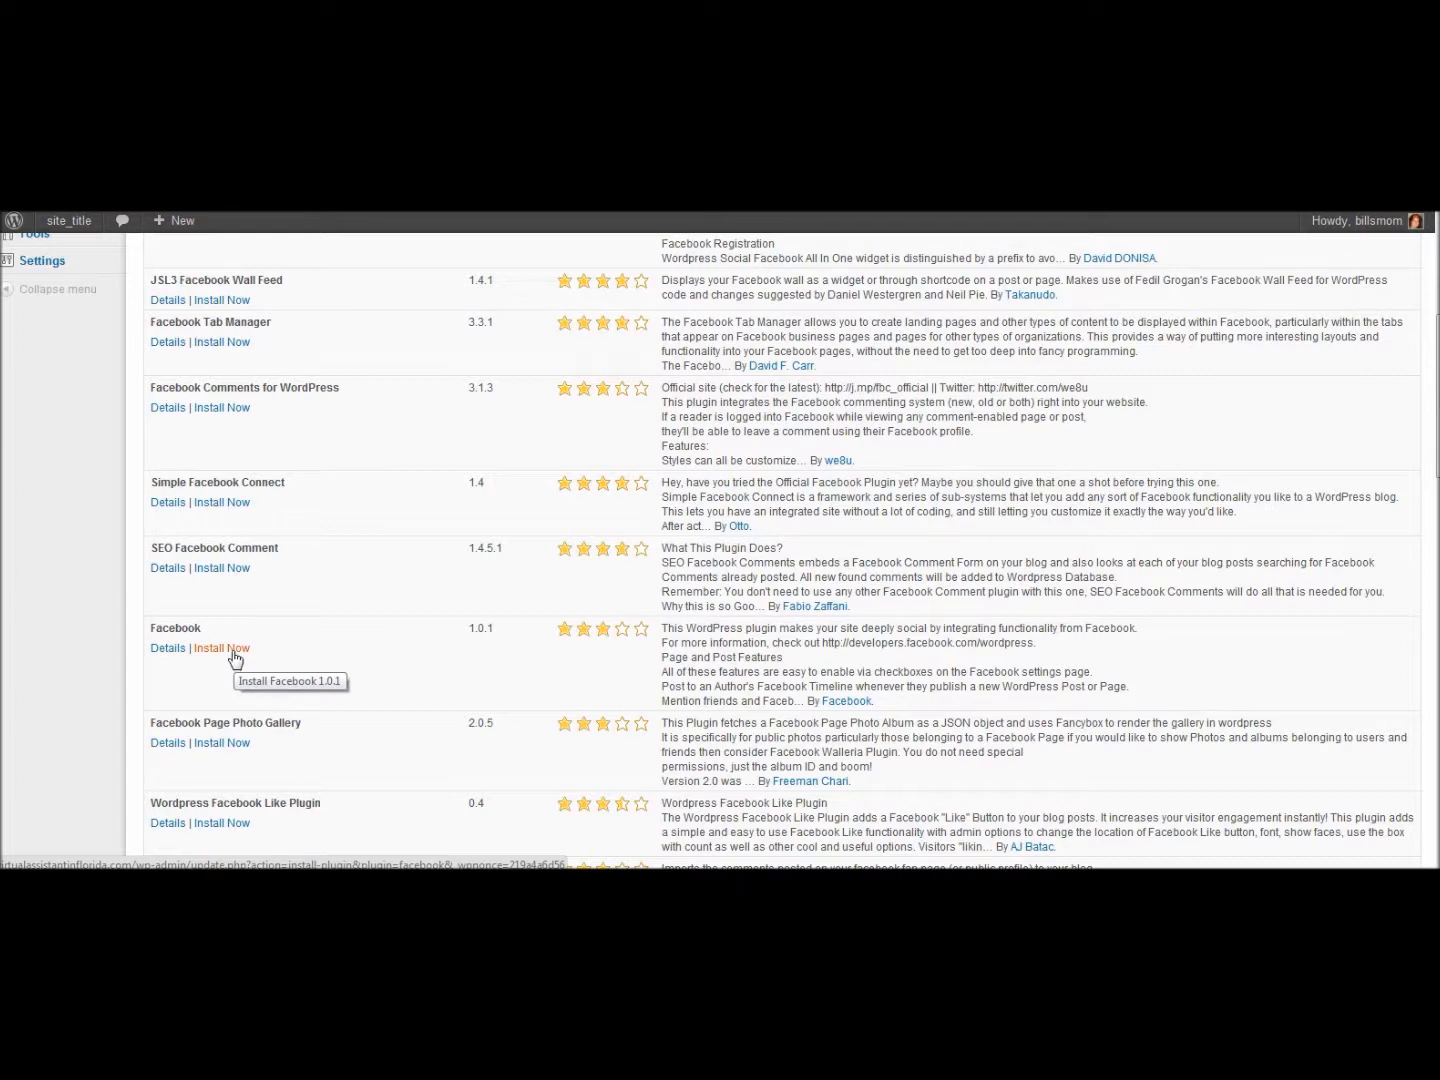
- Install the Facebook 1.0.1 plugin on the WordPress site and activate it
click(235, 657)
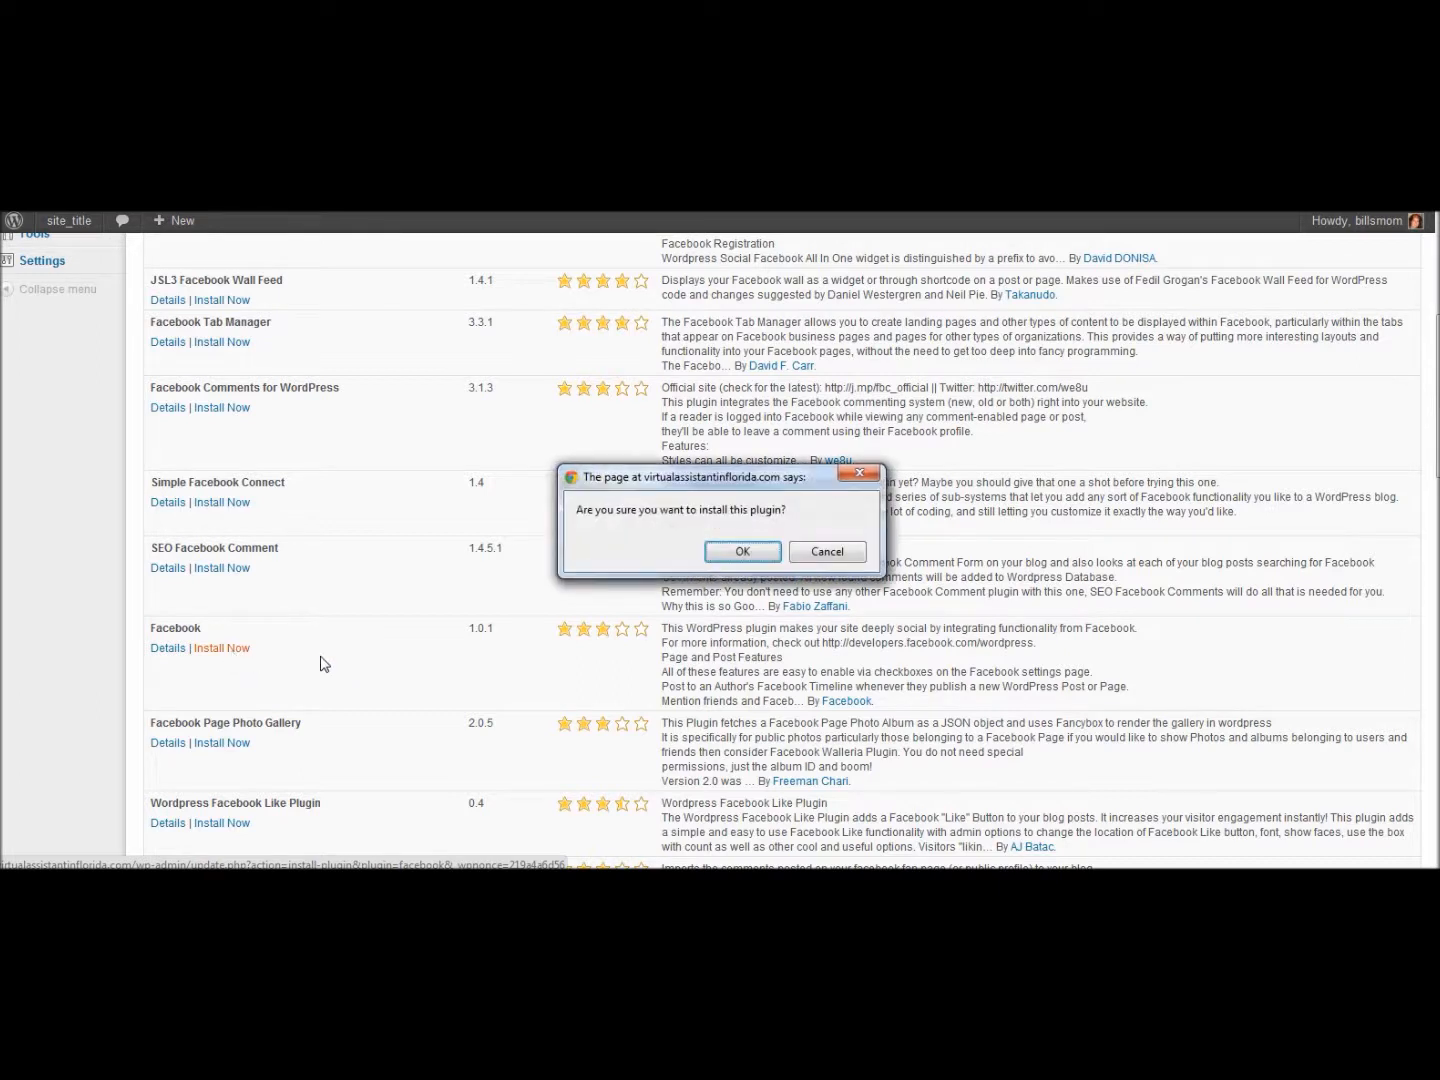
click(737, 551)
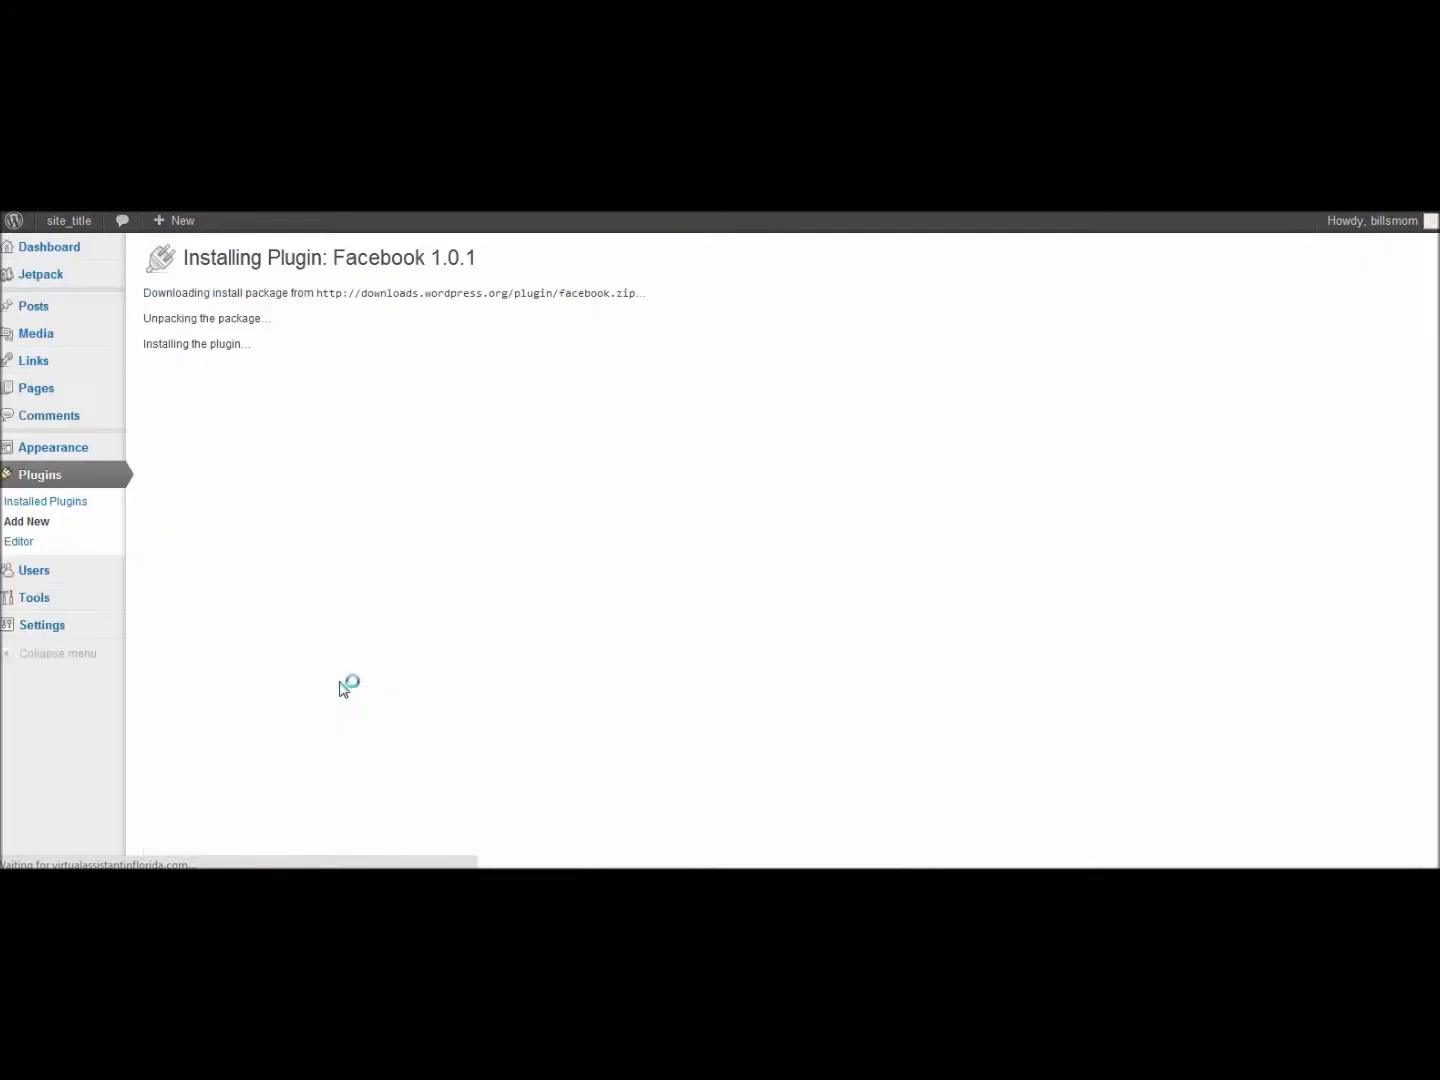
click(181, 397)
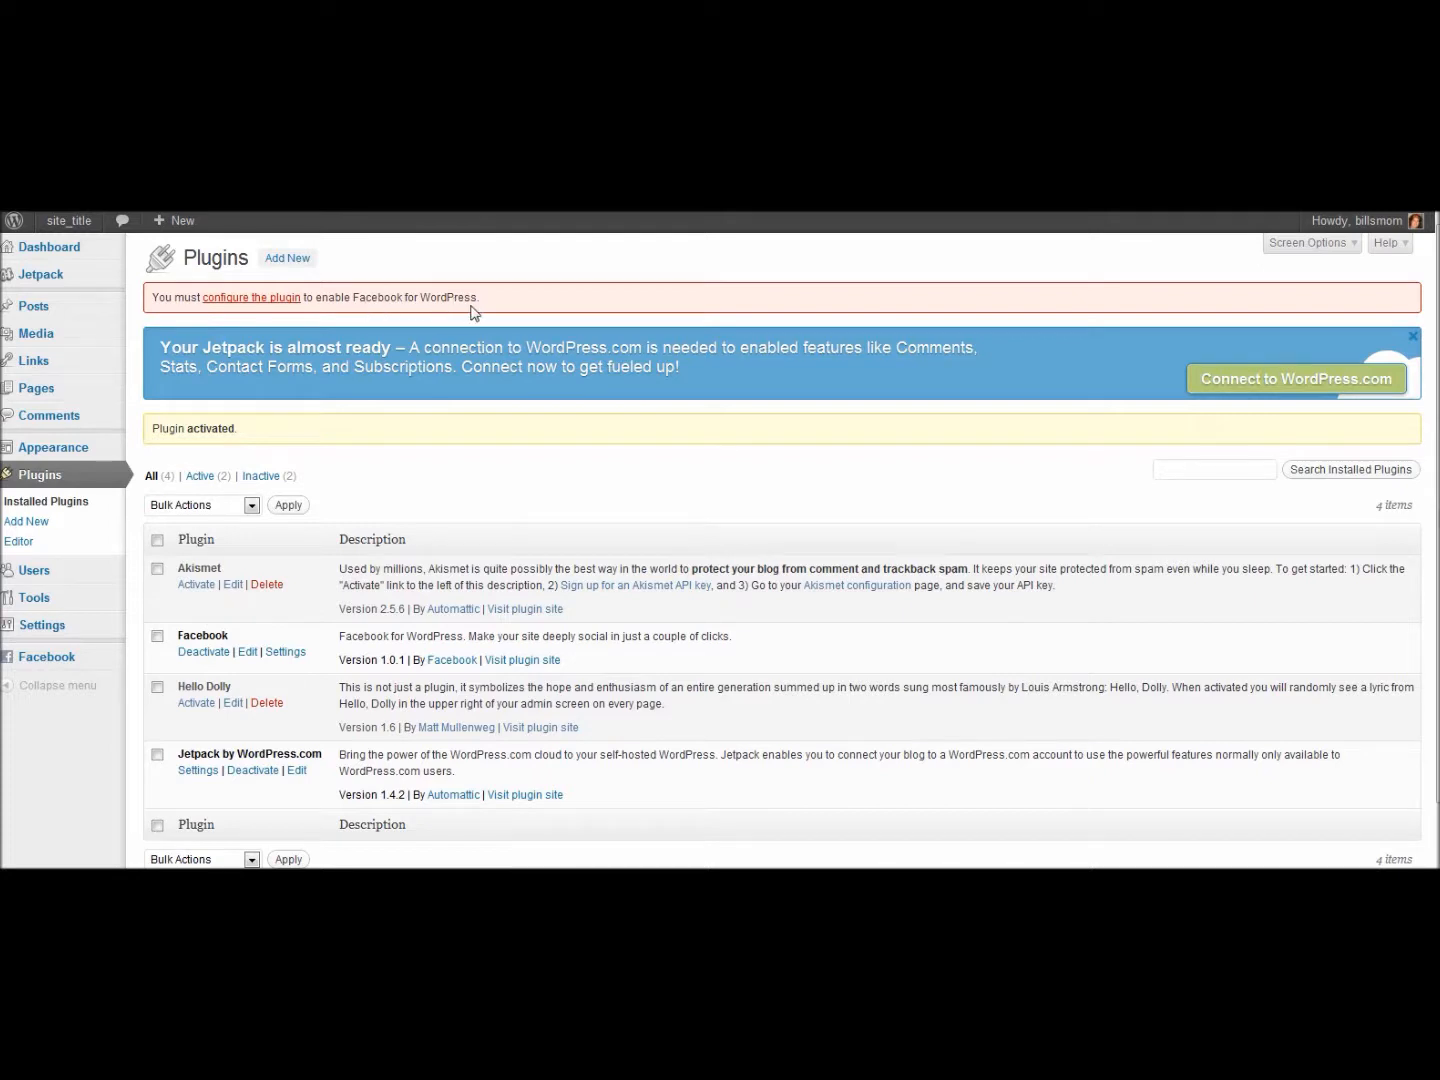
- Open the Facebook plugin's configuration instructions and follow the link to the Facebook Developers apps page
click(257, 299)
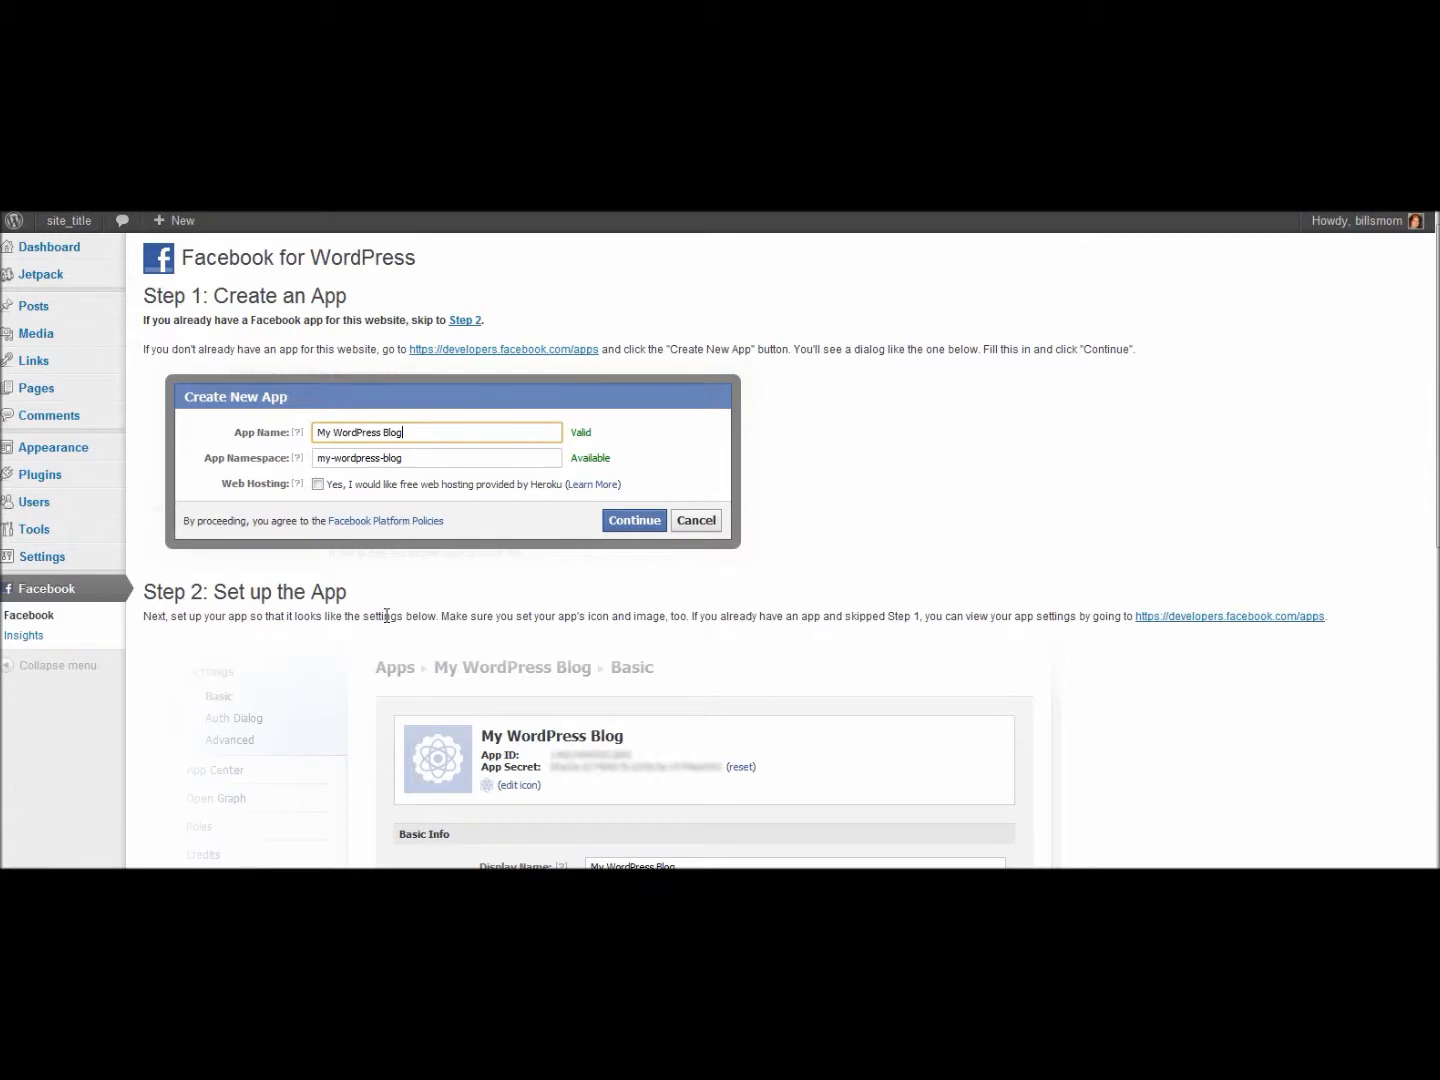
scroll(1015, 600, down, 2)
scroll(1020, 608, down, 5)
click(550, 350)
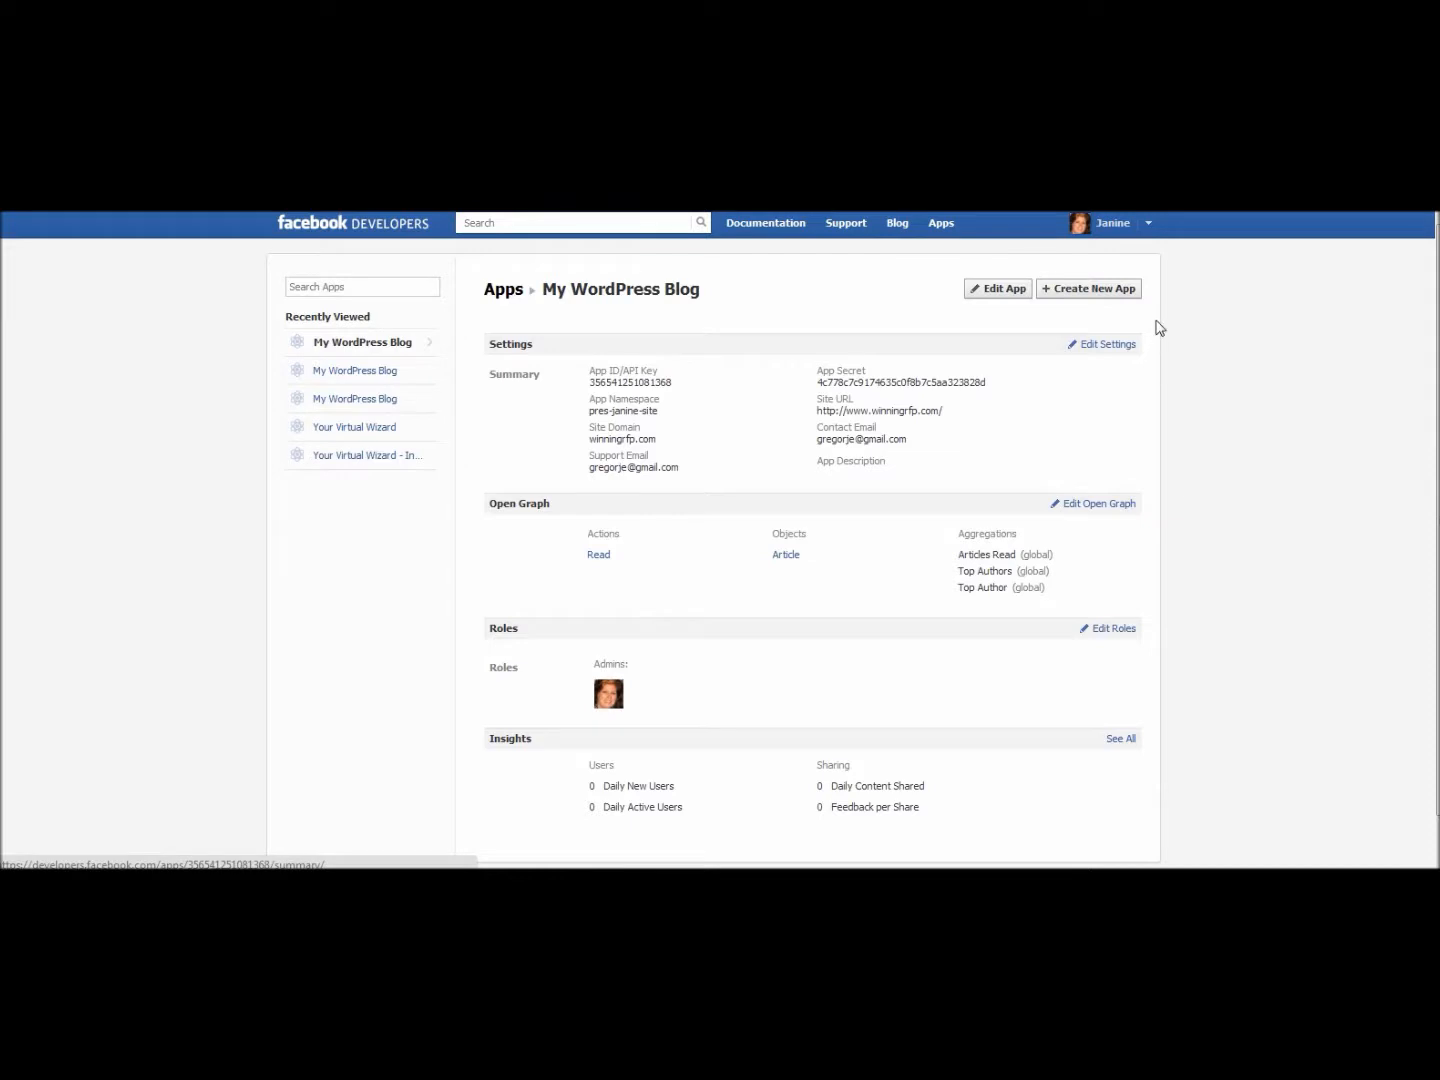
- Create a new Facebook app named My WordPress Blog with the namespace wordpress-my-site, completing the security check with the captcha words
click(1104, 293)
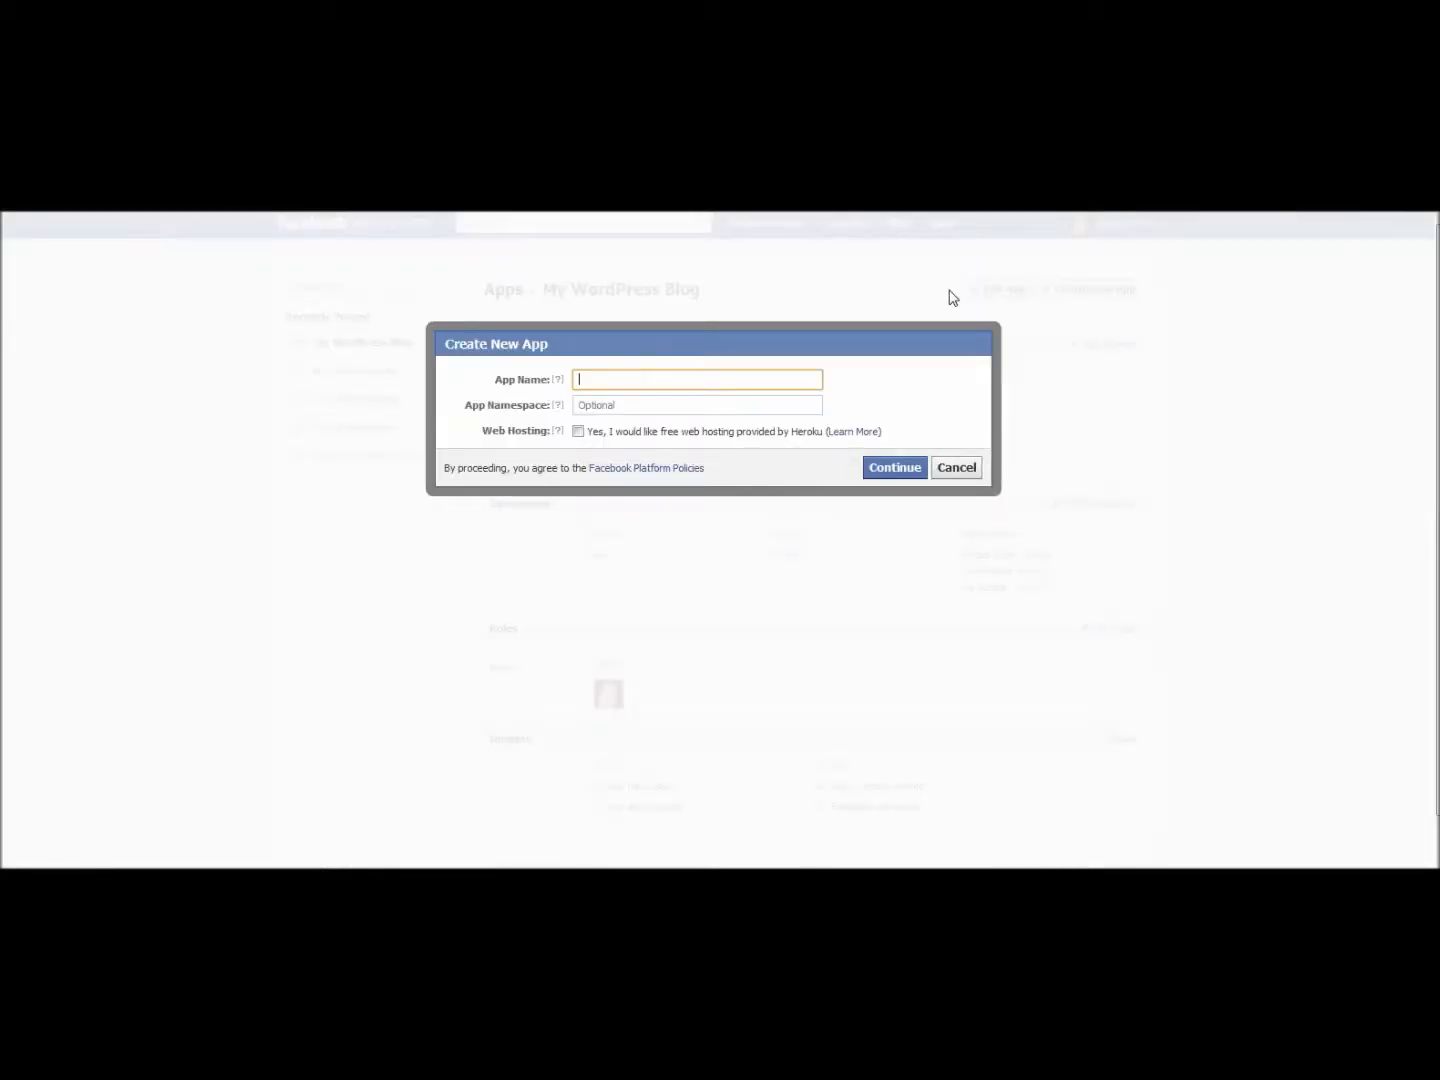
text(My)
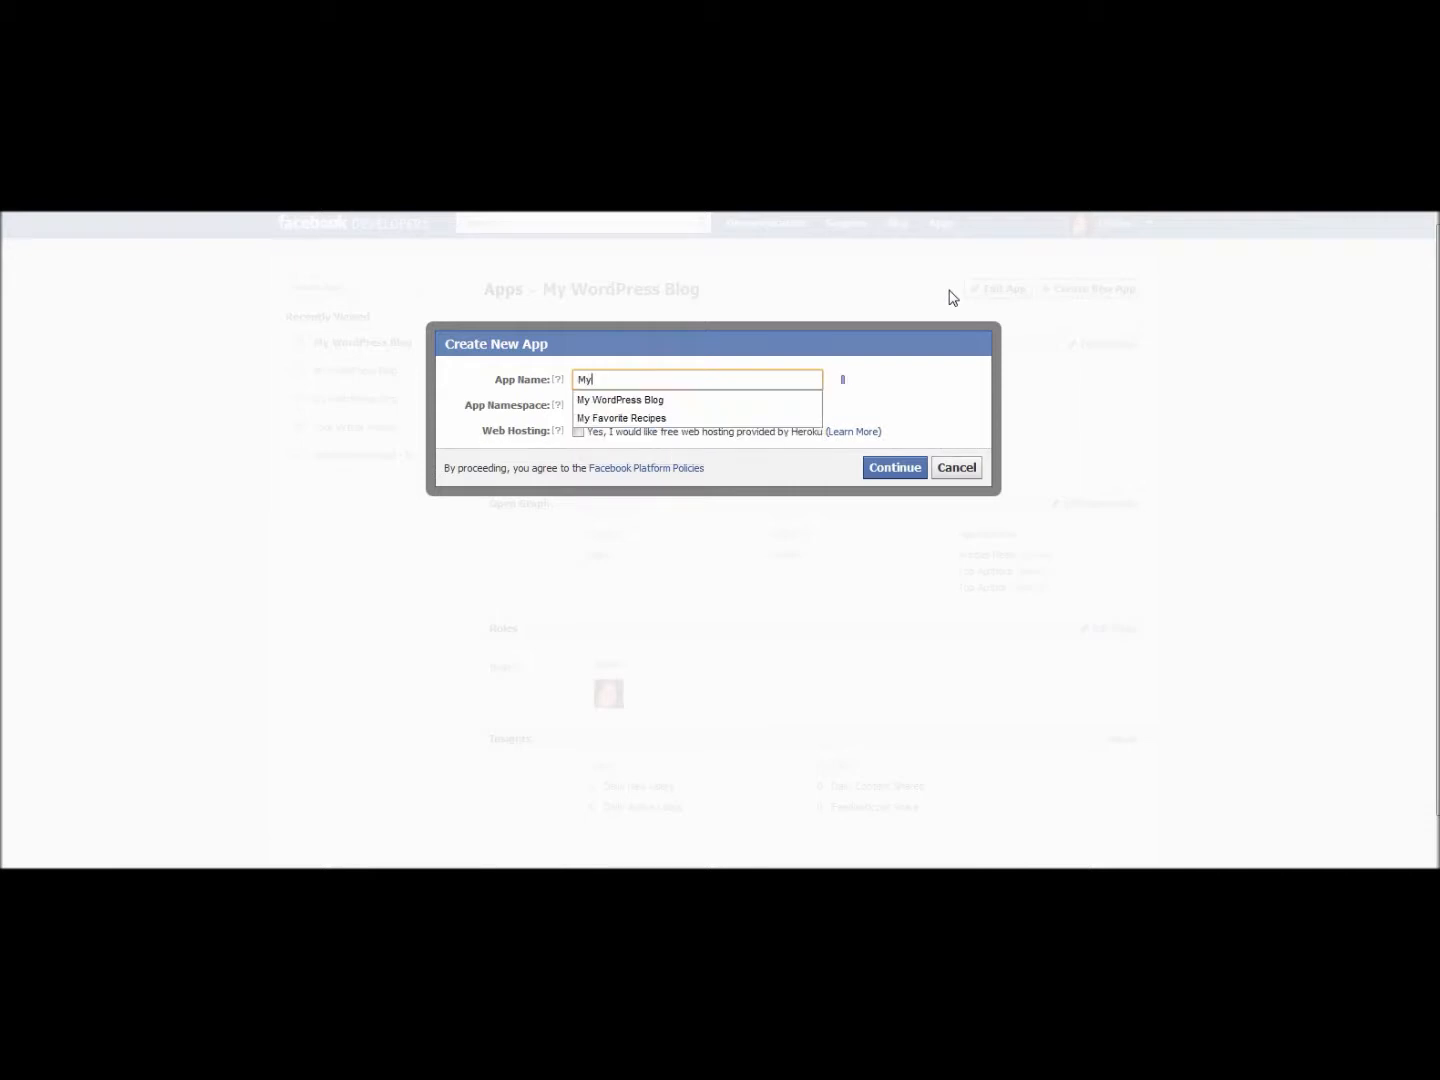
click(628, 401)
click(612, 406)
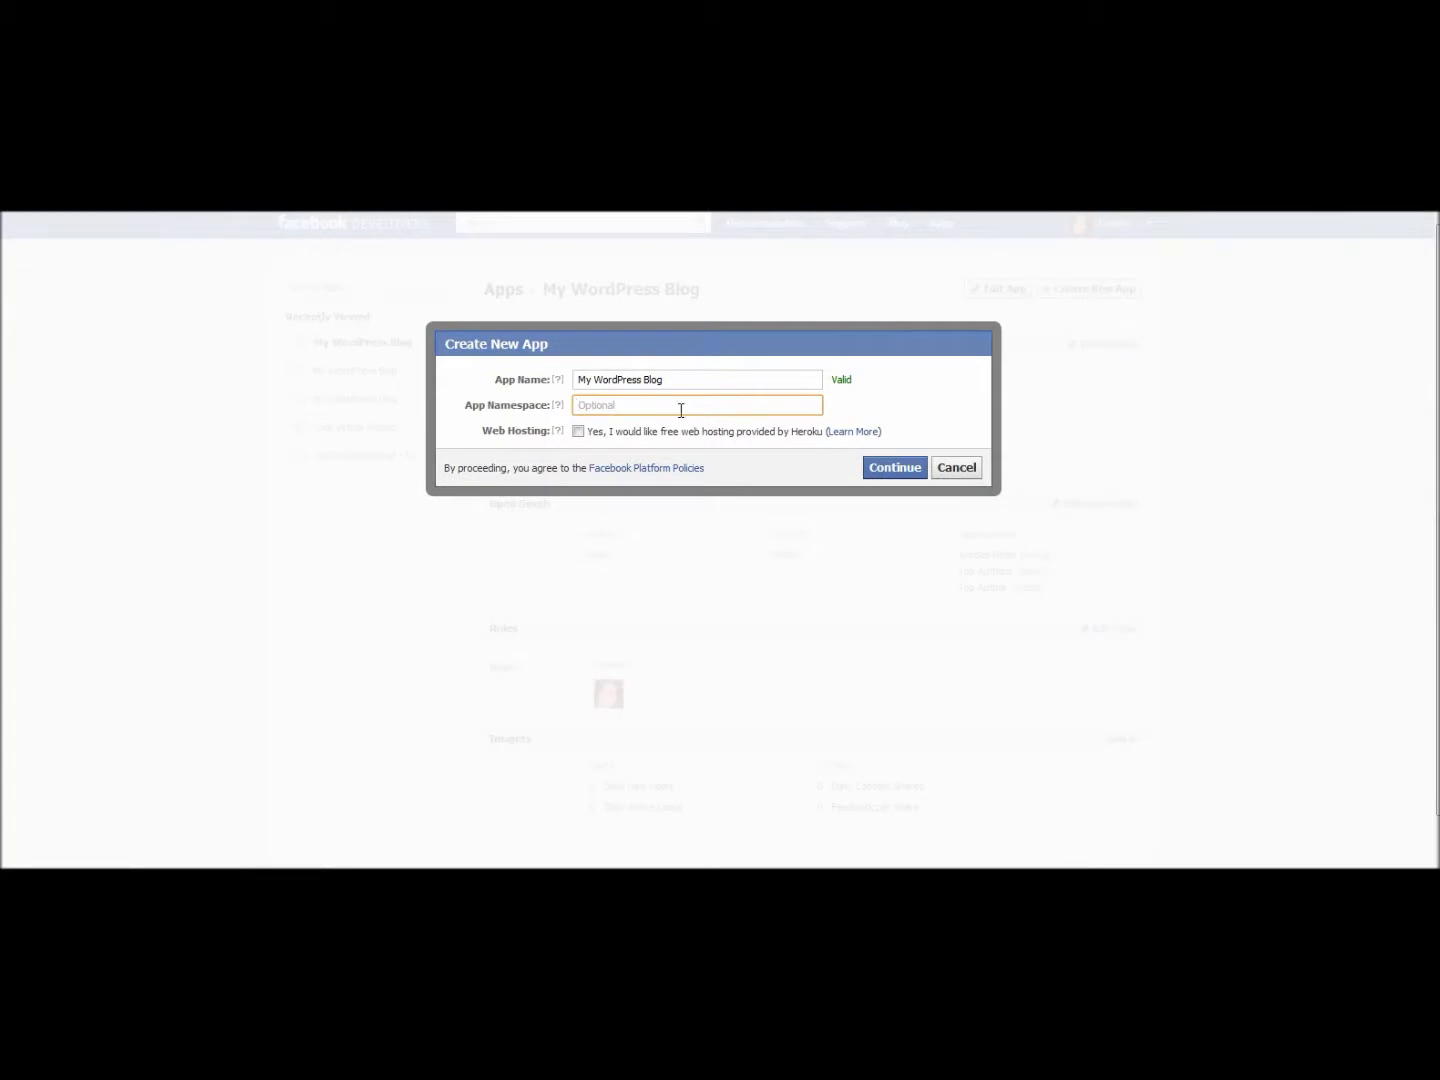
text(wordpress-my-site)
click(903, 470)
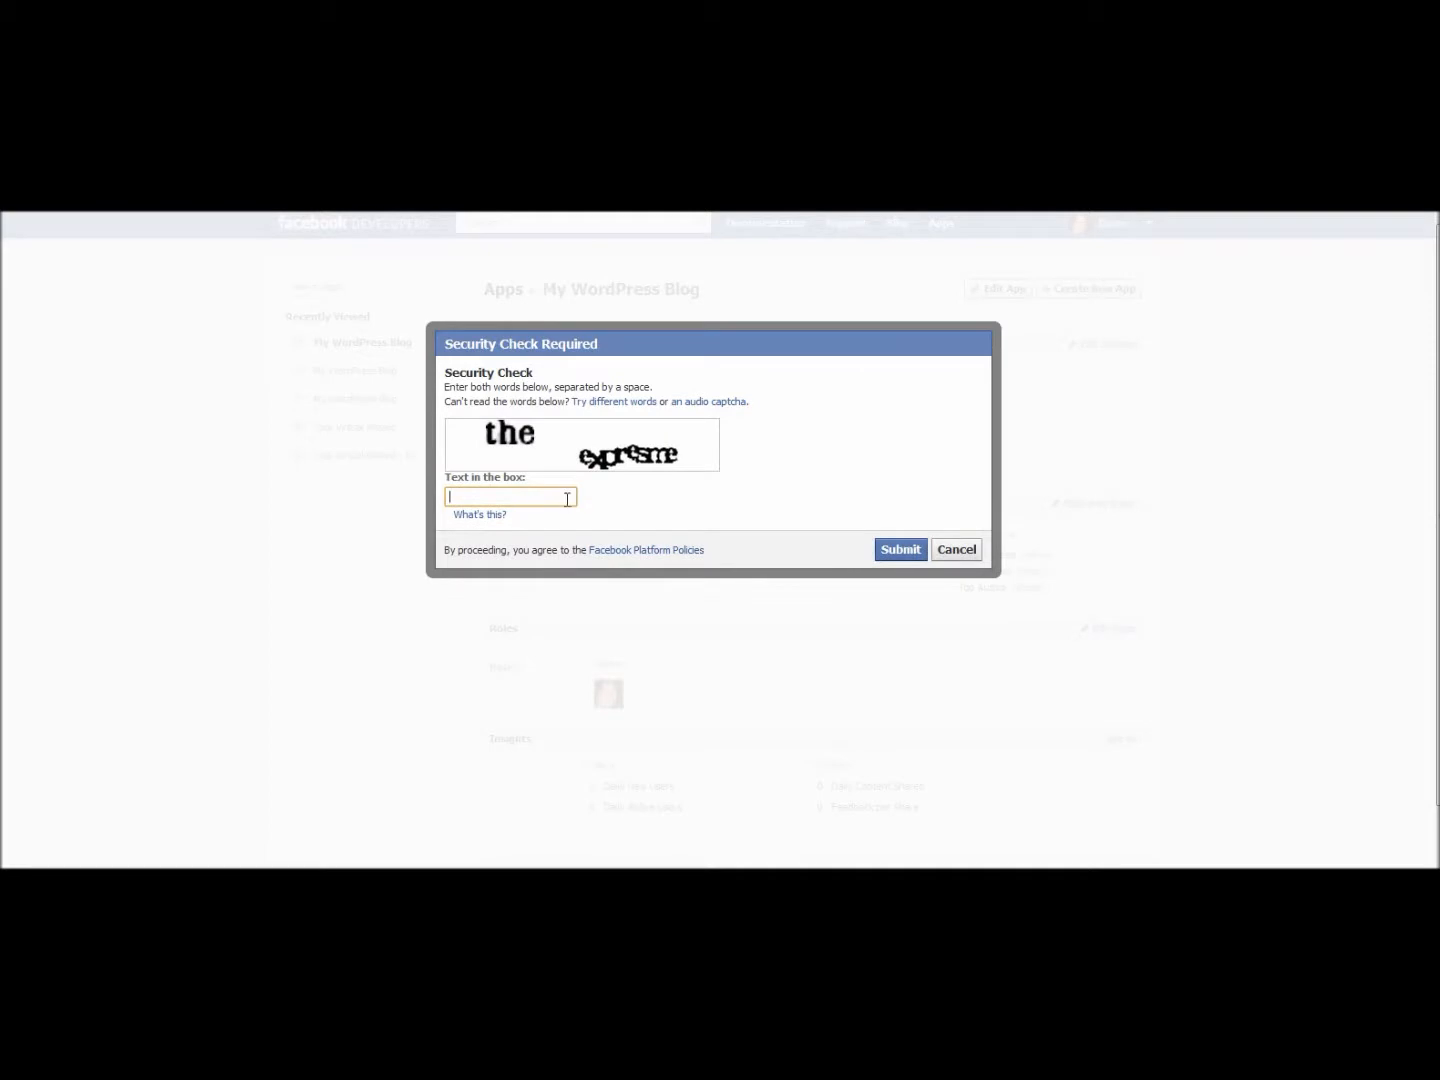
text(the expresme)
click(911, 551)
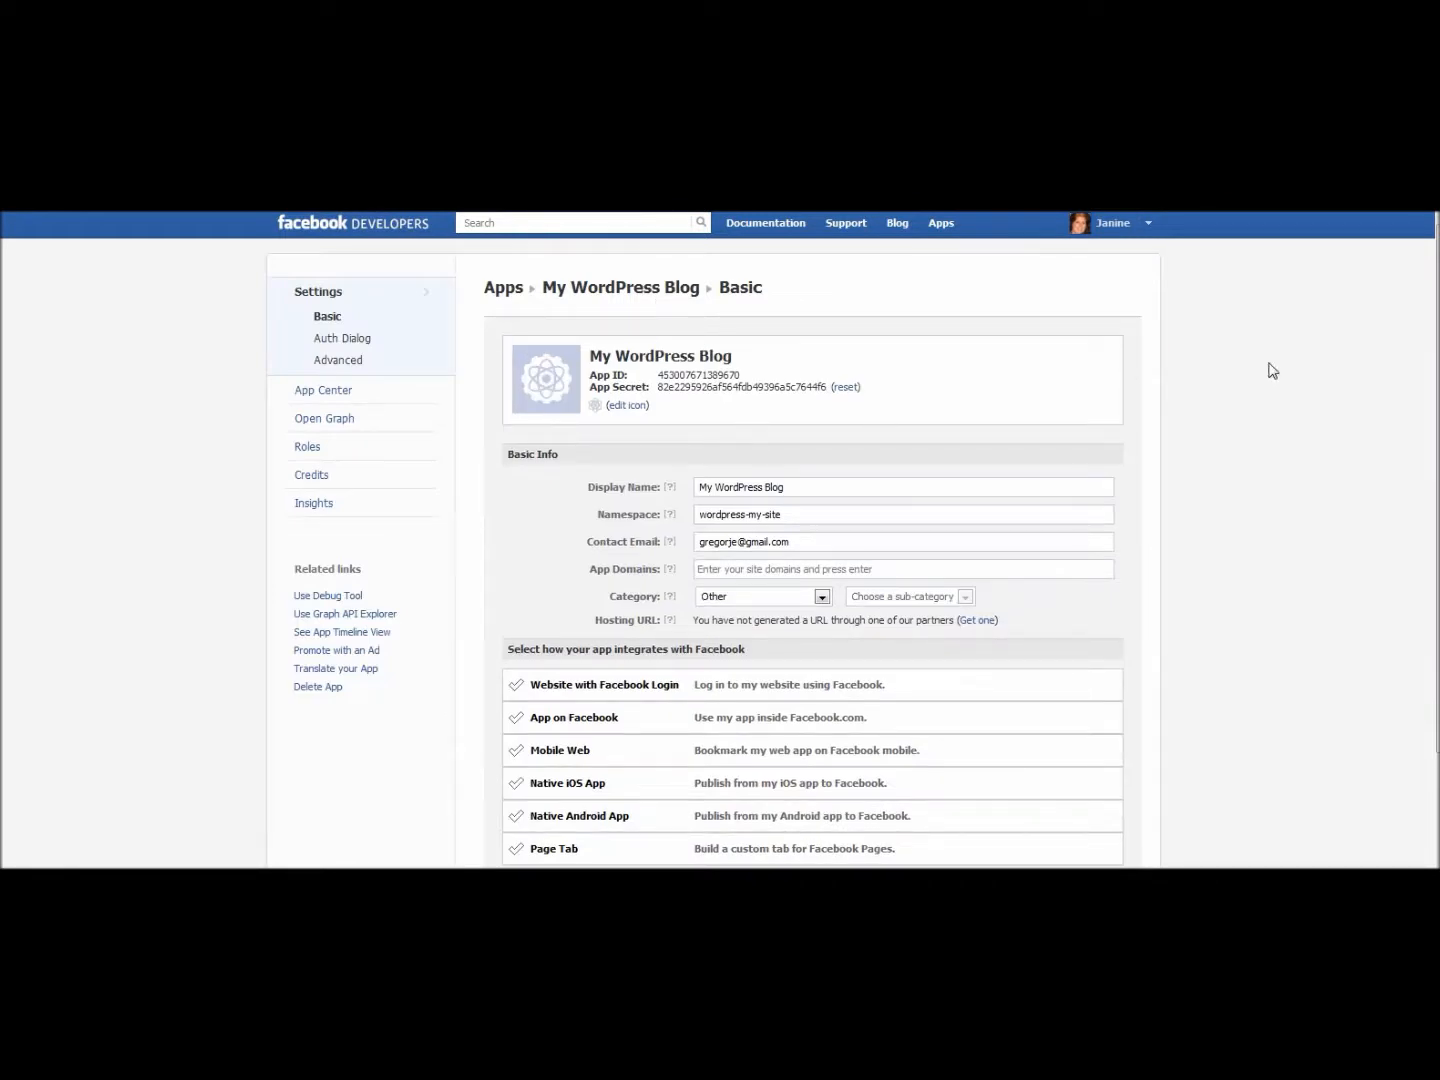
- Following the plugin's sample settings, set the new app's domain to virtualassistantinflorida.com and its category to Business
scroll(1260, 425, down, 3)
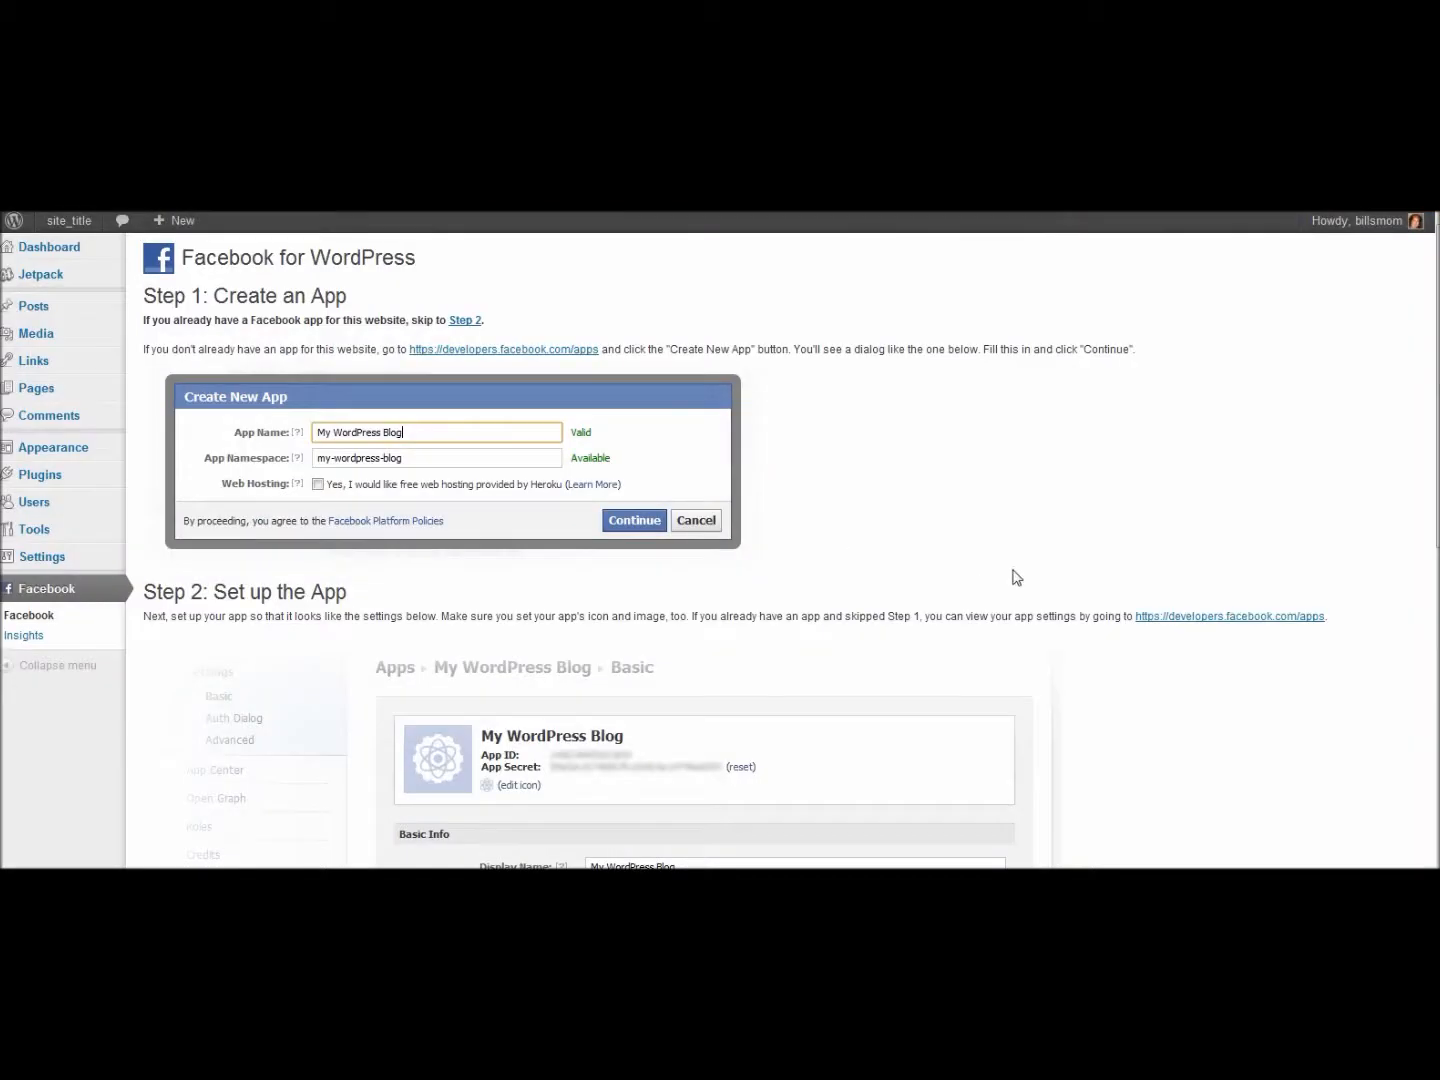
scroll(1012, 578, down, 5)
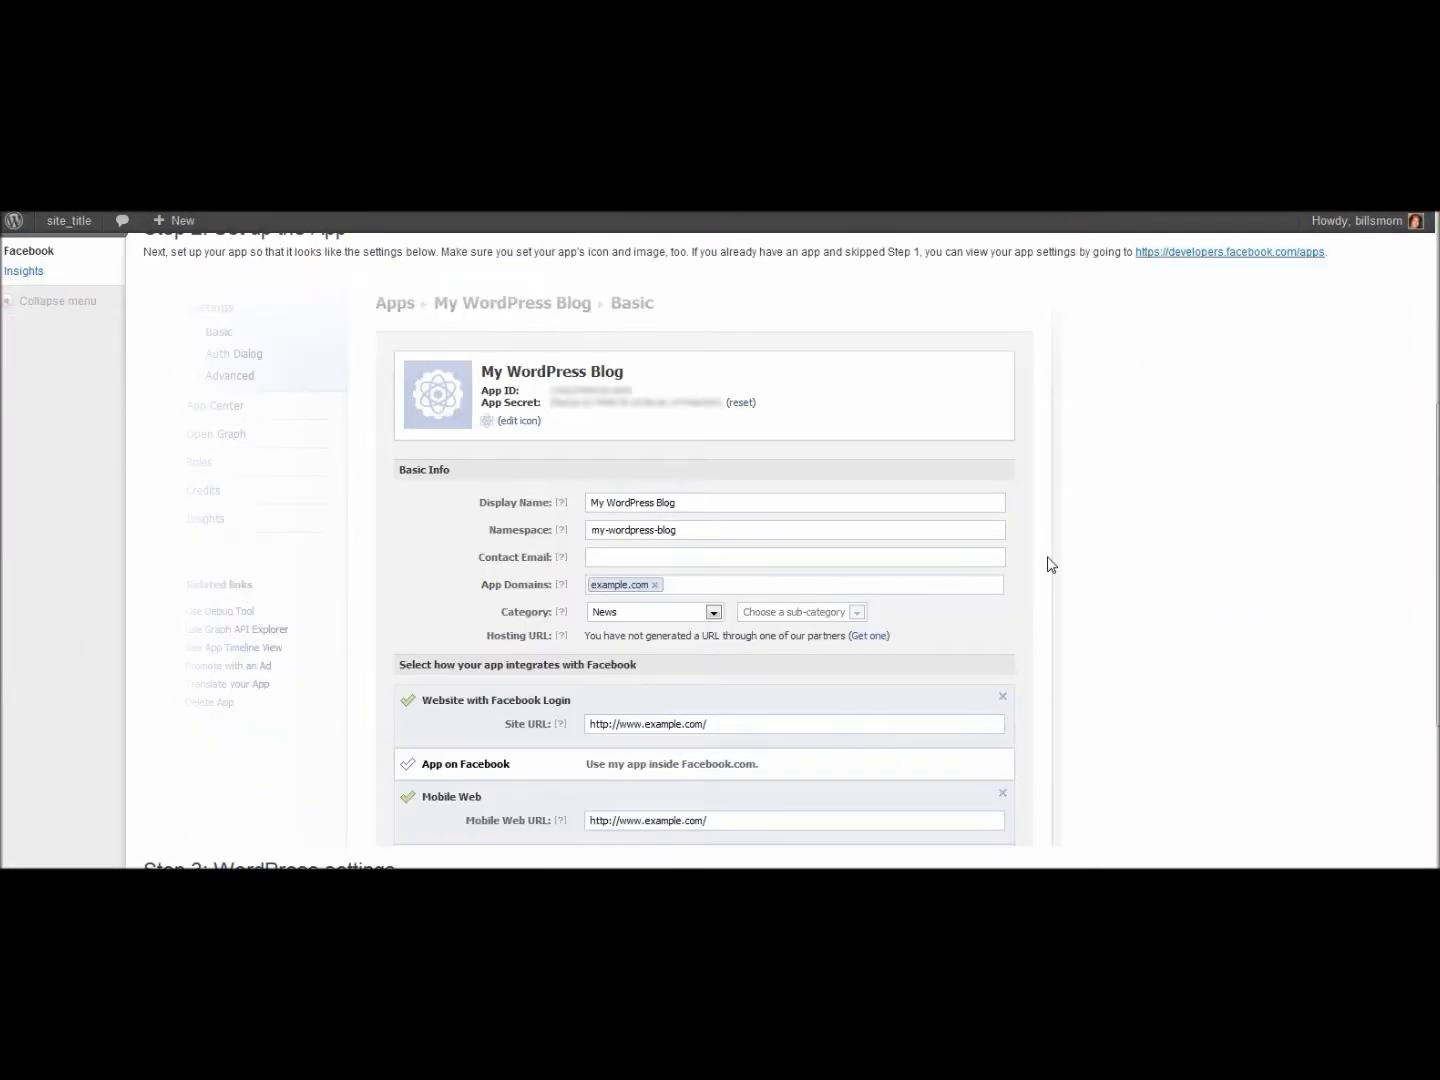
scroll(1050, 563, down, 2)
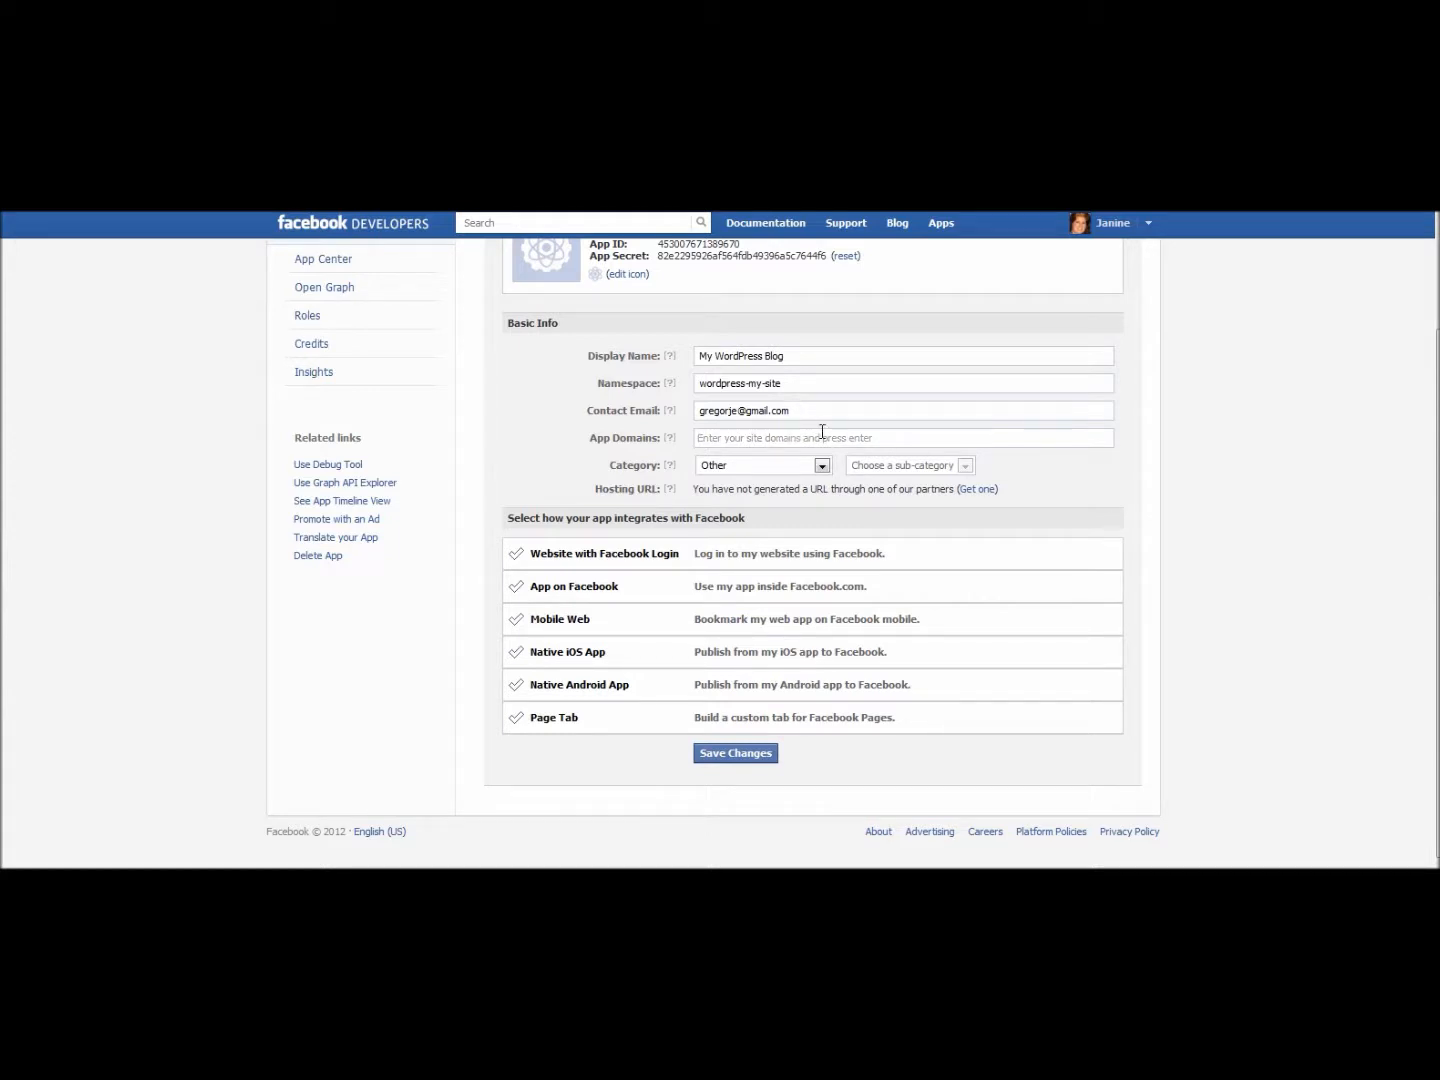
text(virtualassistantinflorida.com)
key(Return)
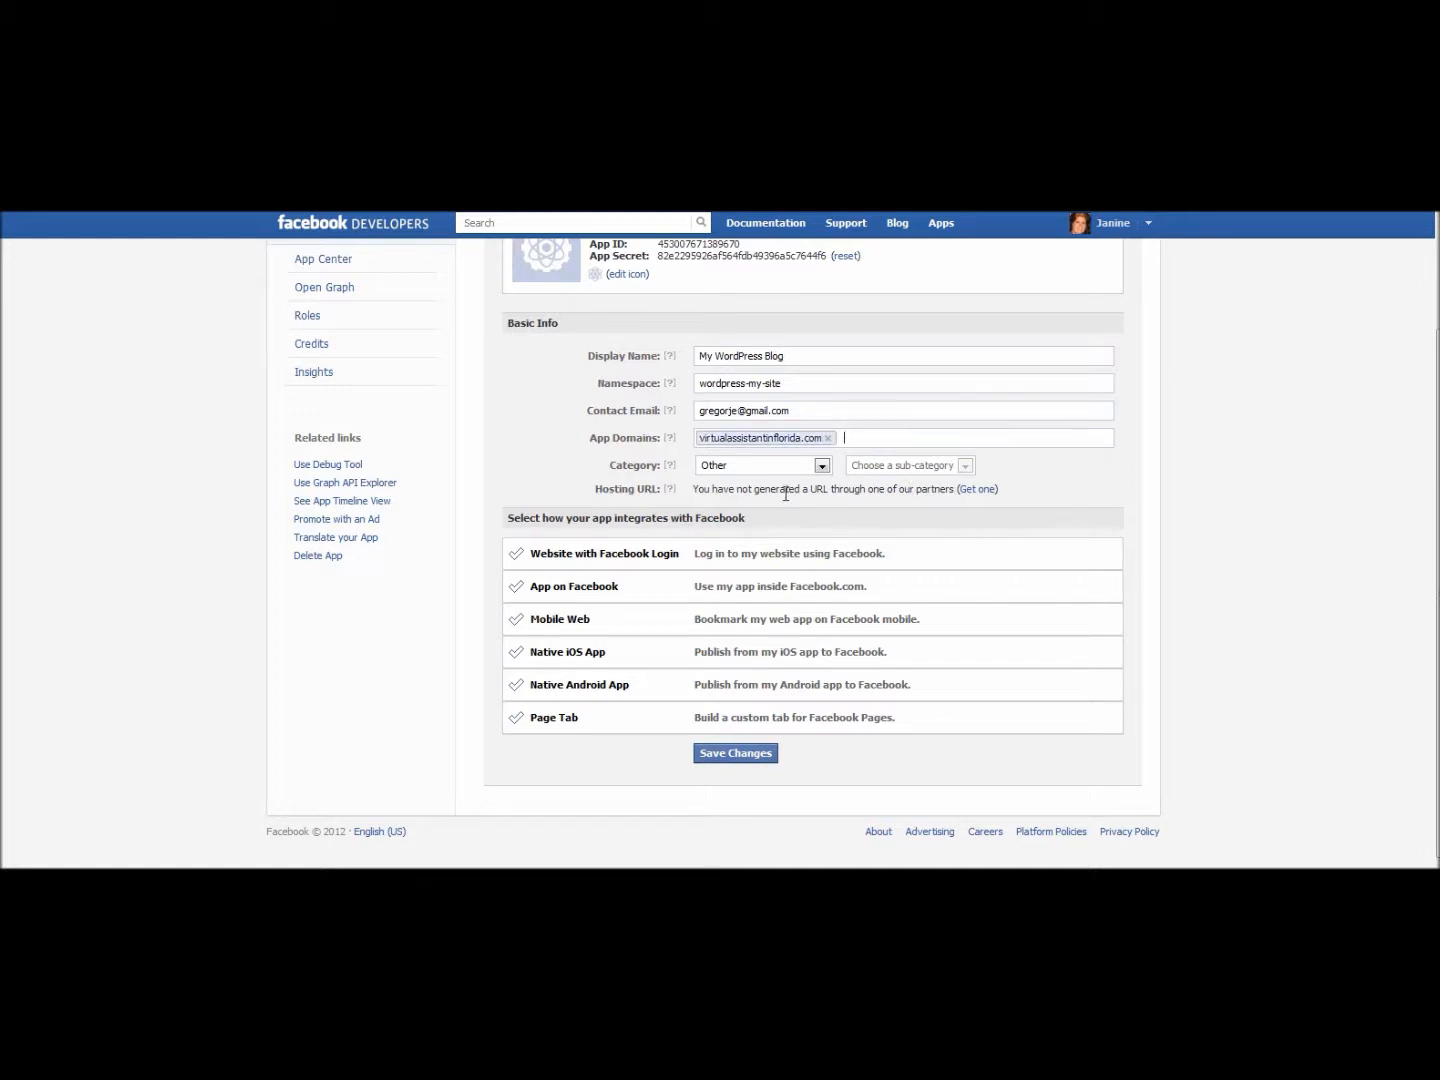
click(821, 465)
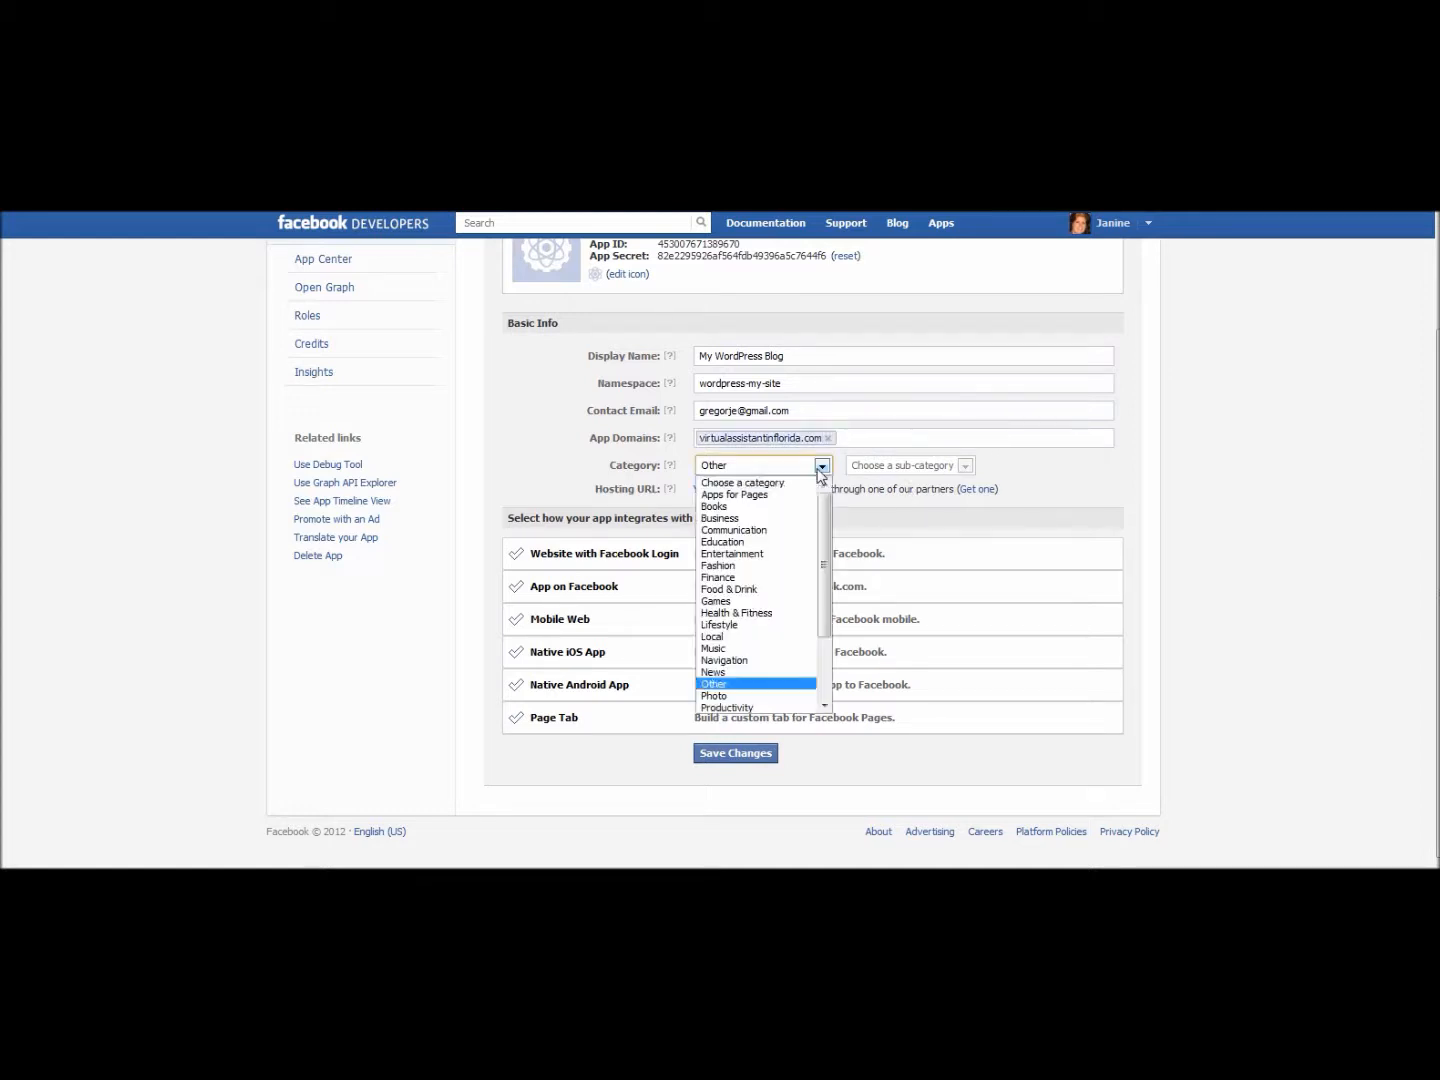
click(777, 519)
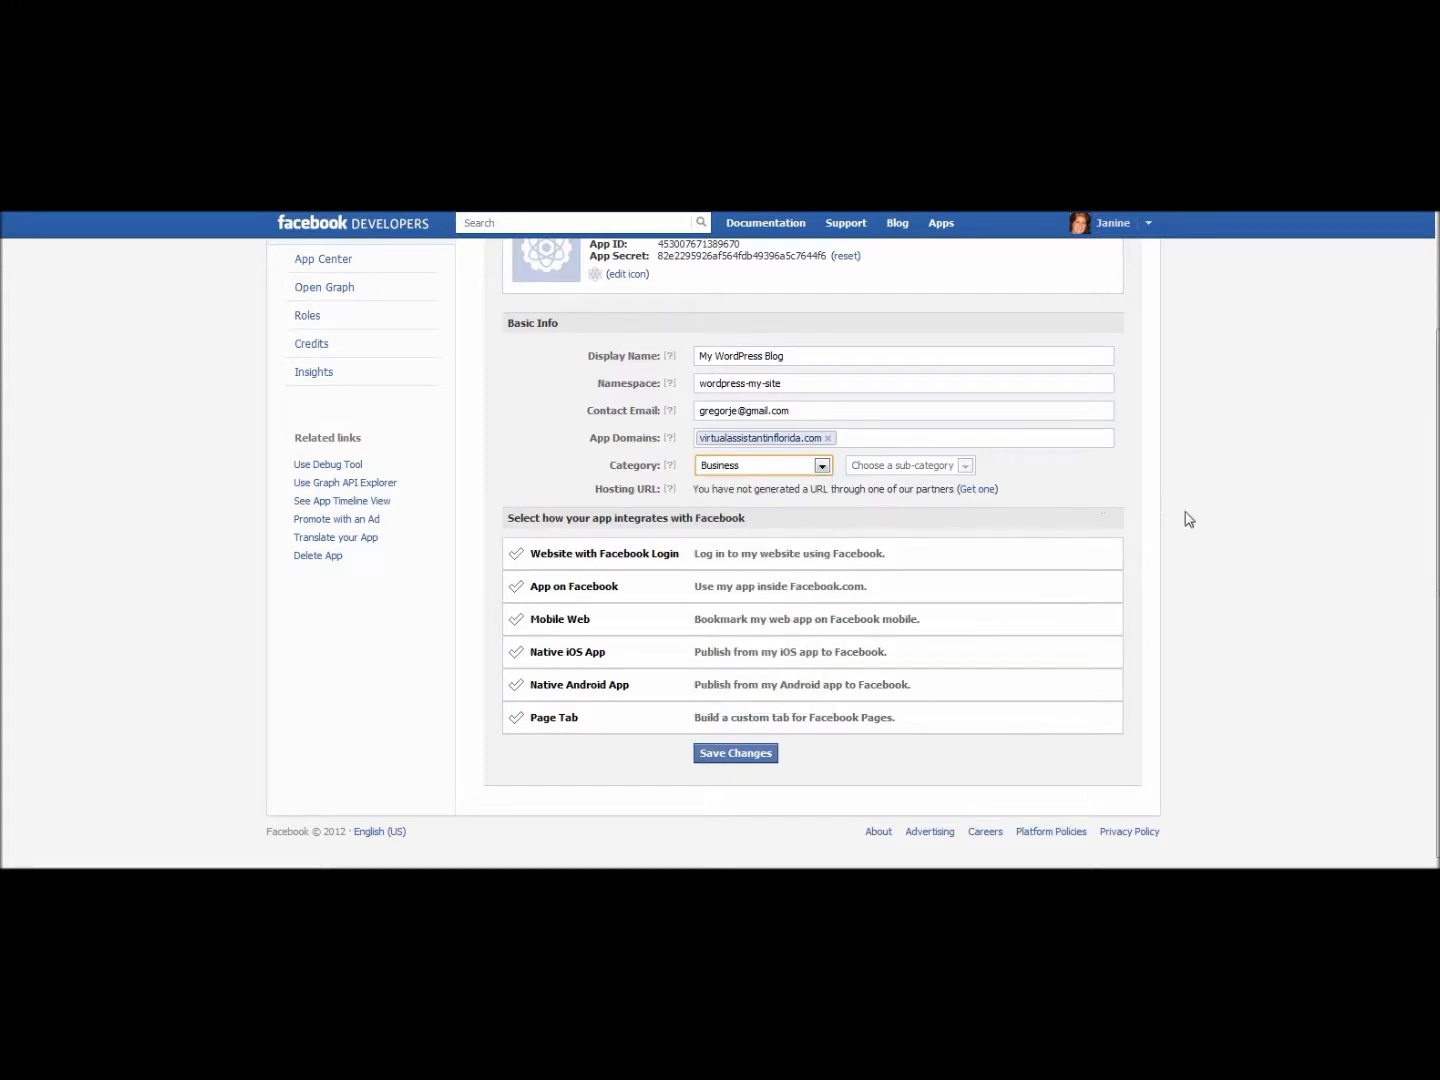
click(516, 588)
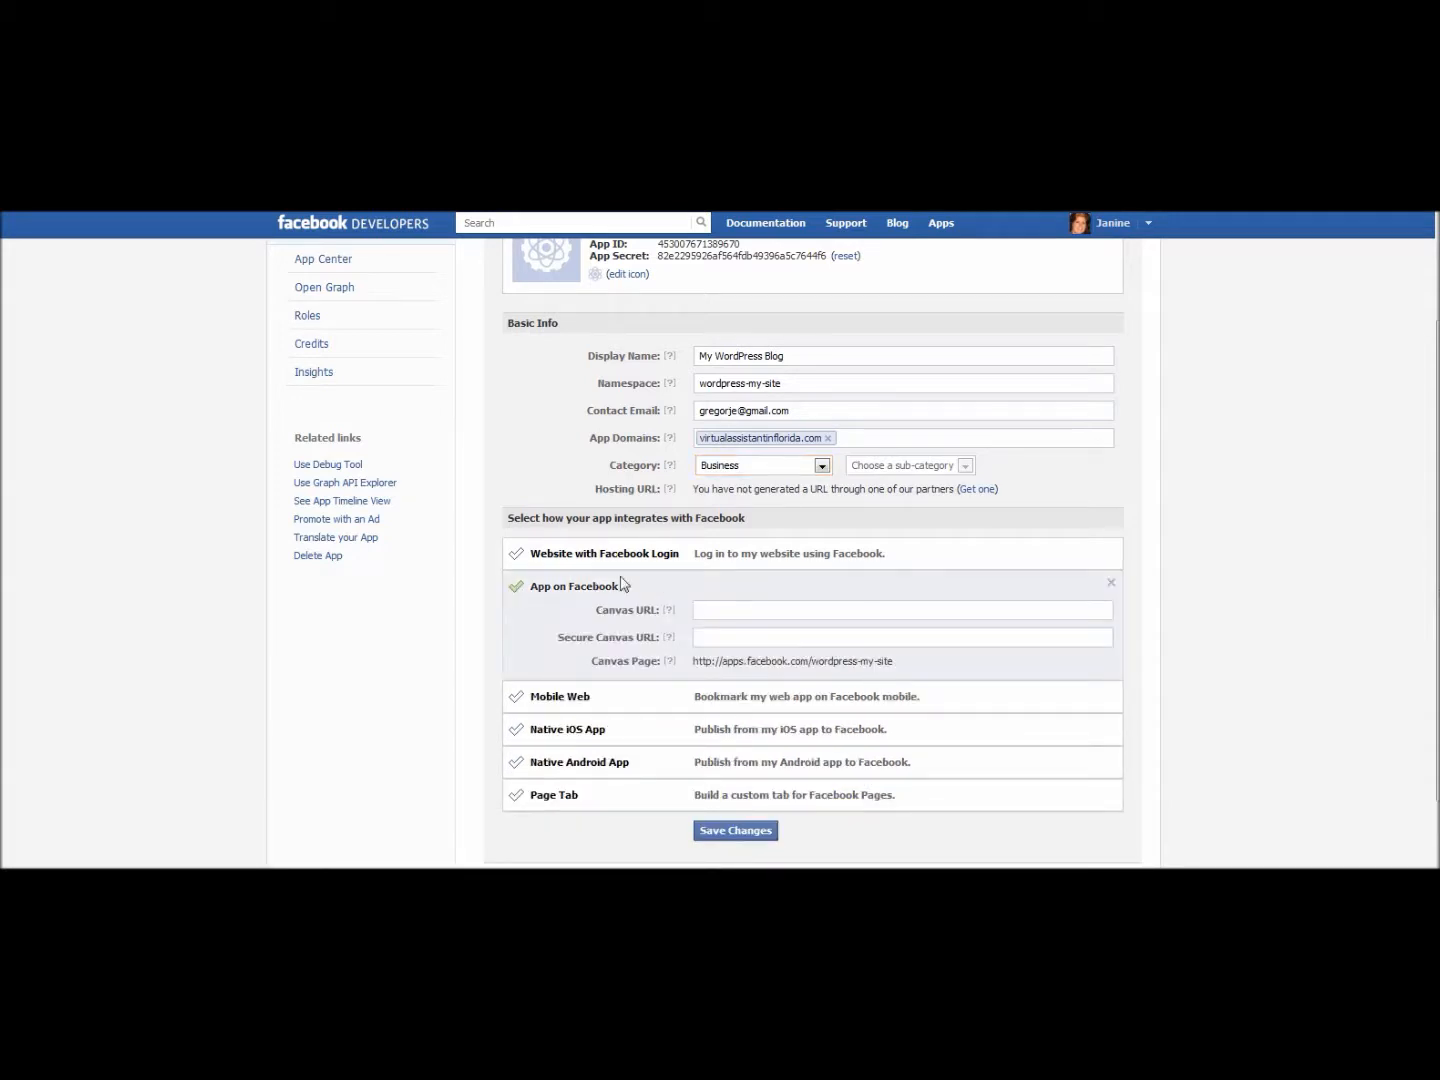
click(1111, 583)
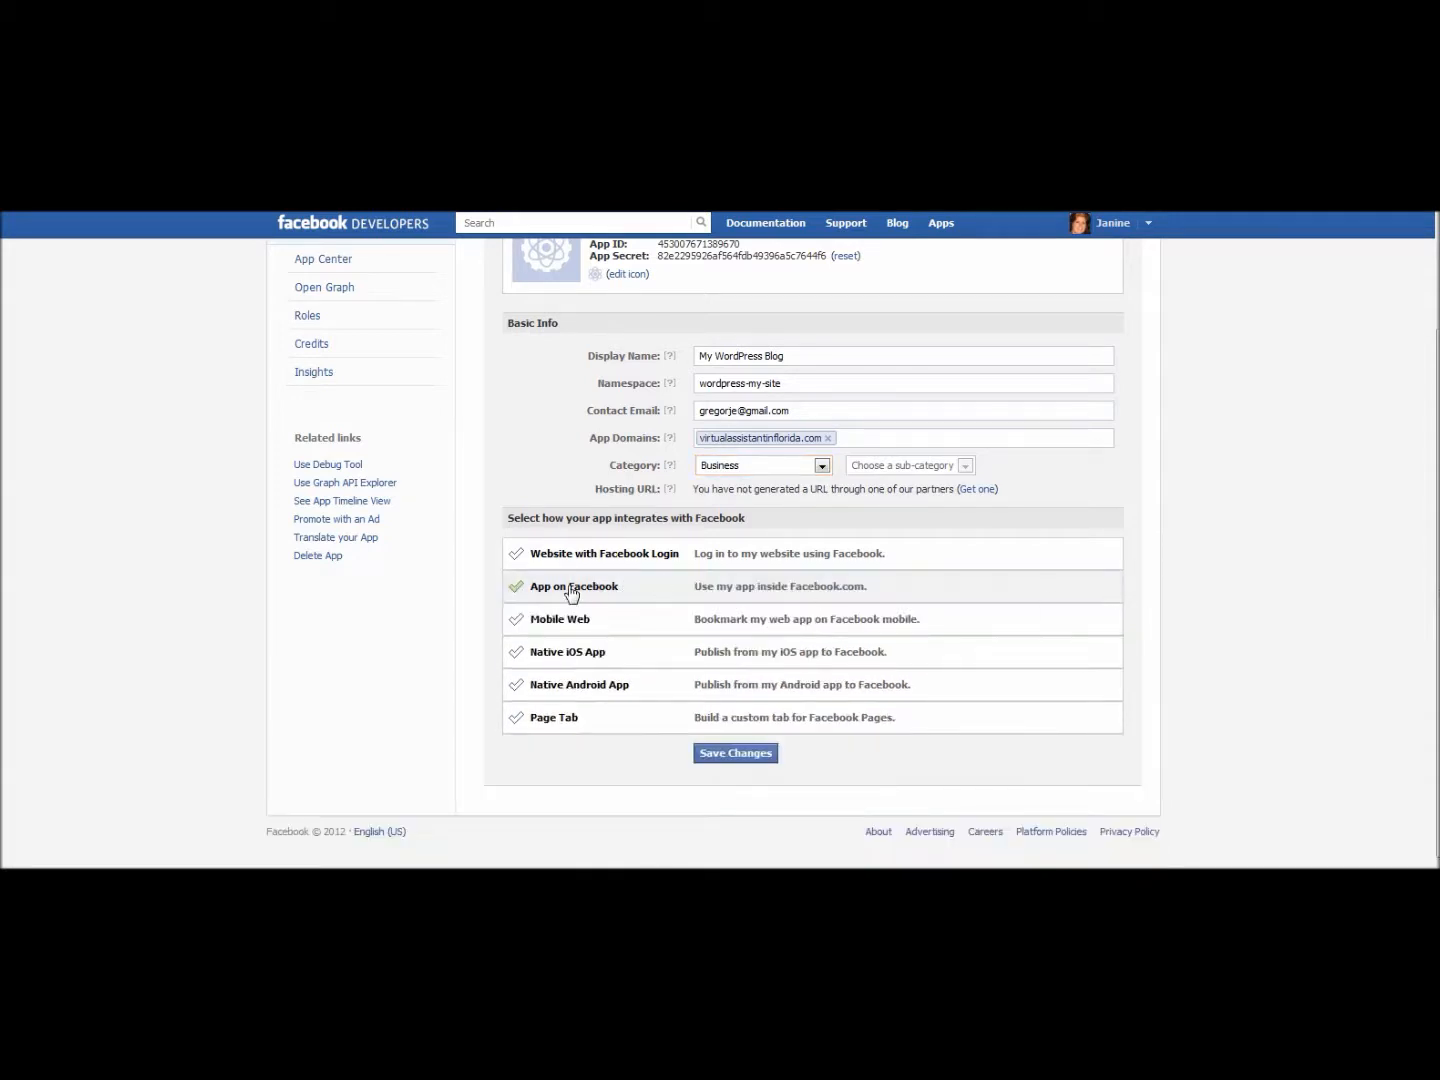
click(516, 554)
click(740, 574)
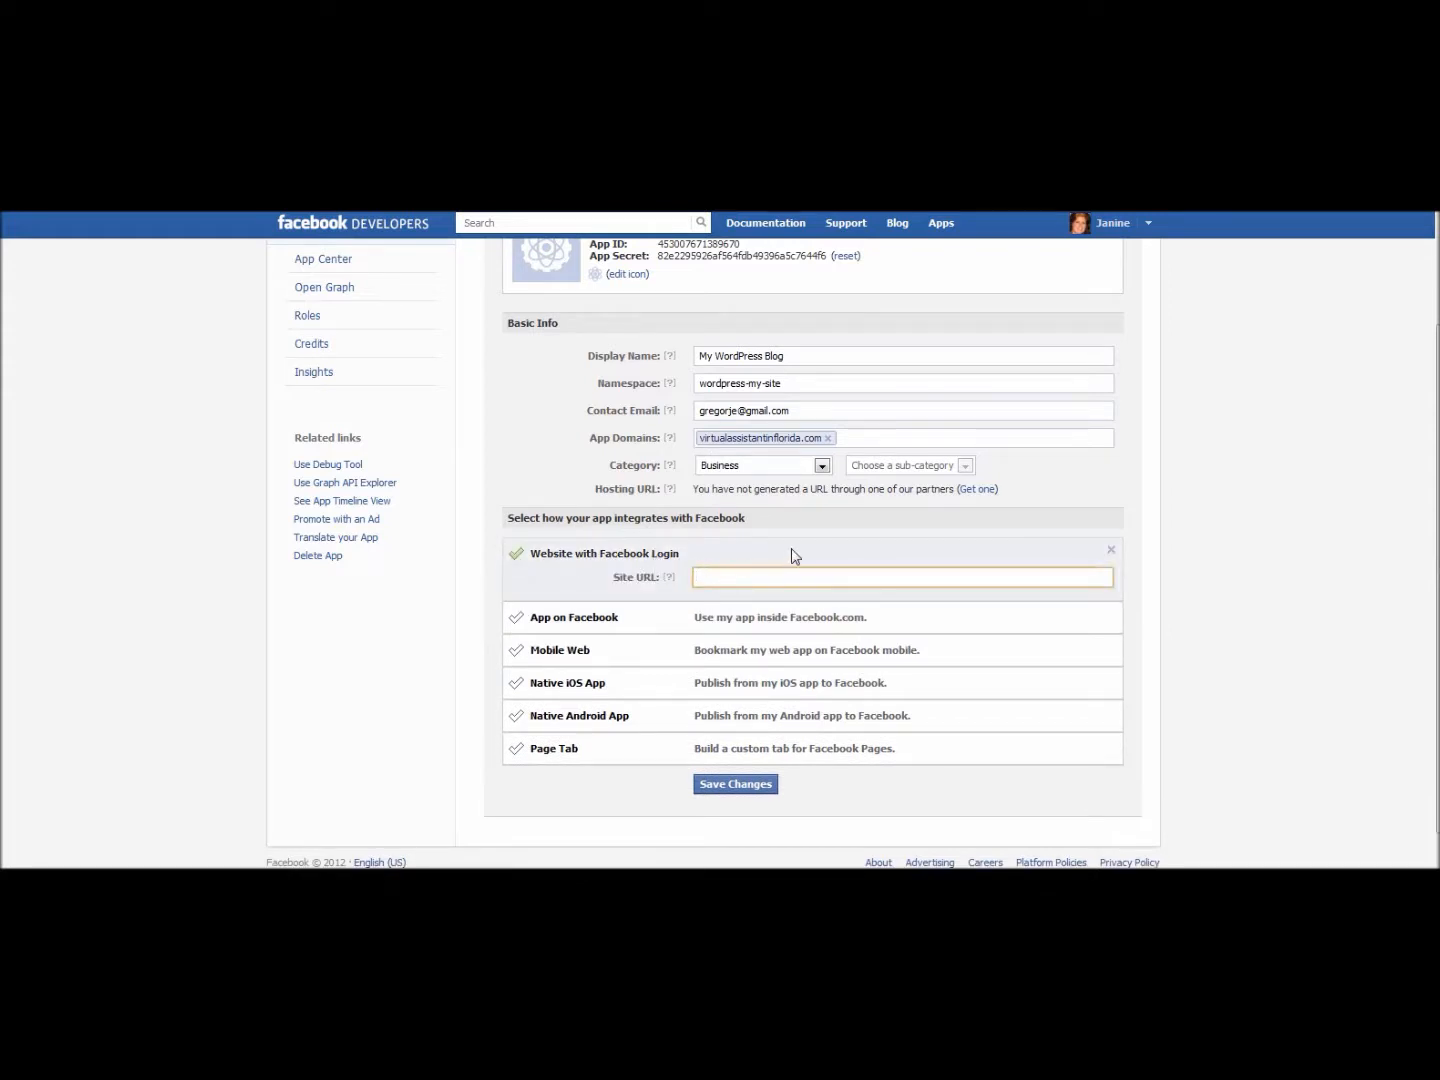
text(http)
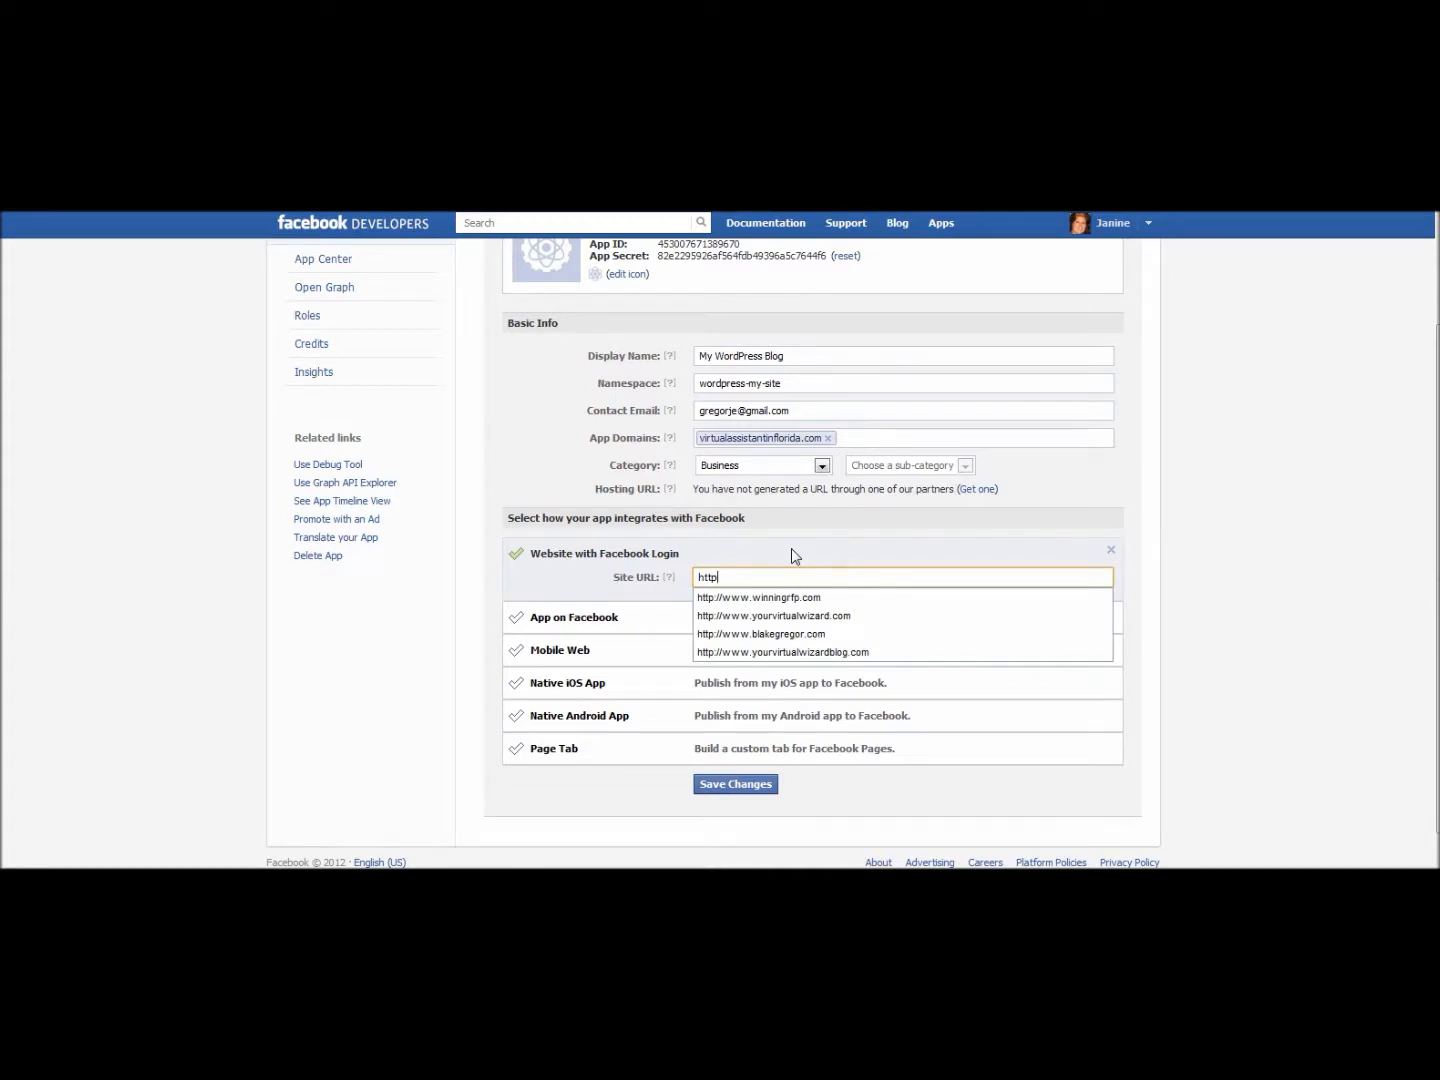
text(://www.vir)
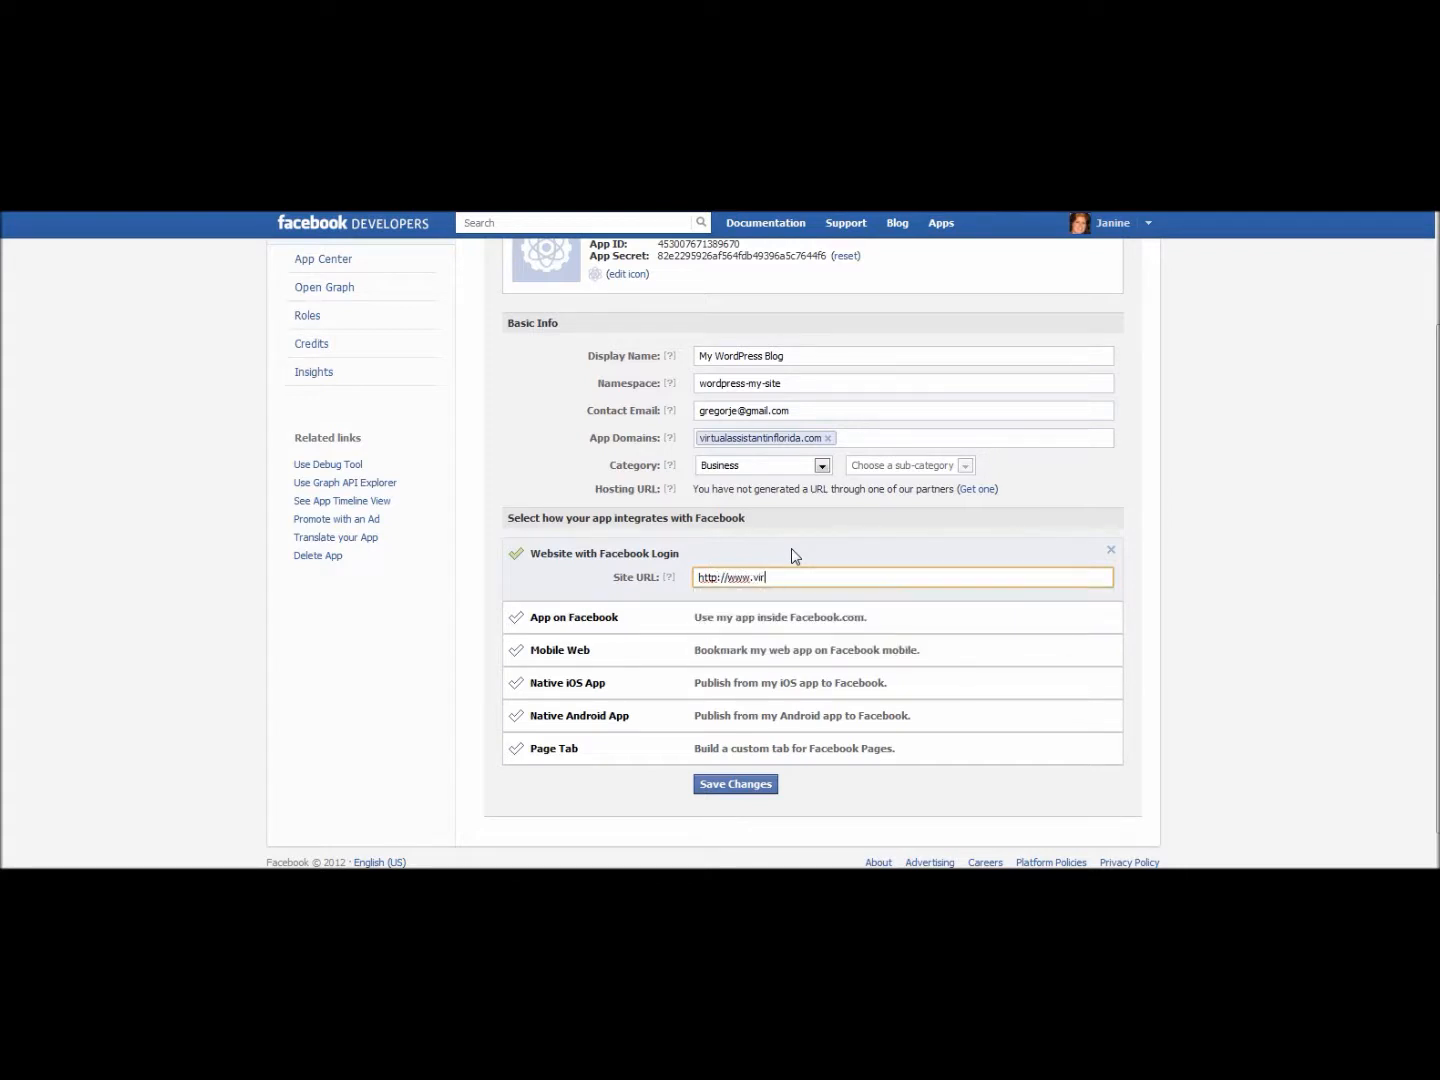
text(tualassistantinflorida.com)
click(111, 704)
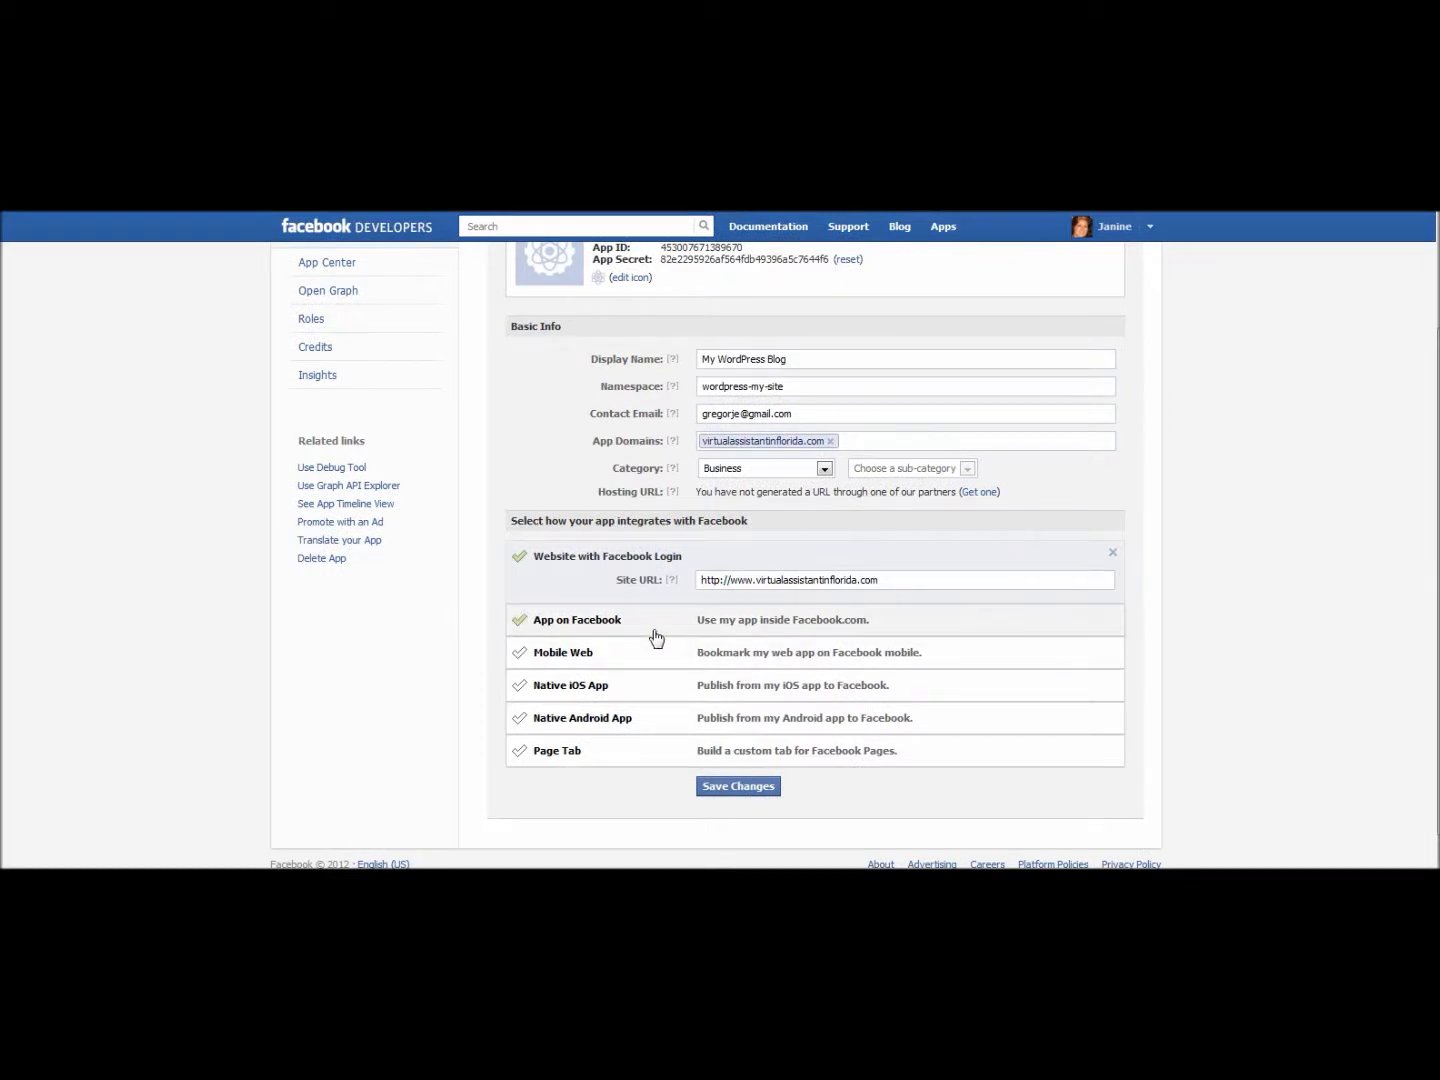
click(521, 654)
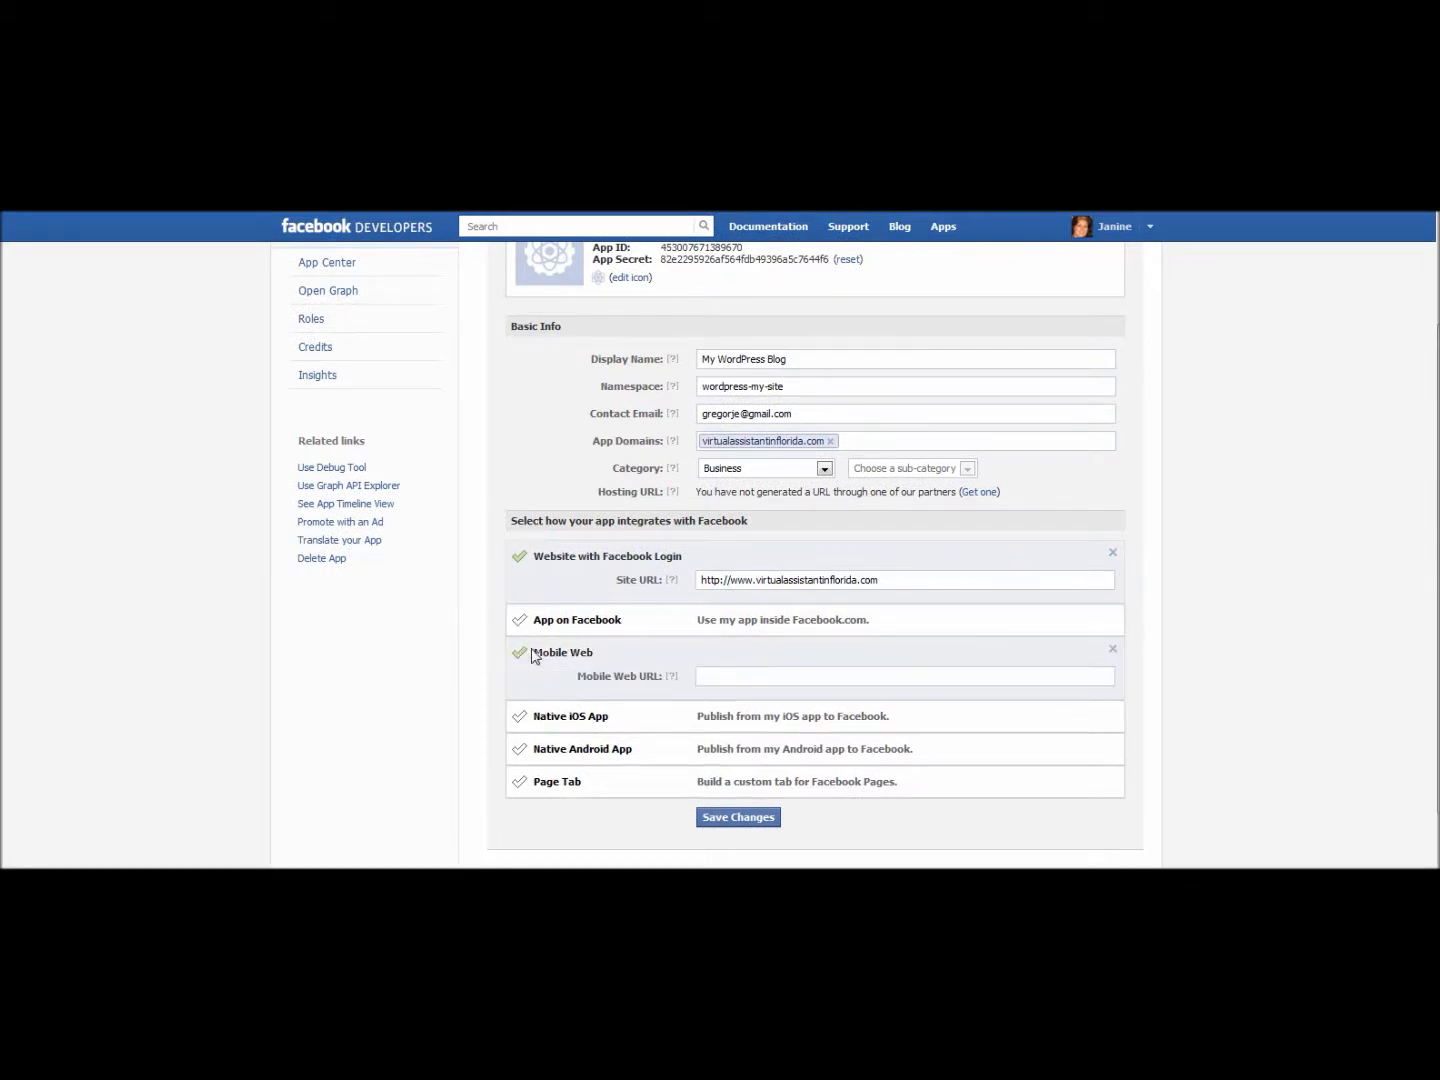
click(731, 678)
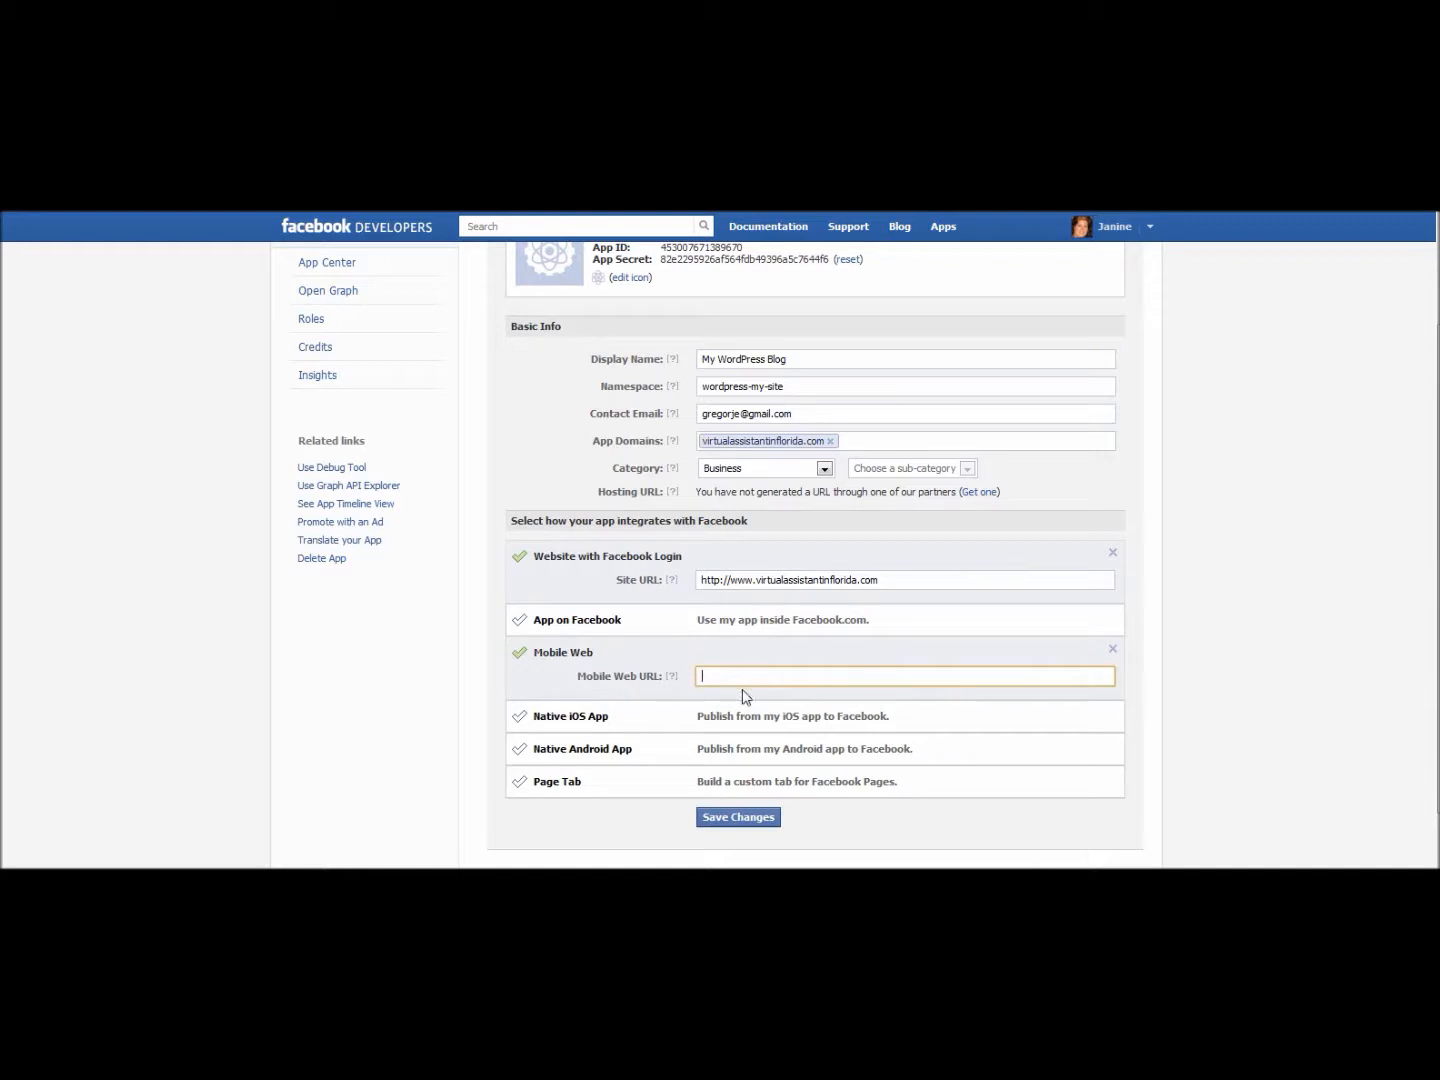
text(http:)
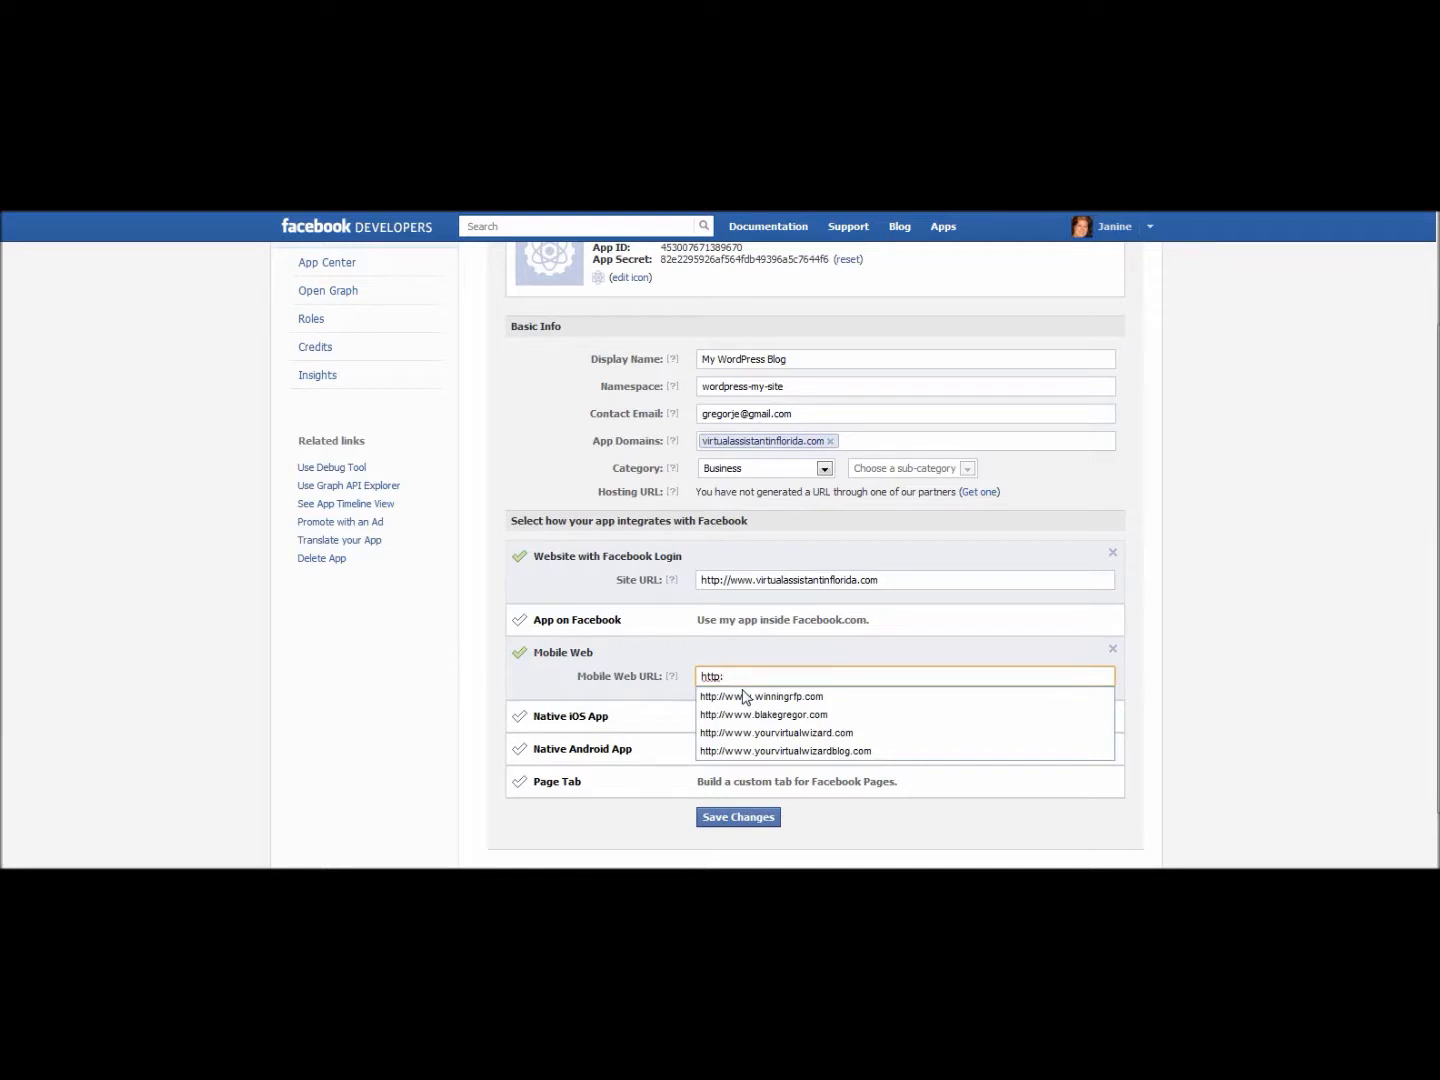
text(//www.virtualassistantinf)
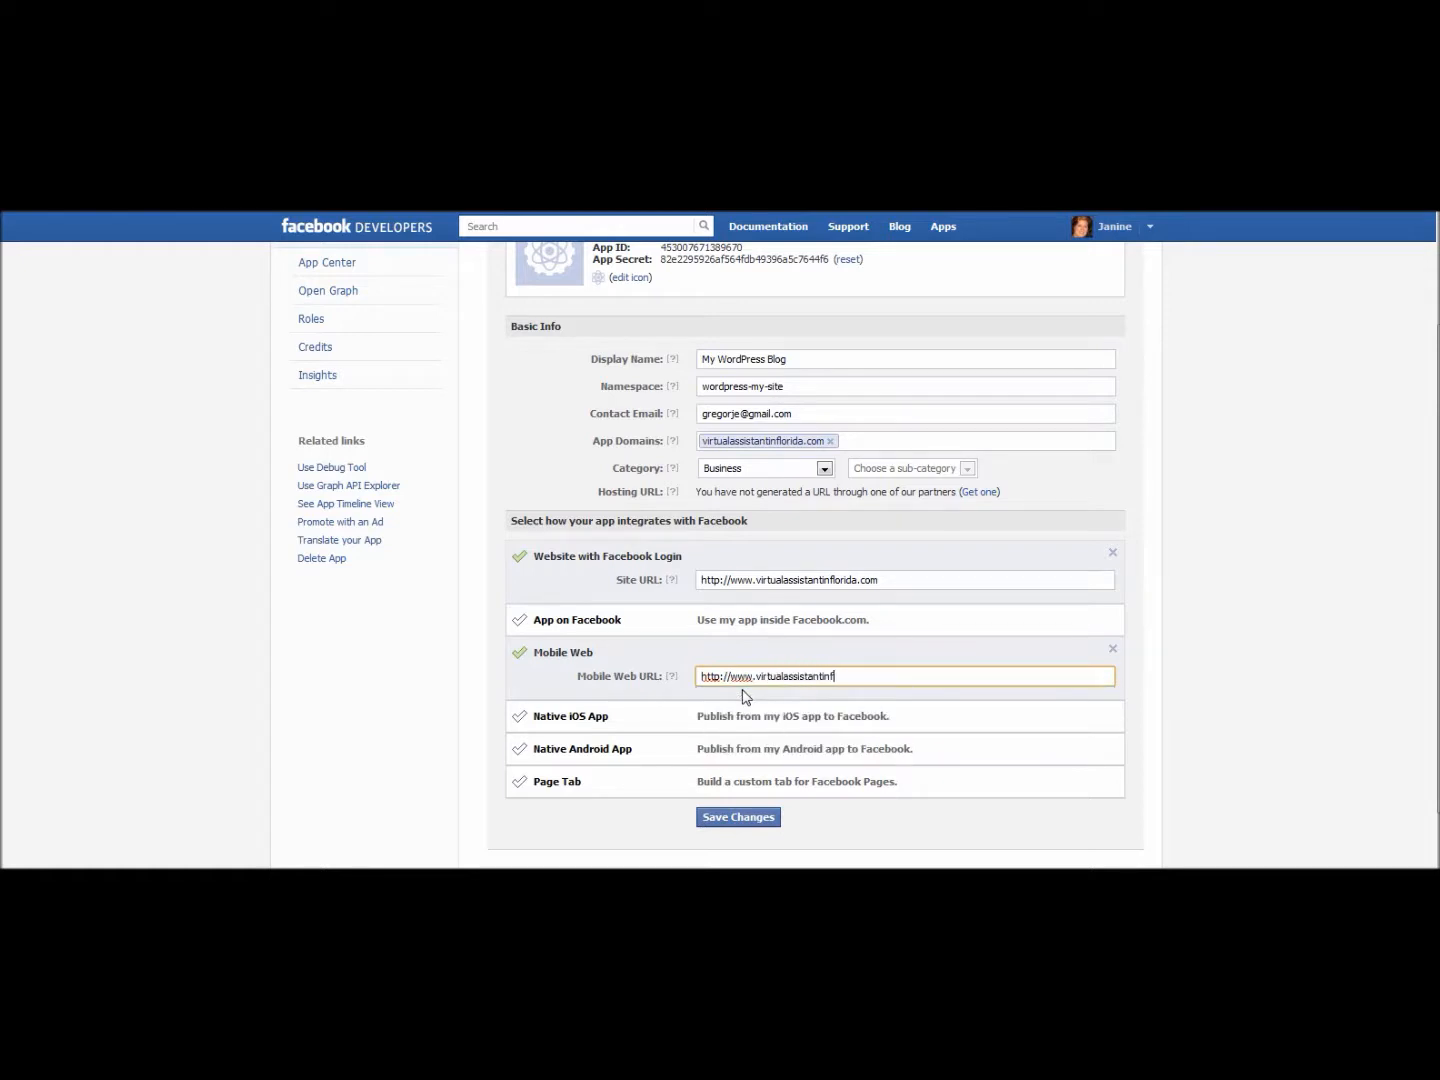
text(da.com)
click(1225, 689)
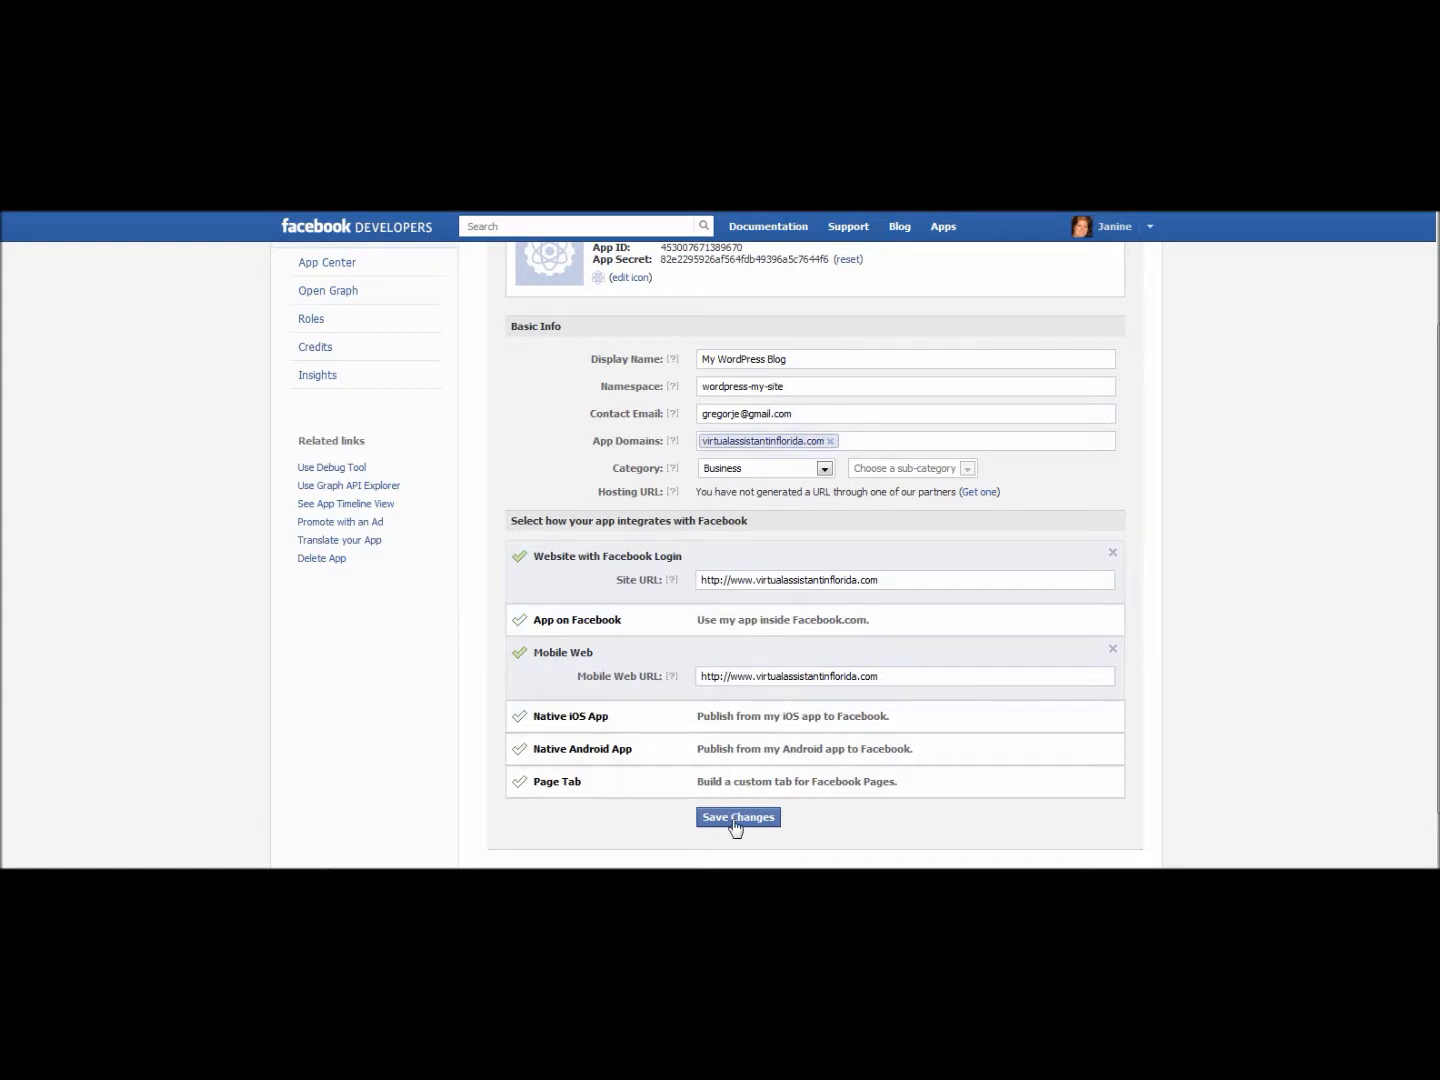
click(737, 818)
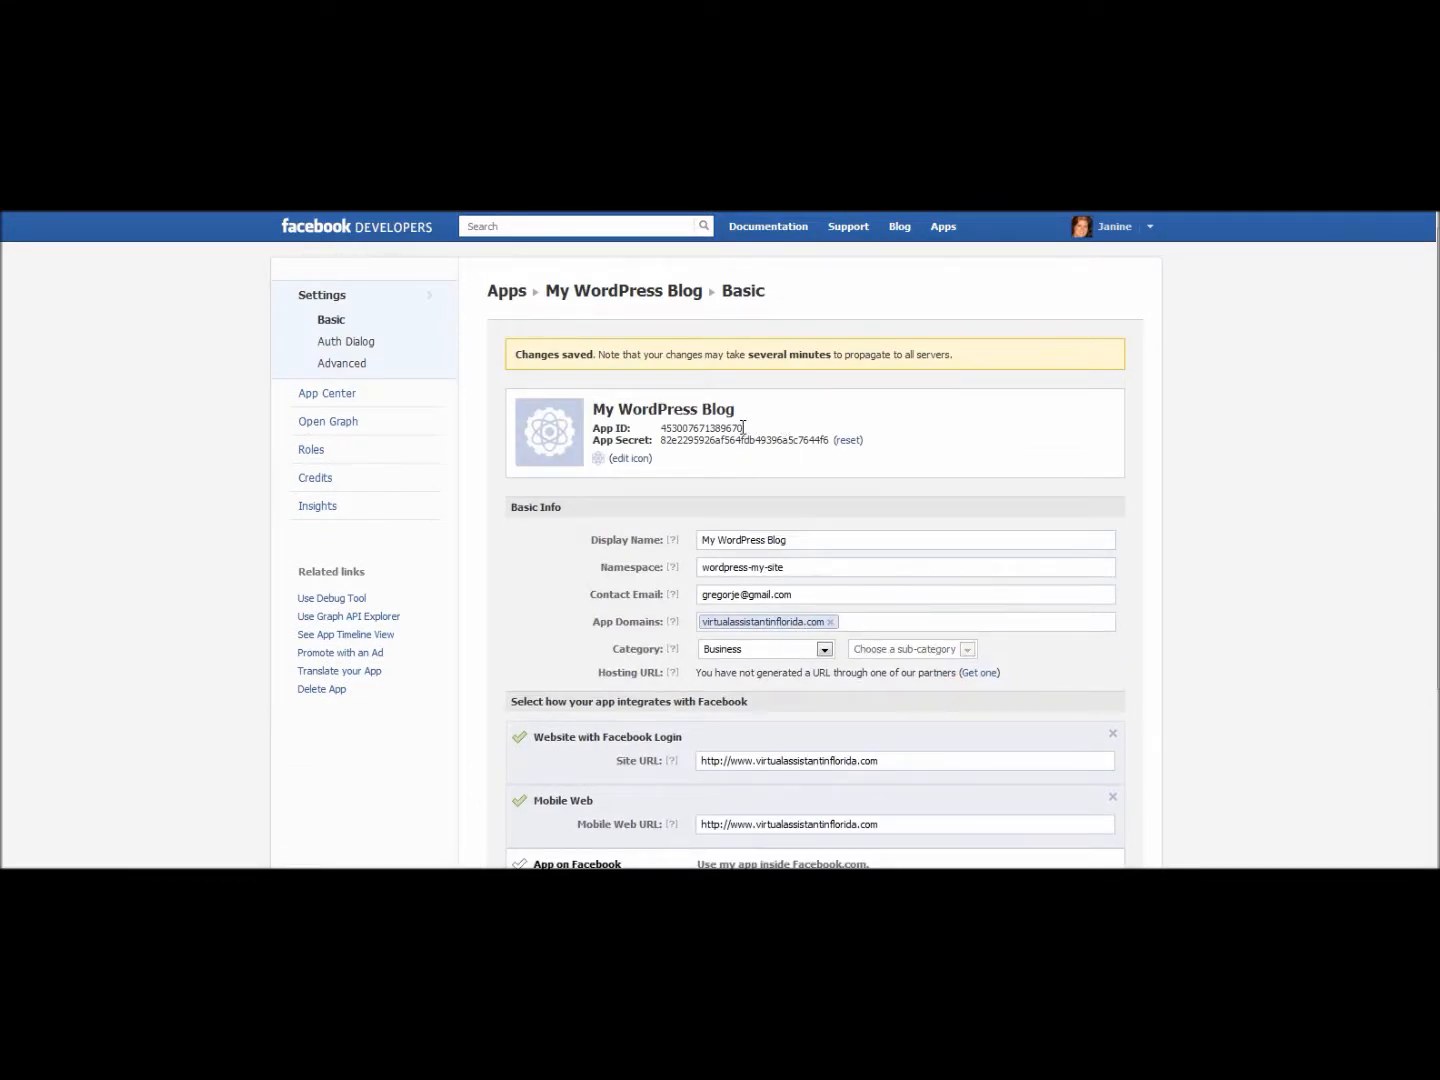
- Copy the app's App ID from Facebook Developers and paste it into the App ID field of the plugin's WordPress settings
drag(744, 427, 667, 426)
right_click(663, 425)
click(710, 436)
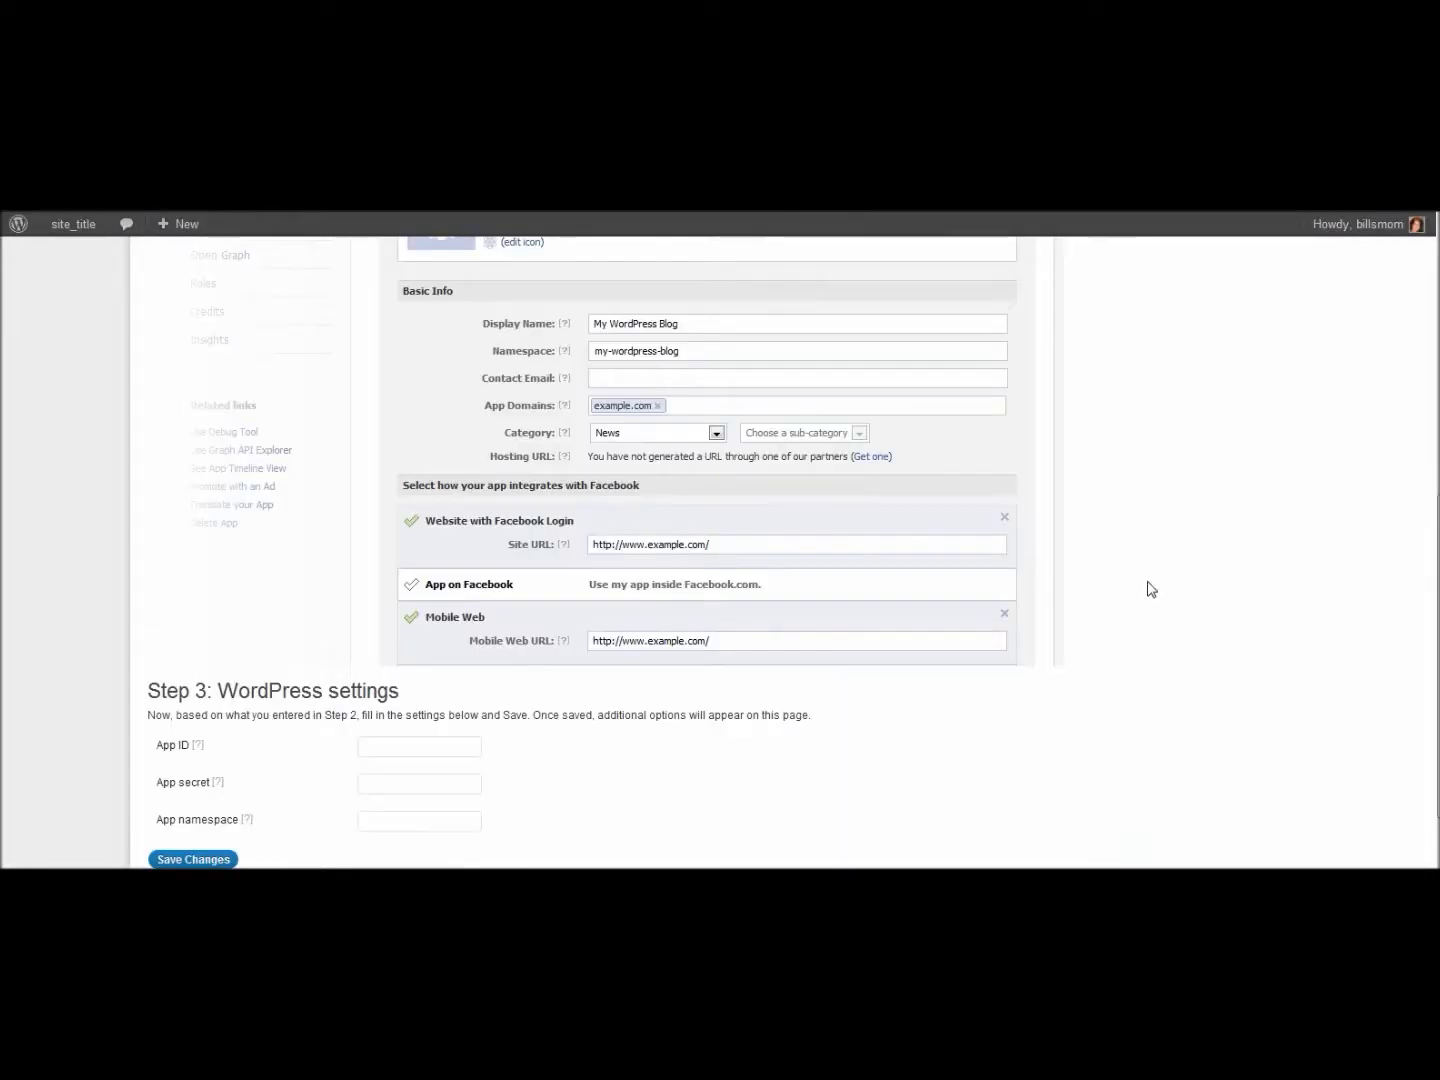
scroll(1150, 592, up, 2)
scroll(1150, 592, down, 3)
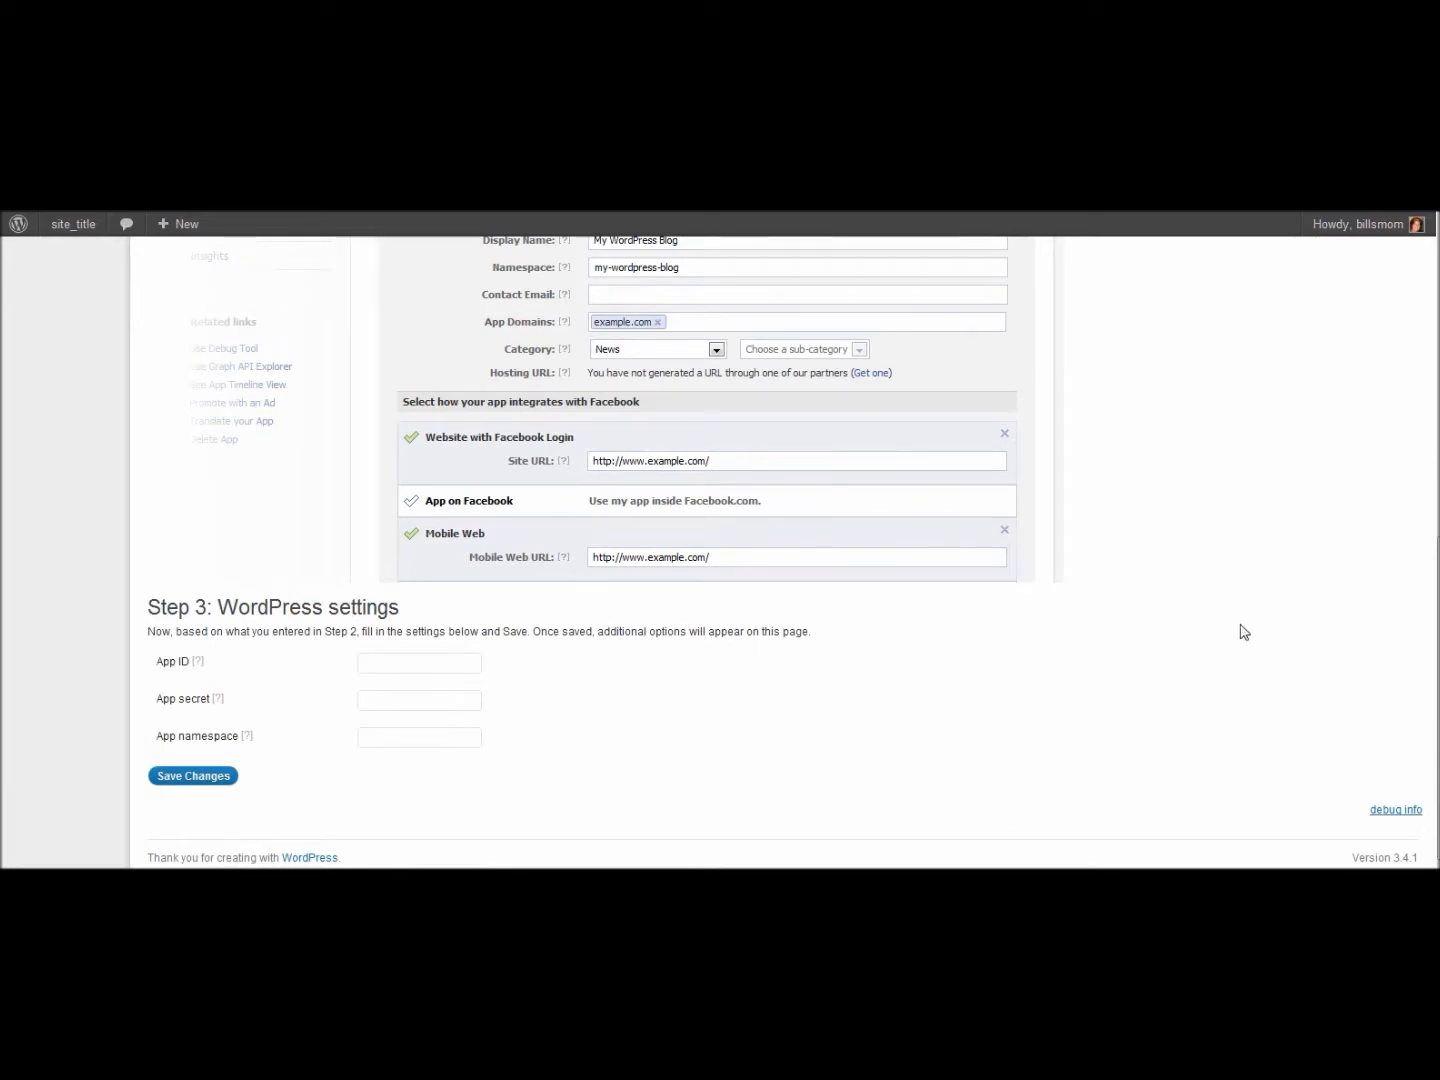
scroll(1240, 627, up, 6)
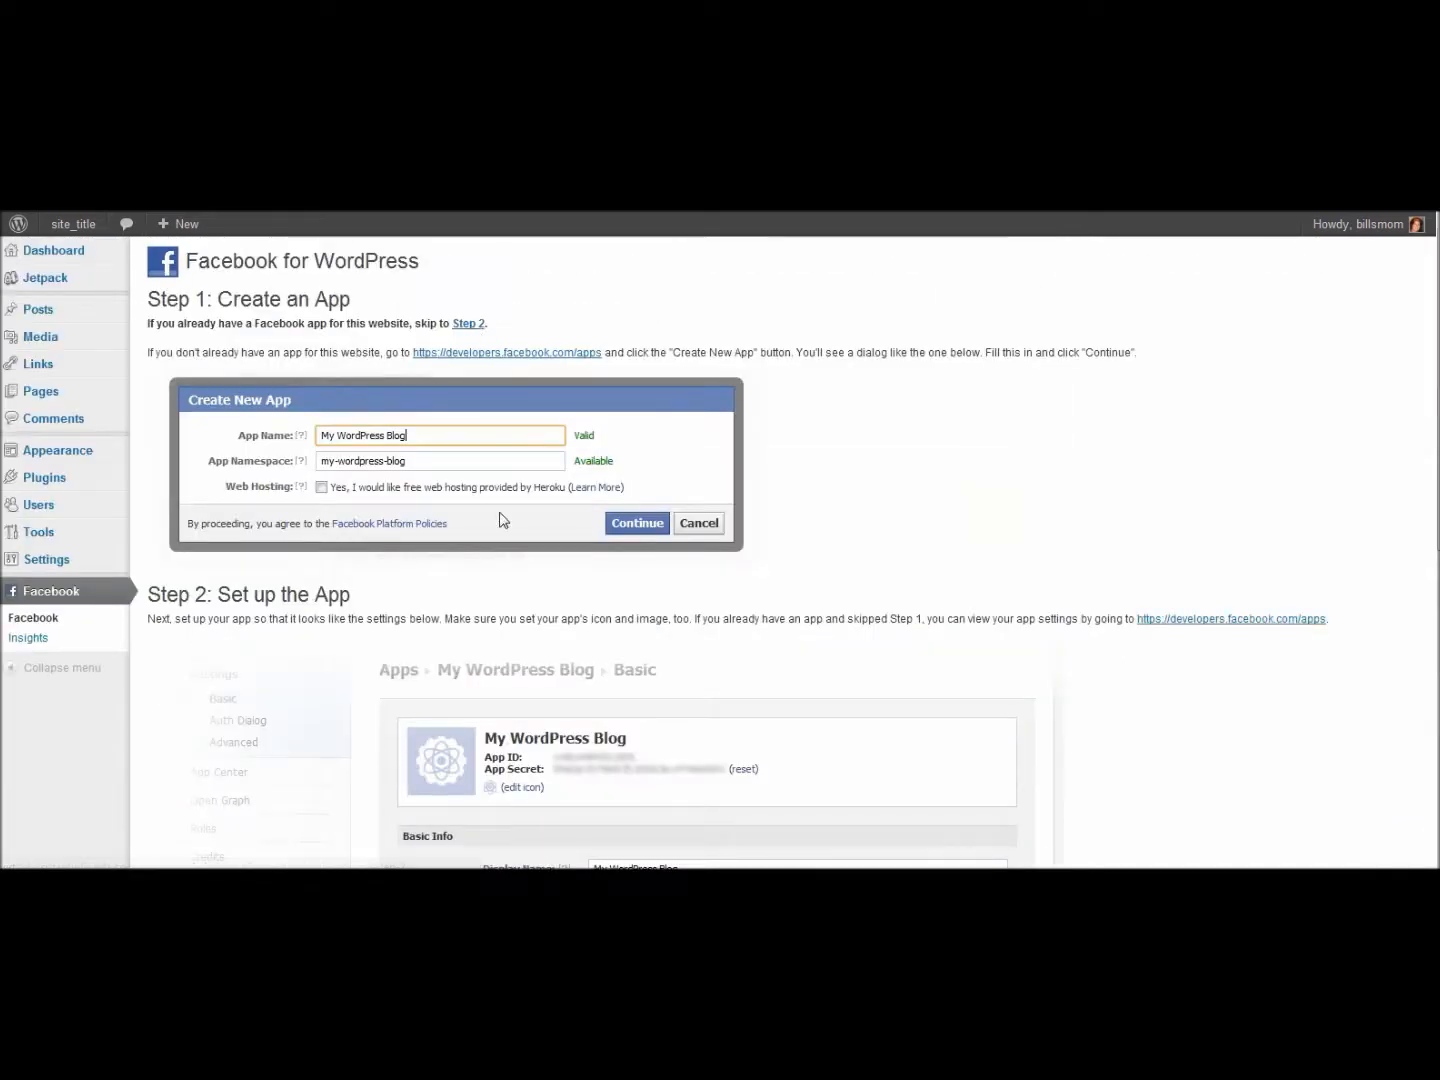
scroll(1090, 518, down, 3)
scroll(1105, 519, down, 2)
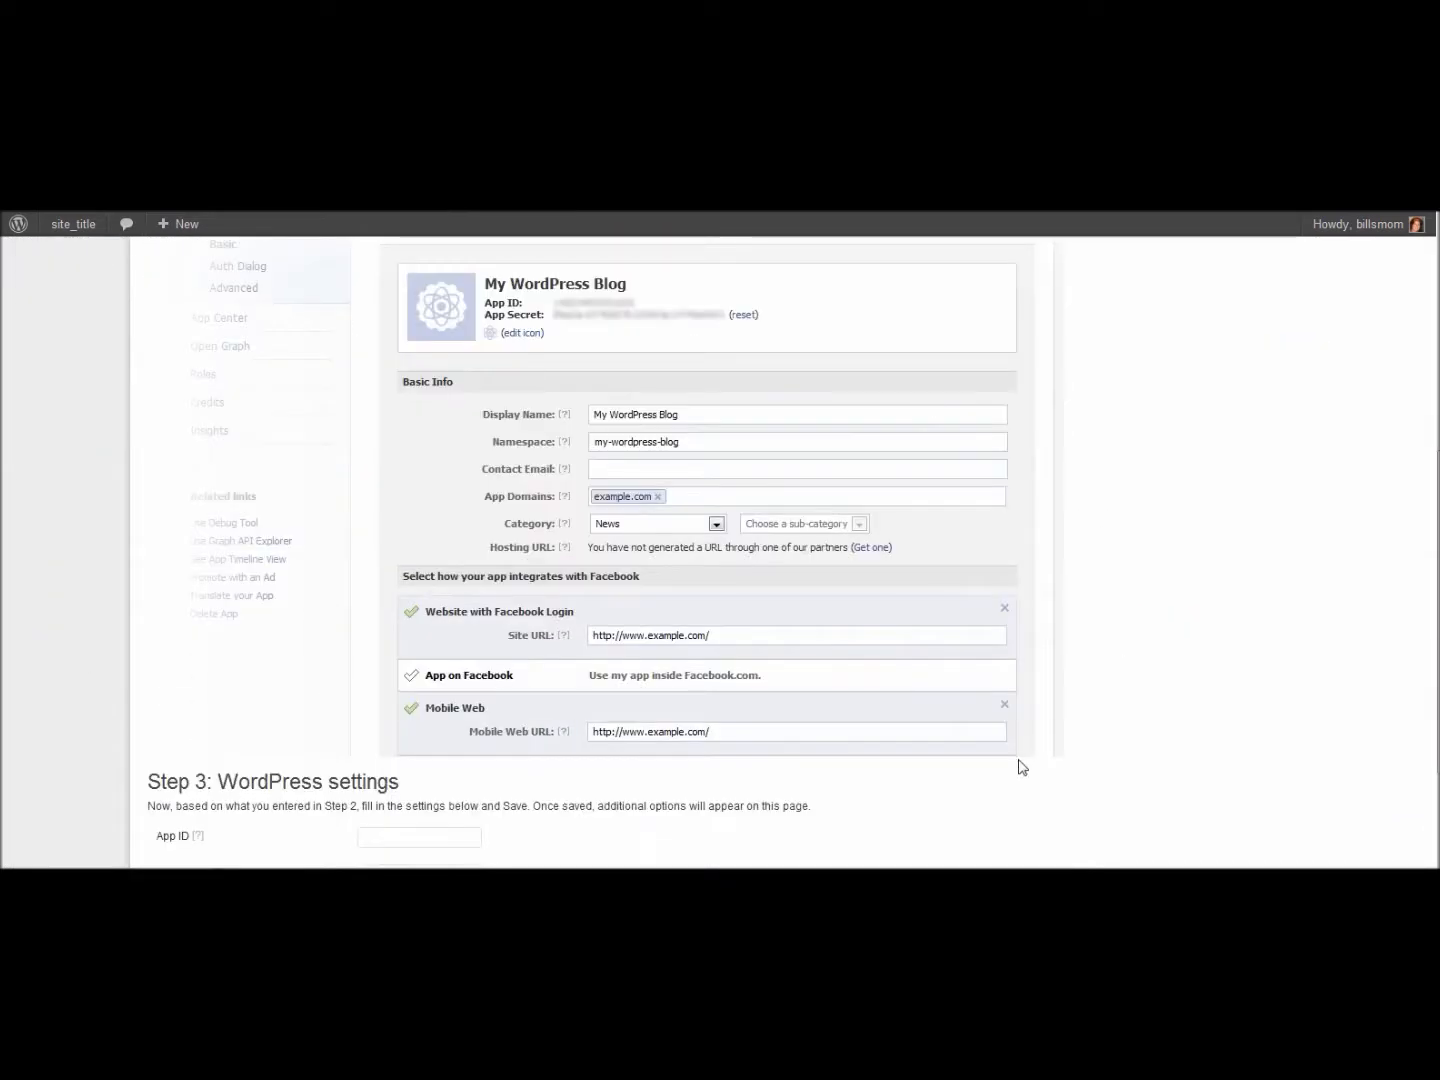
scroll(1170, 578, down, 2)
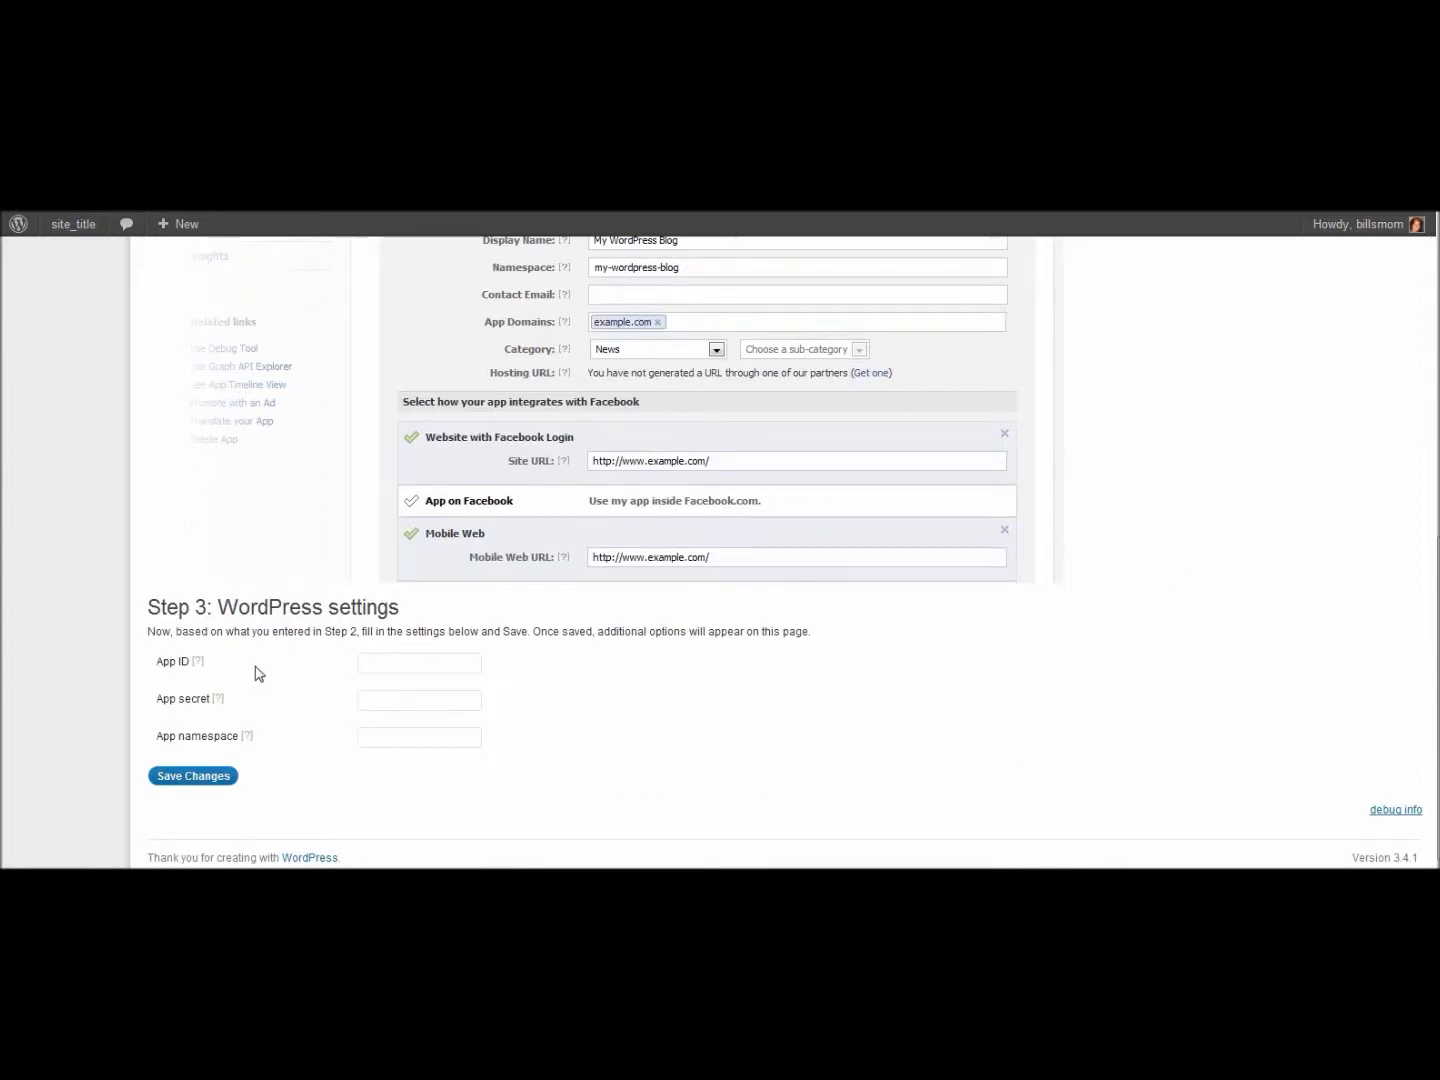
right_click(378, 666)
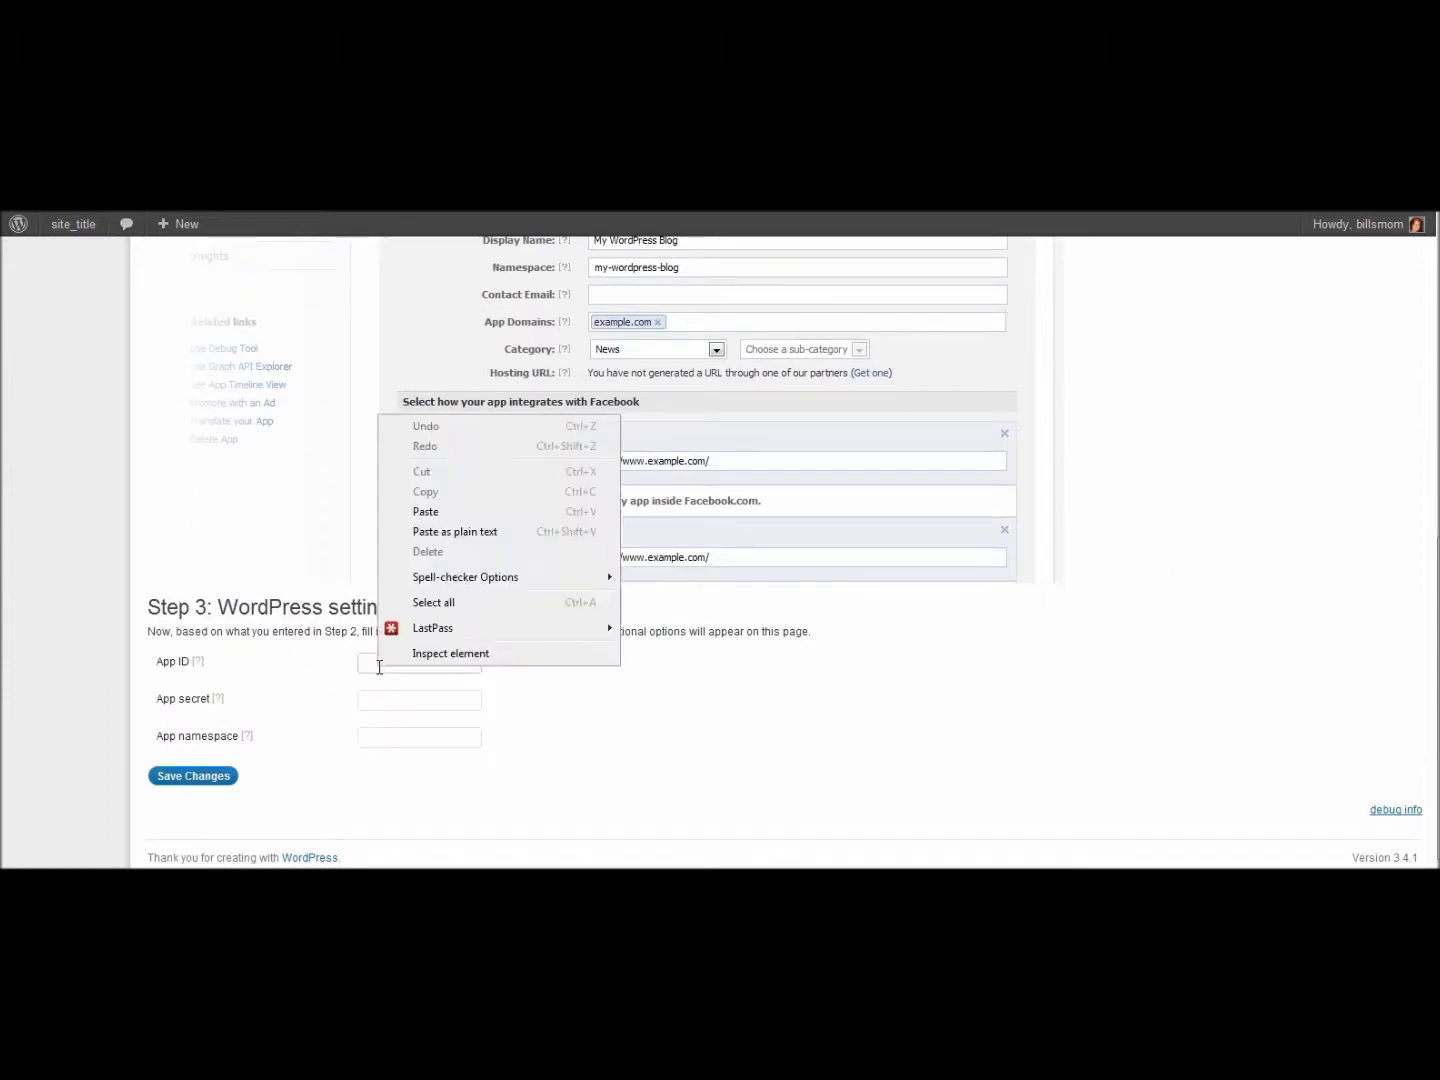
click(430, 511)
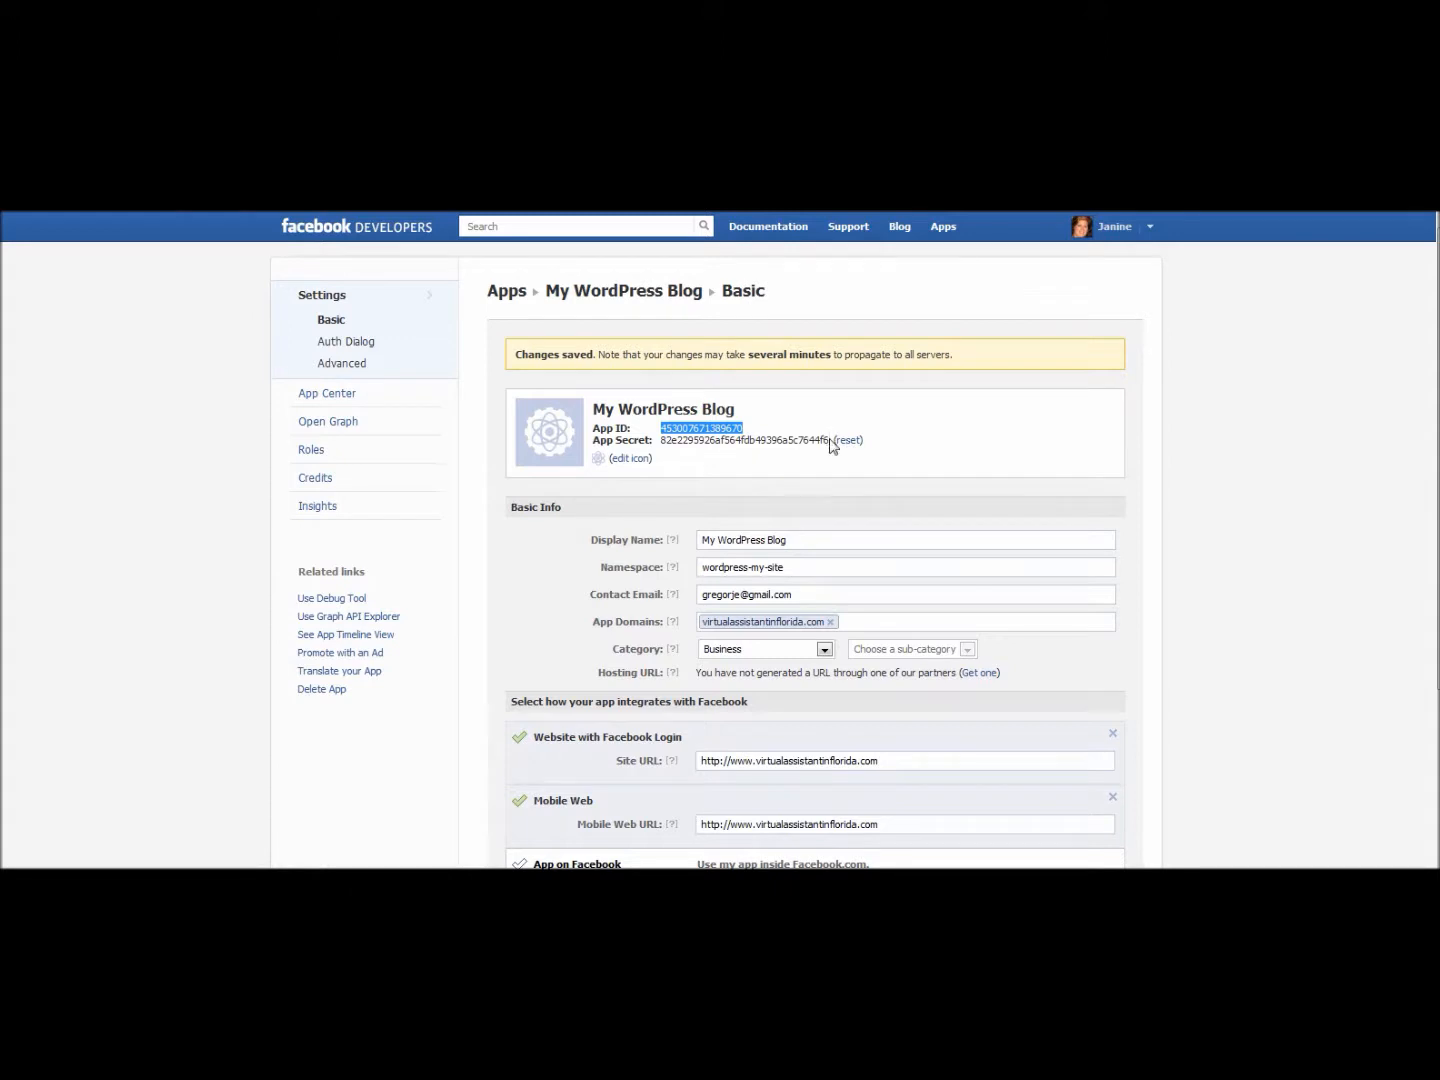
- Copy the app's App Secret from Facebook Developers and paste it into the App secret field of the plugin's WordPress settings
drag(830, 441, 668, 445)
right_click(665, 446)
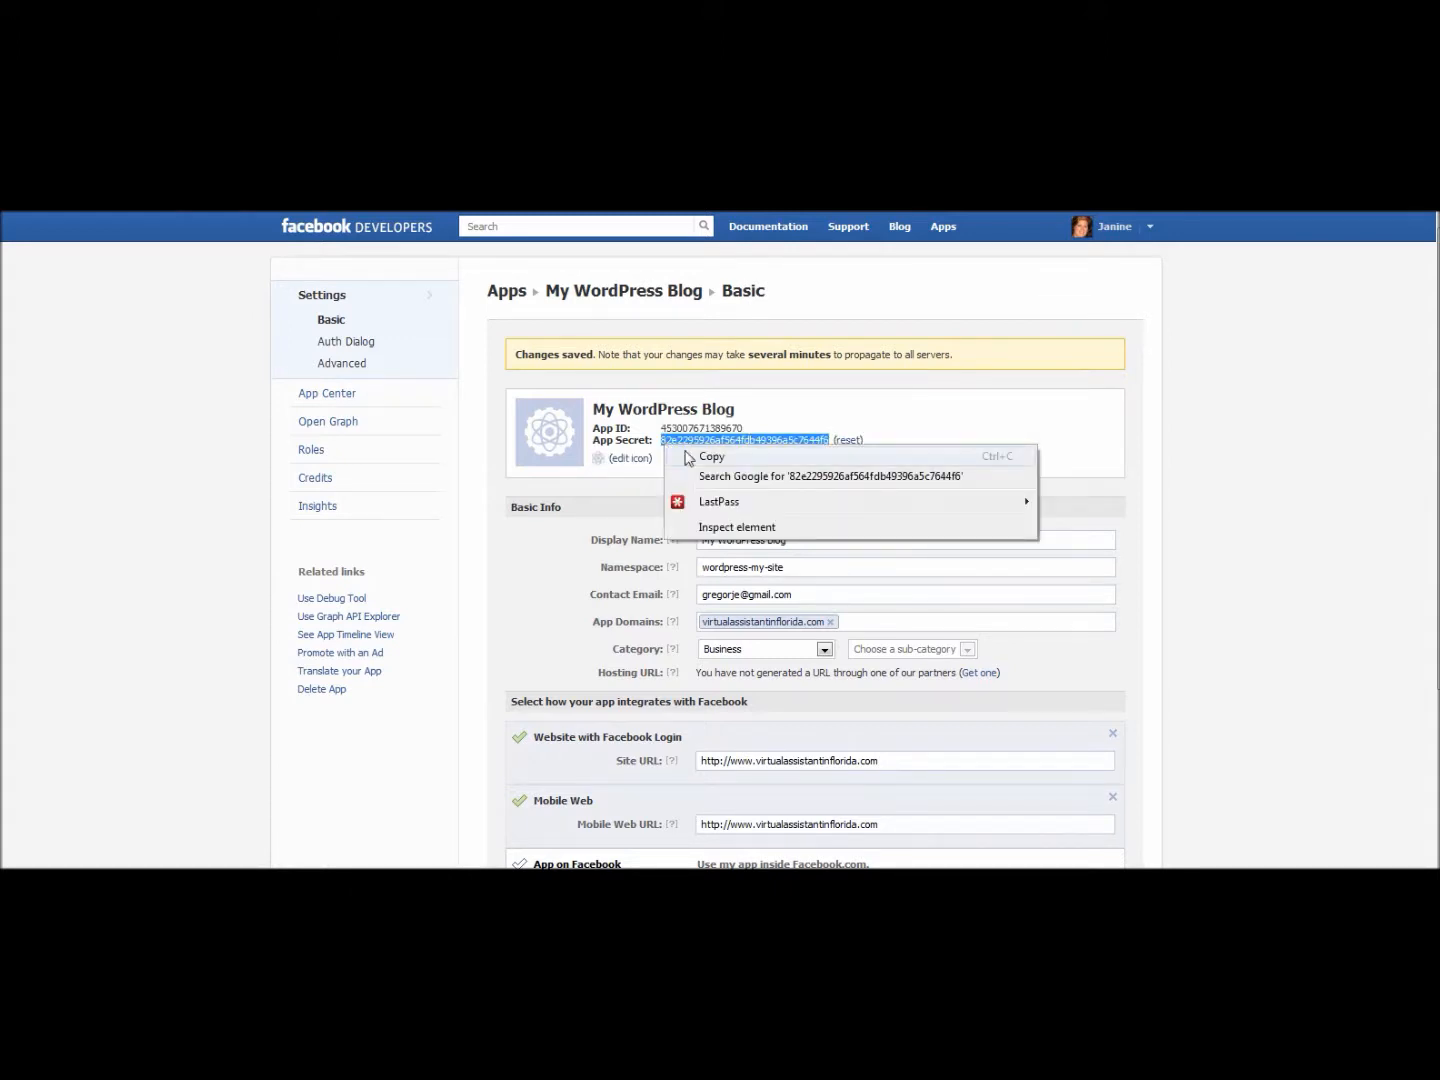
click(703, 460)
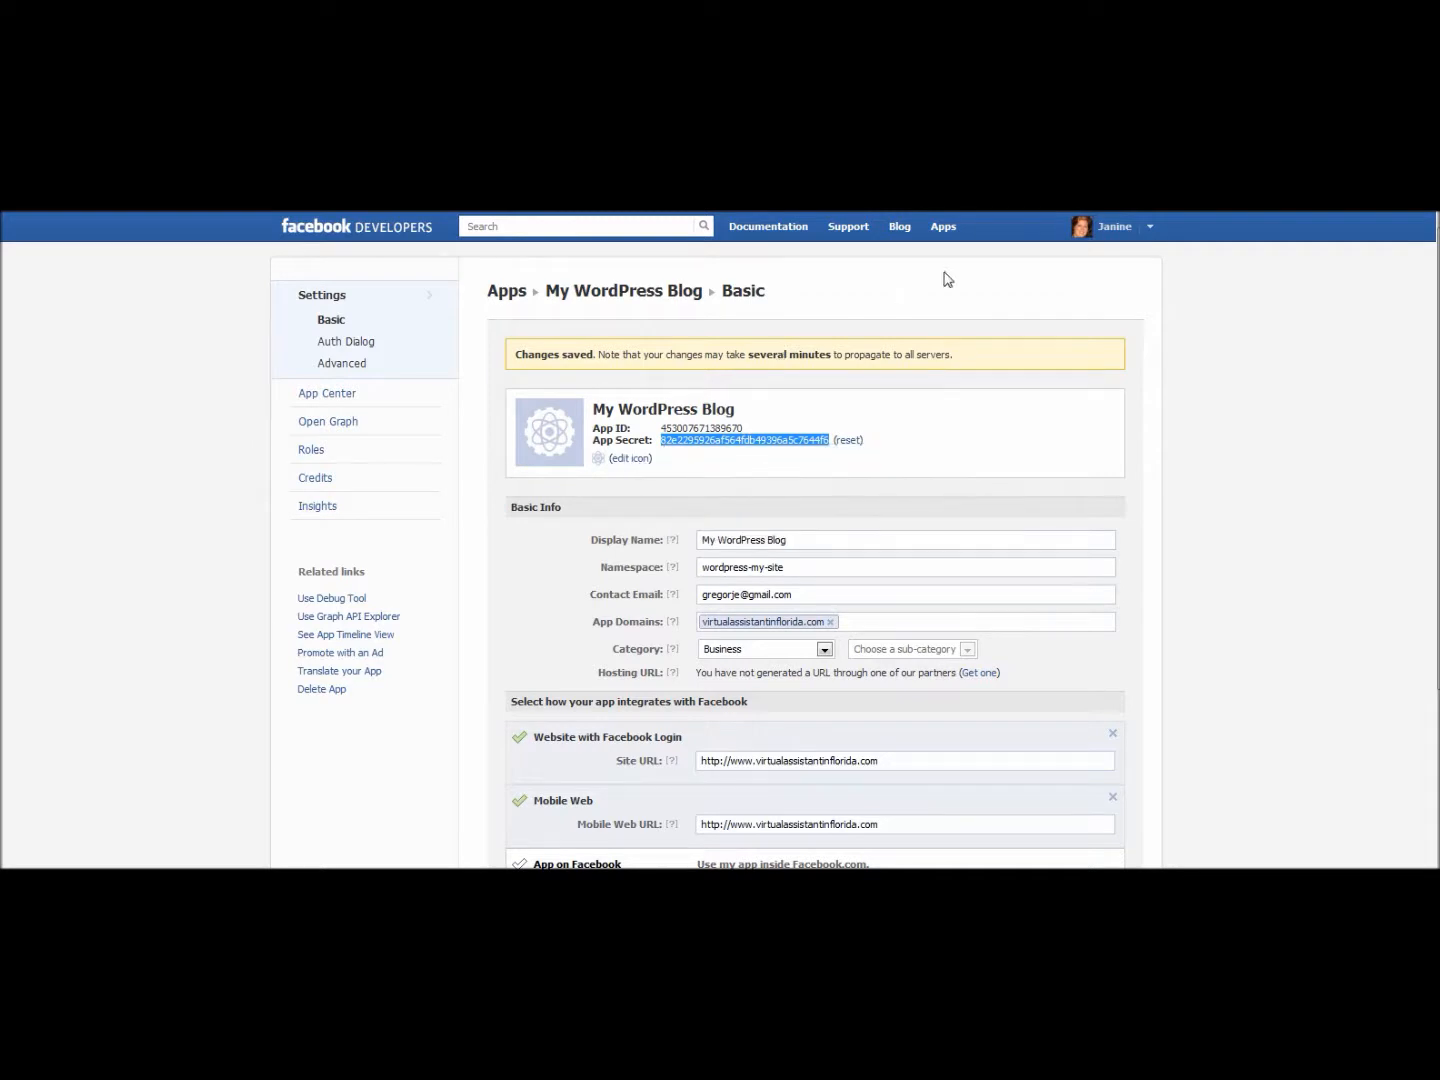
key(ctrl+shift+Tab)
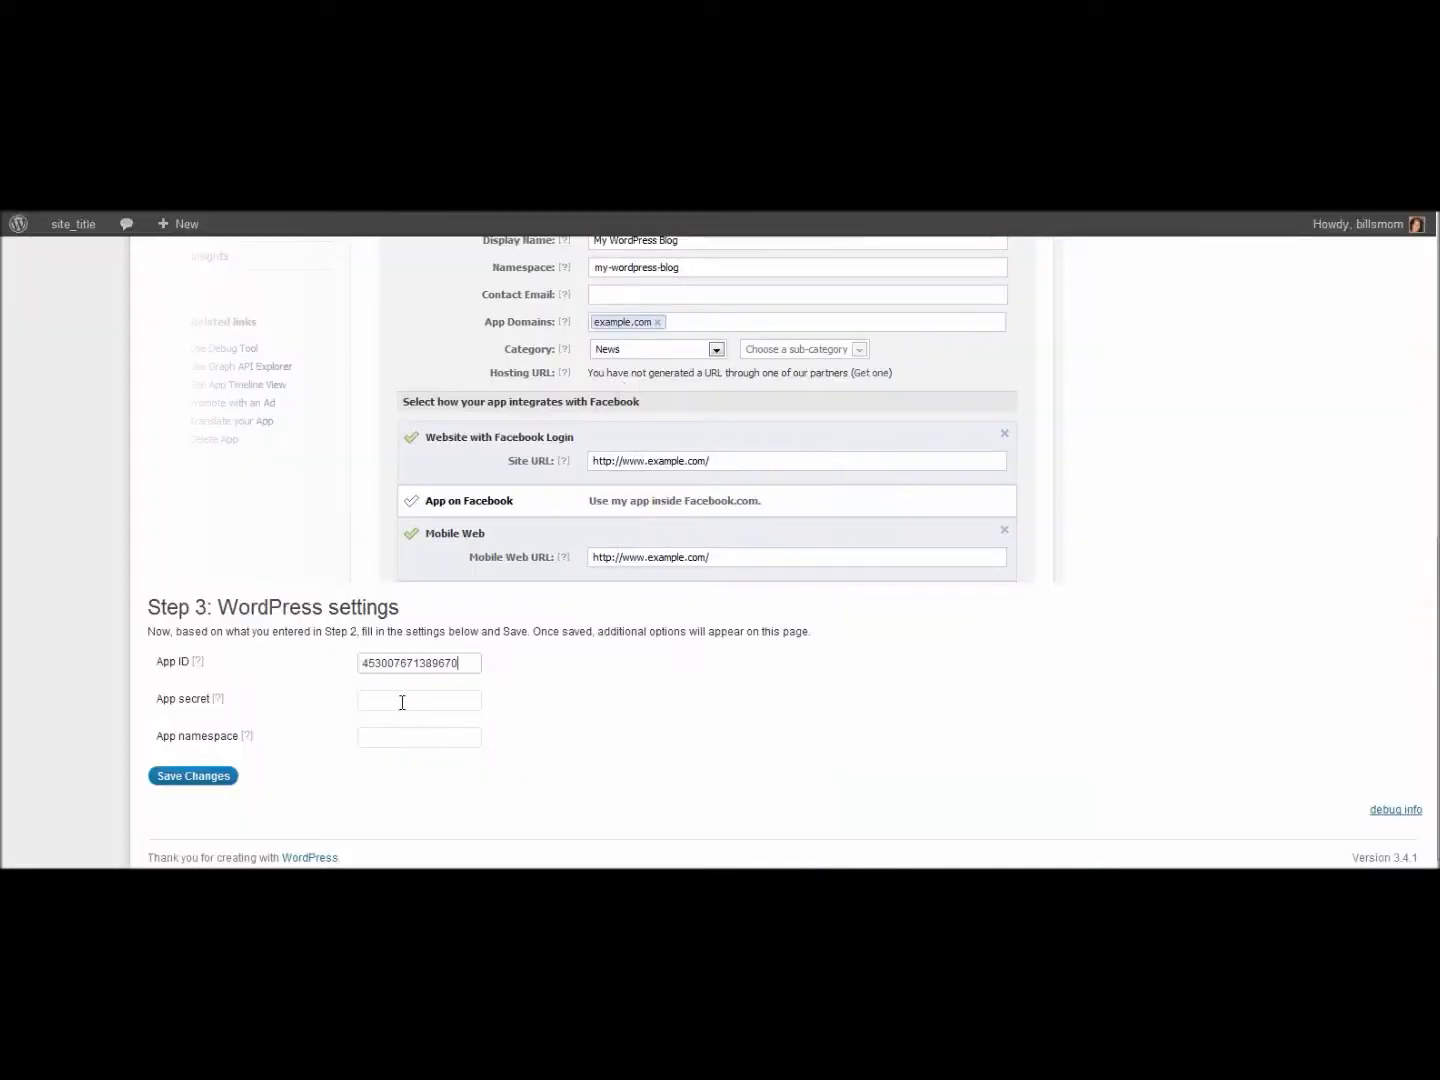
click(383, 703)
right_click(383, 703)
click(428, 546)
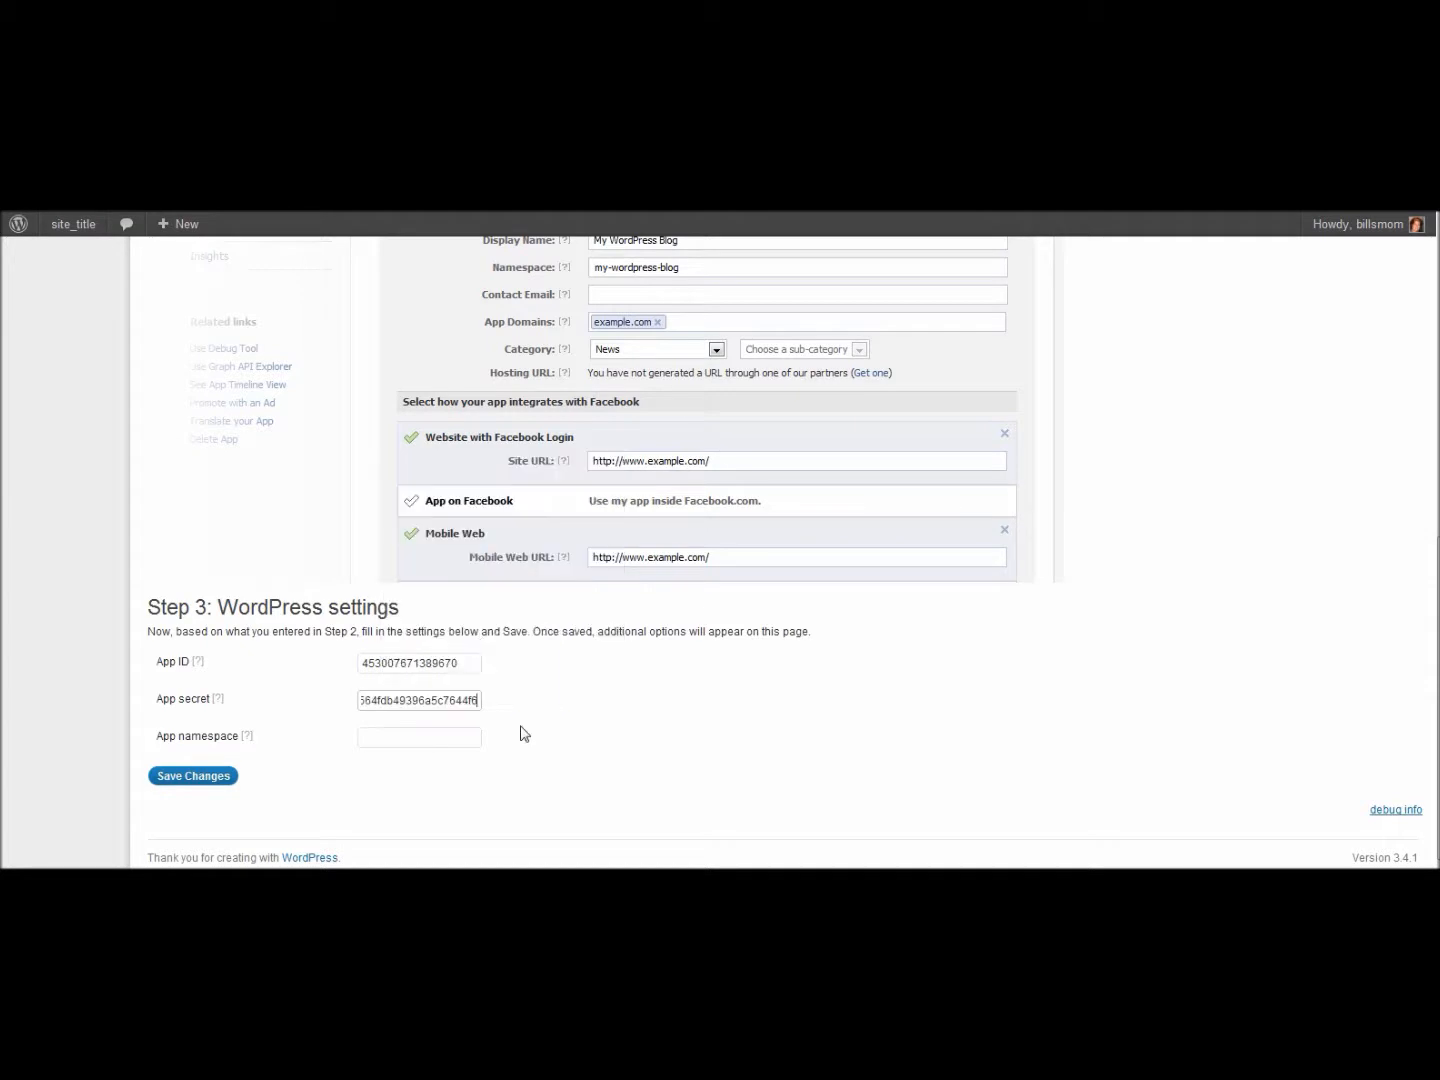
- Copy the app's namespace wordpress-my-site from Facebook Developers and paste it into the plugin's App namespace field
click(411, 736)
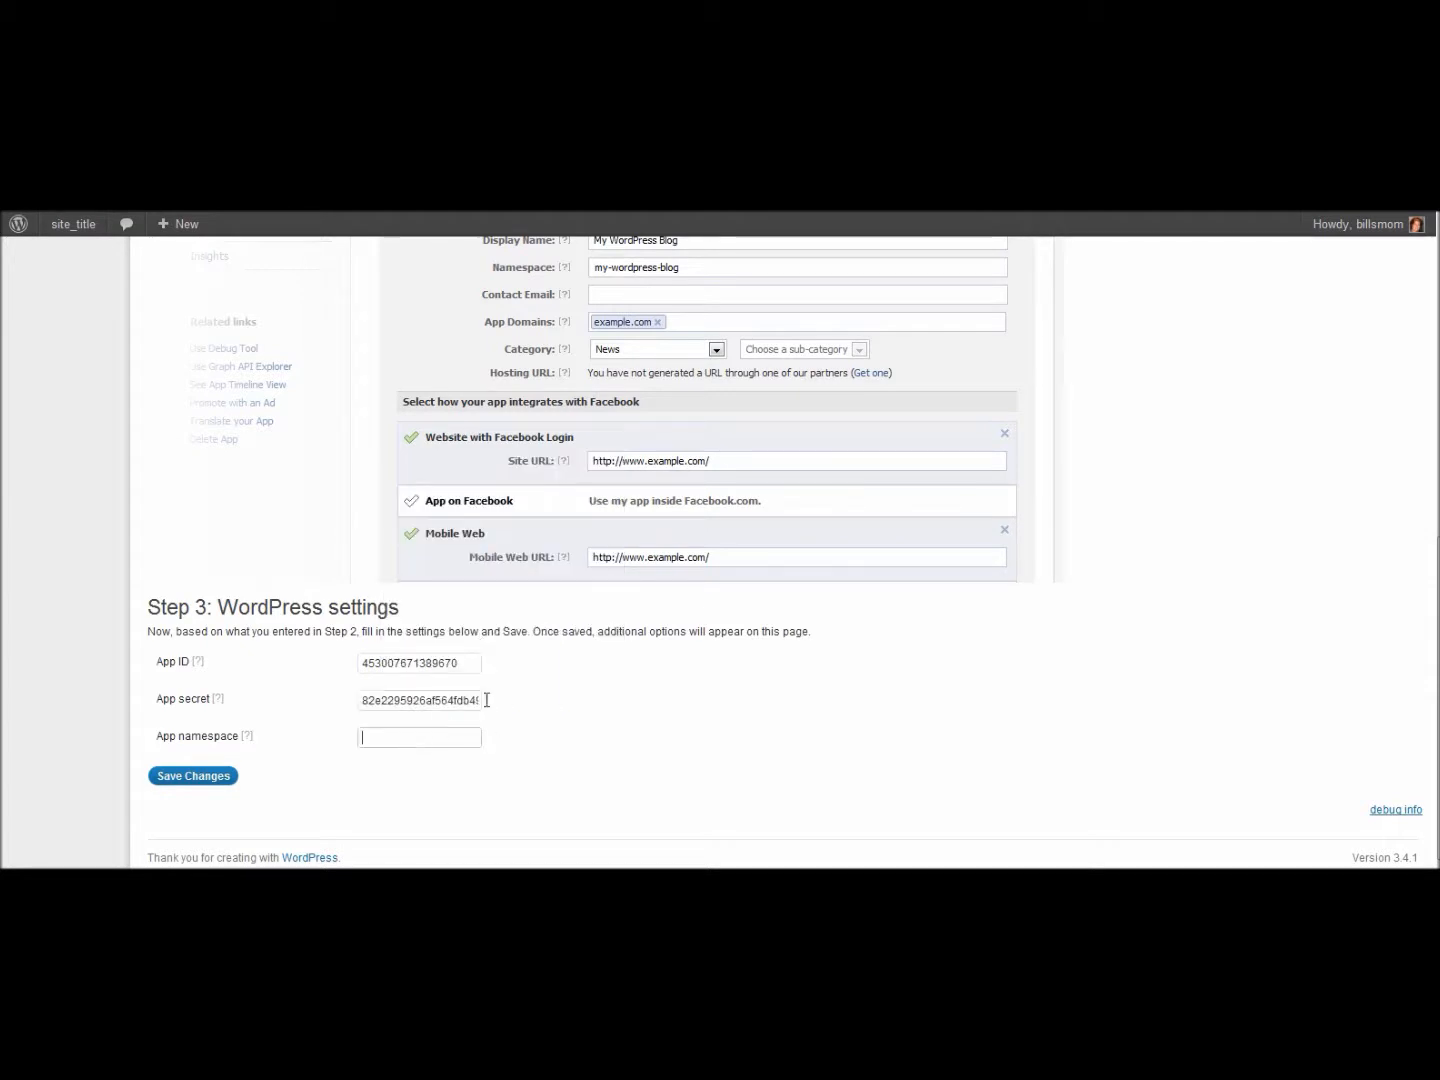
click(1000, 212)
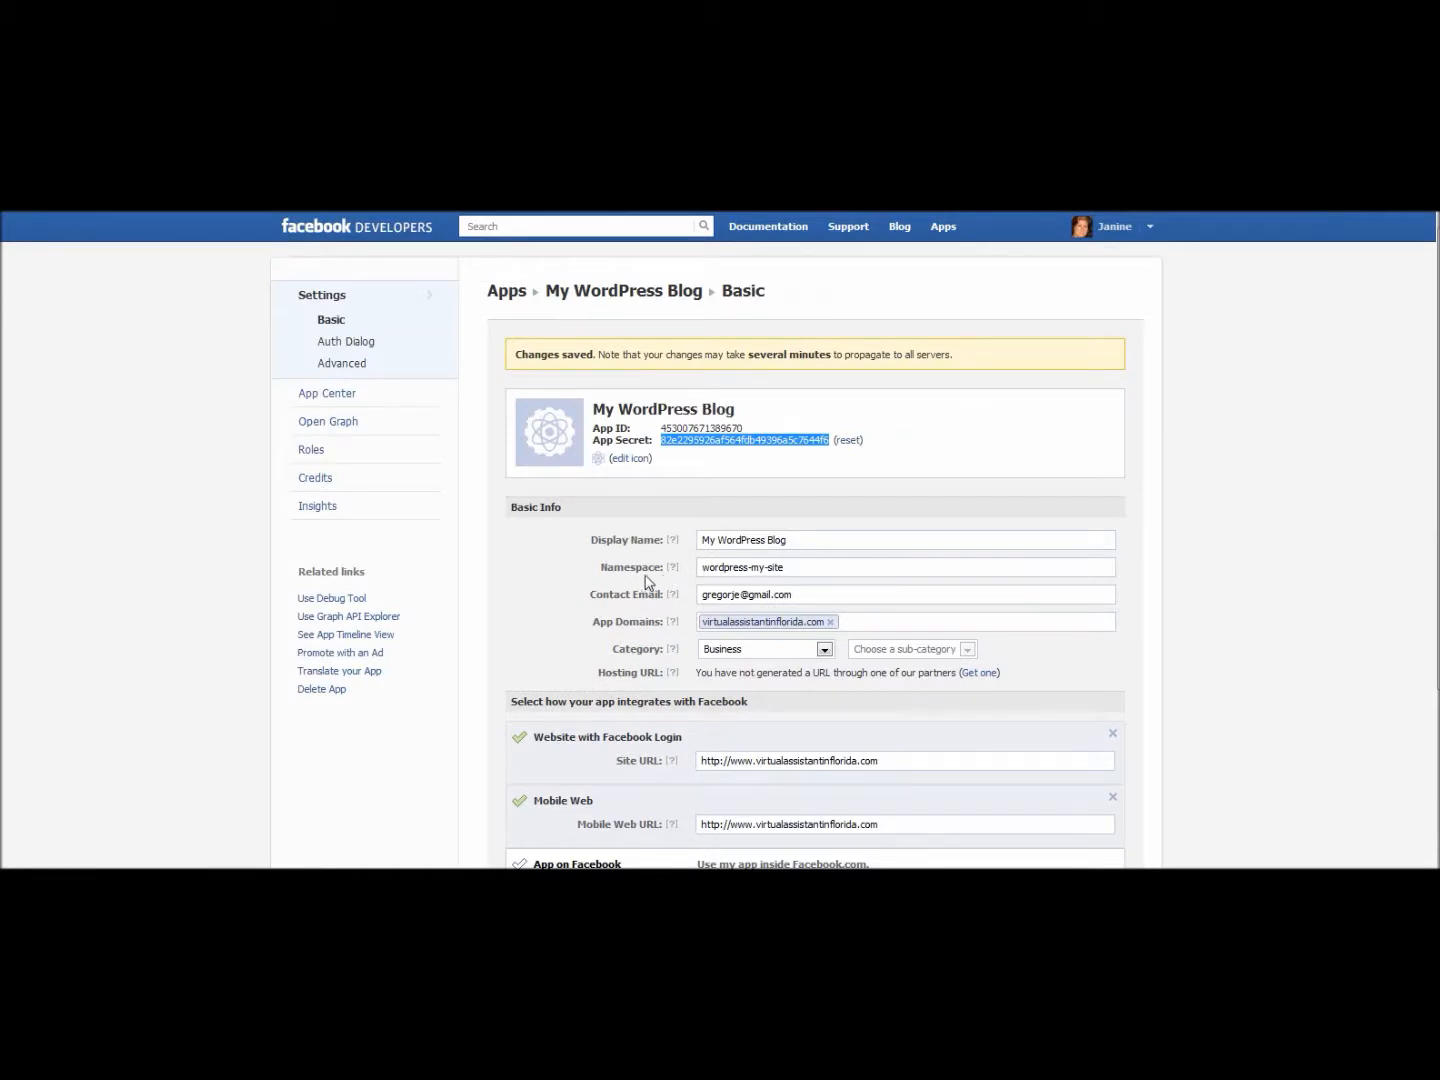
drag(801, 567, 705, 570)
right_click(708, 563)
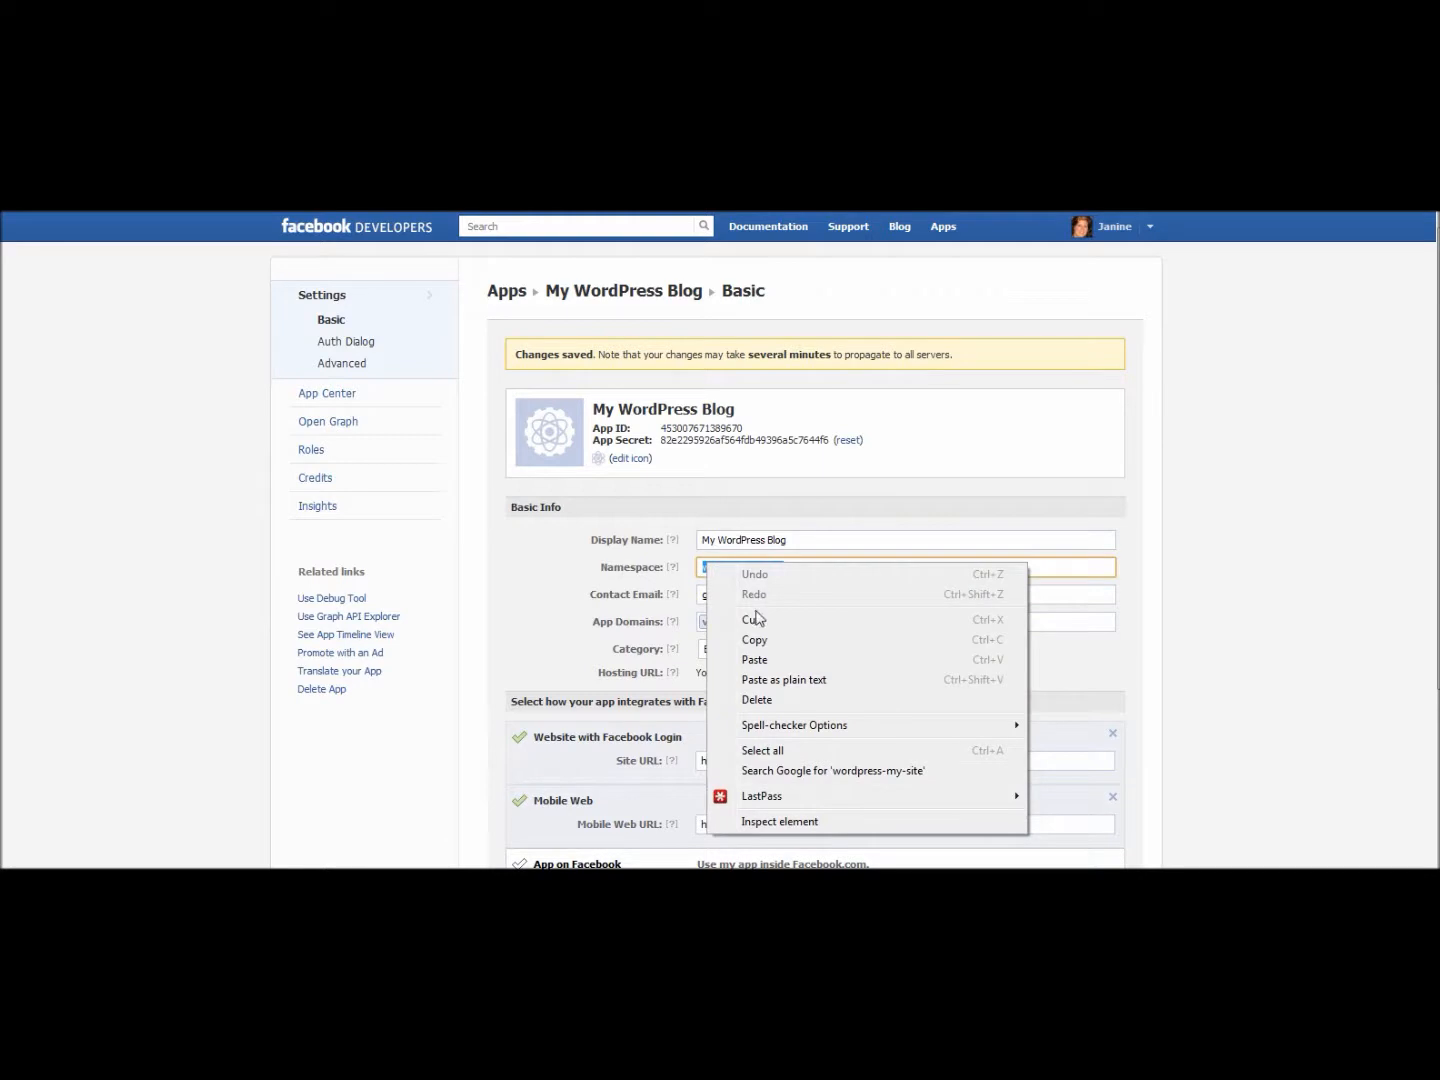
click(757, 640)
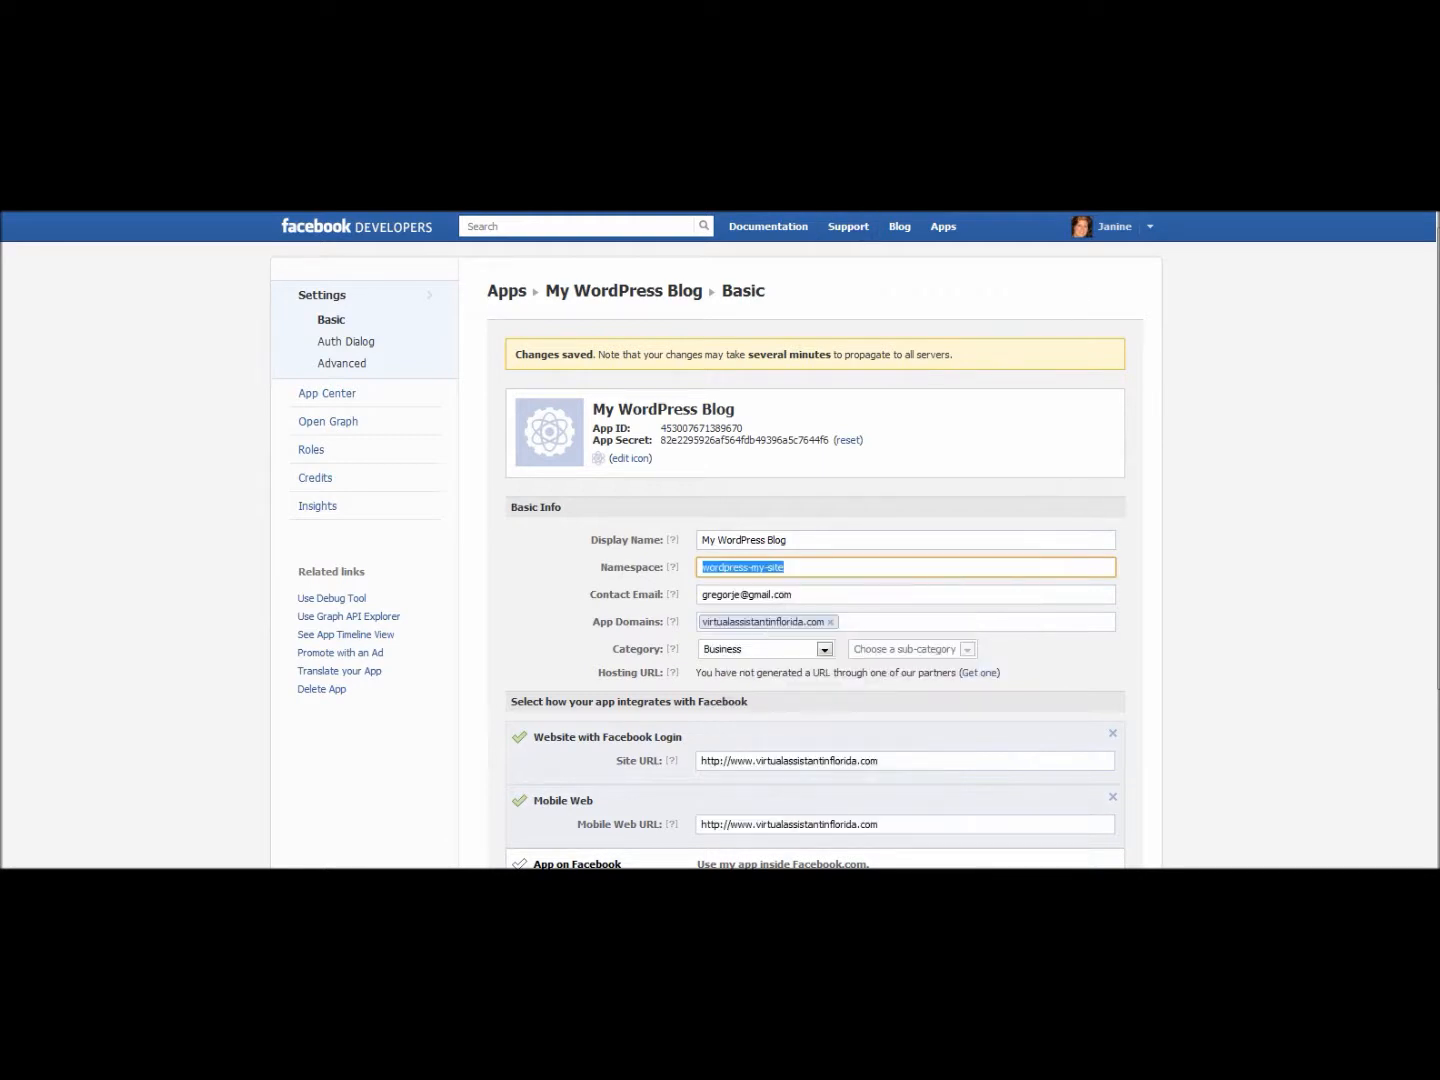
key(ctrl+Tab)
right_click(421, 743)
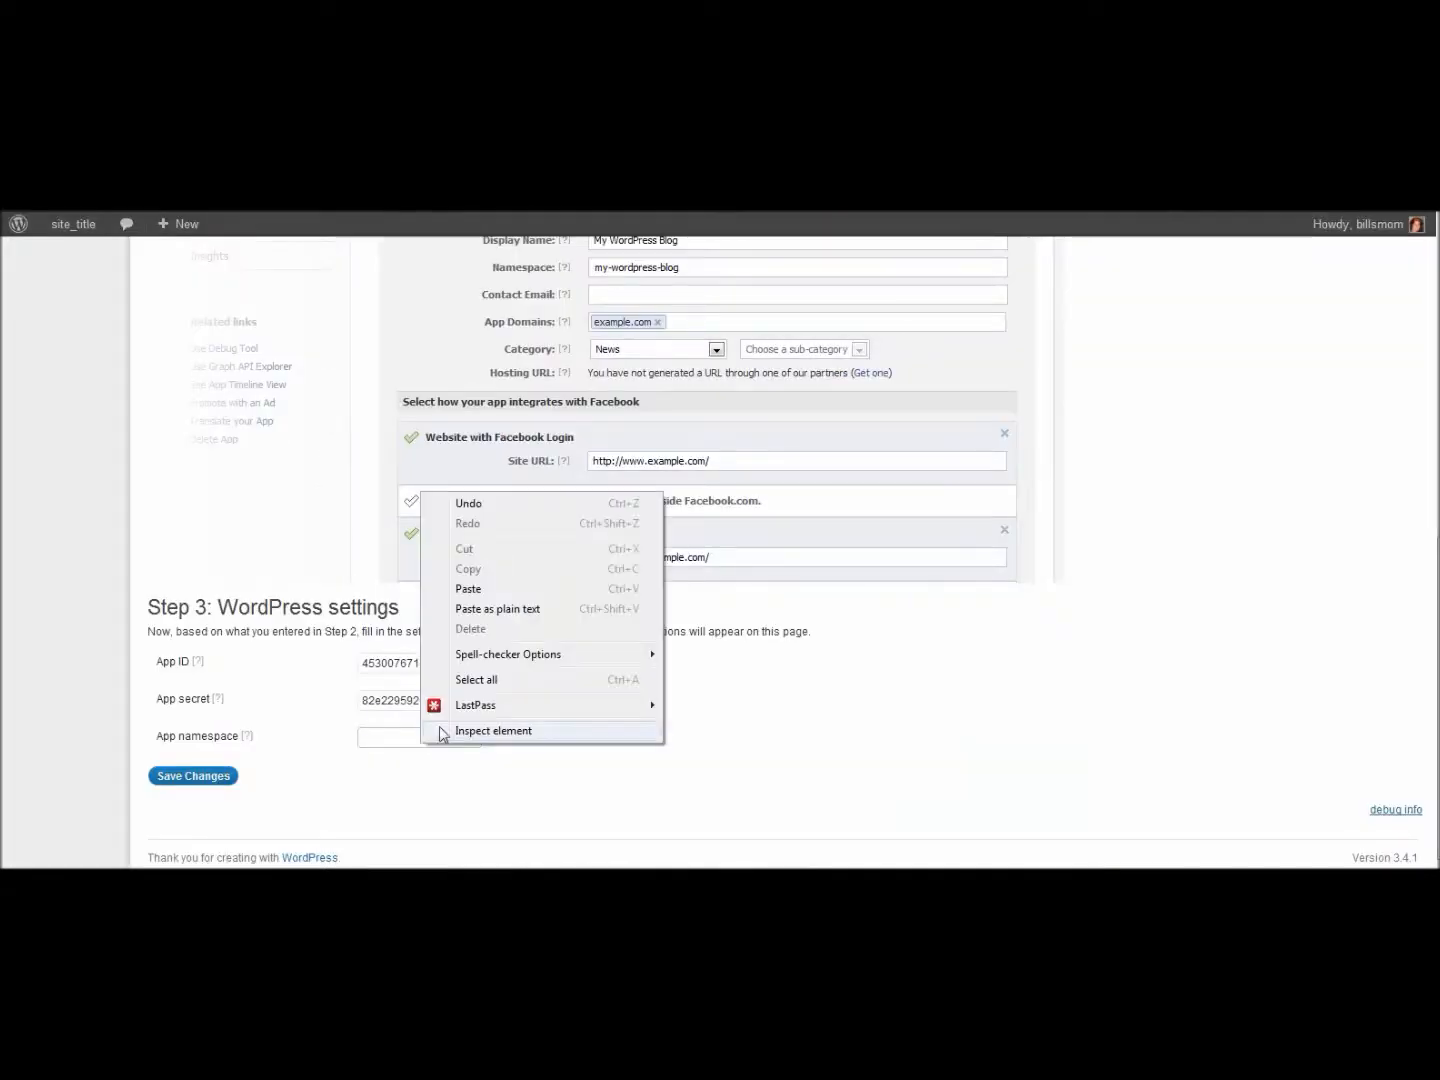
click(468, 589)
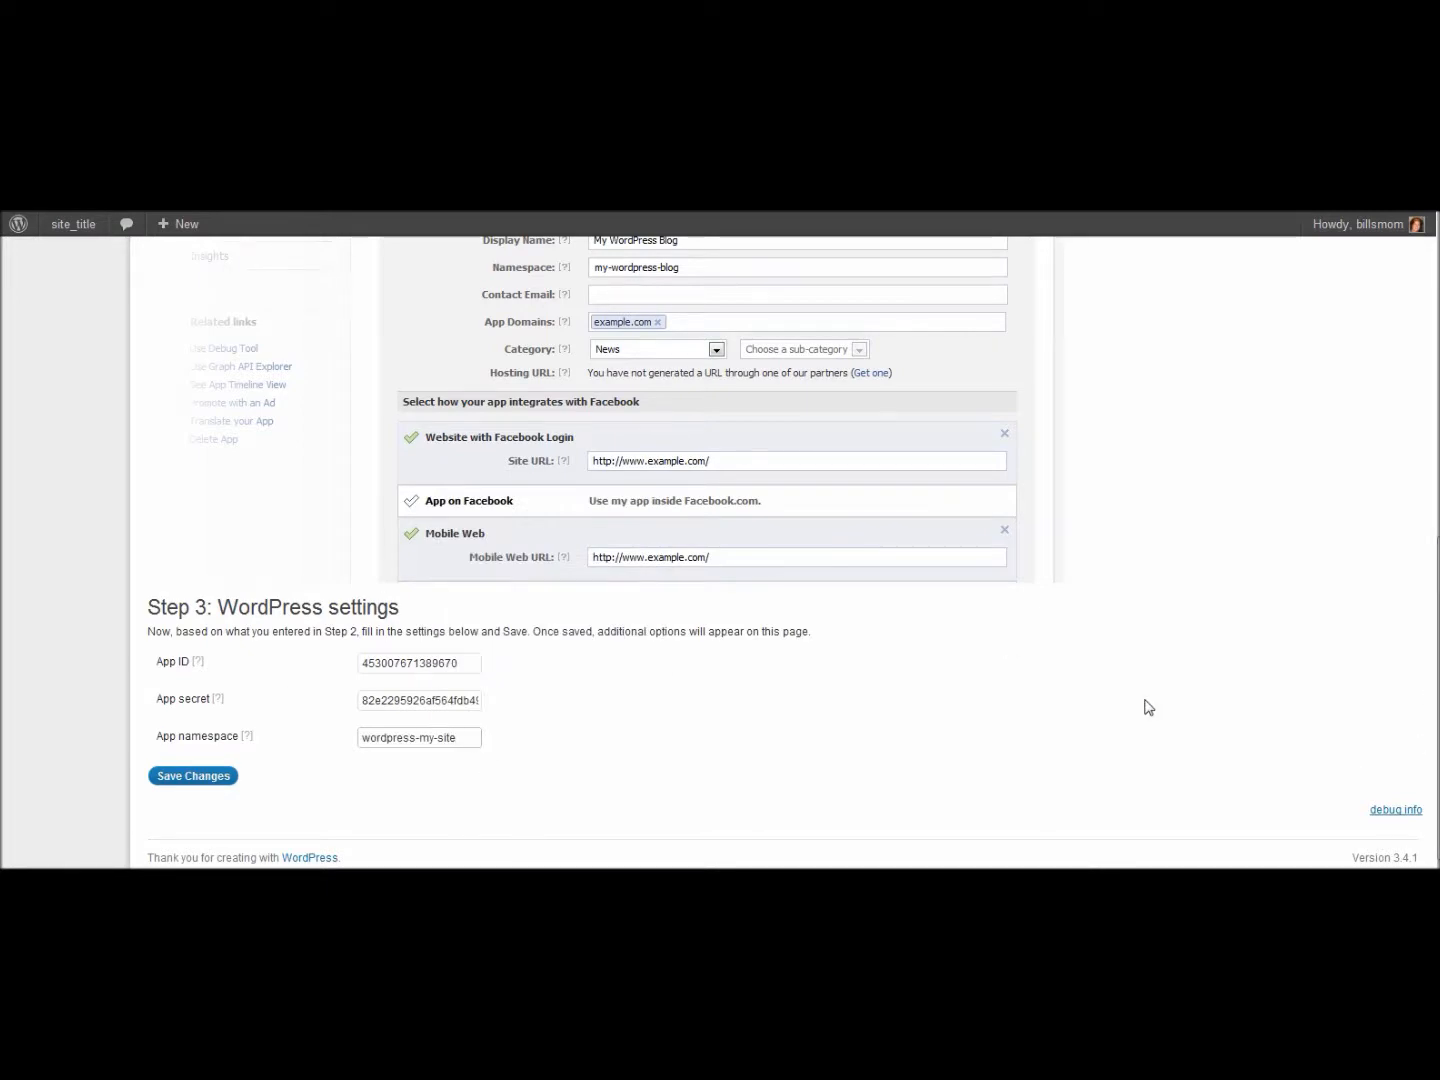
- Compare the plugin's sample app setup with the Facebook app's basic info and integration settings
scroll(1148, 707, up, 6)
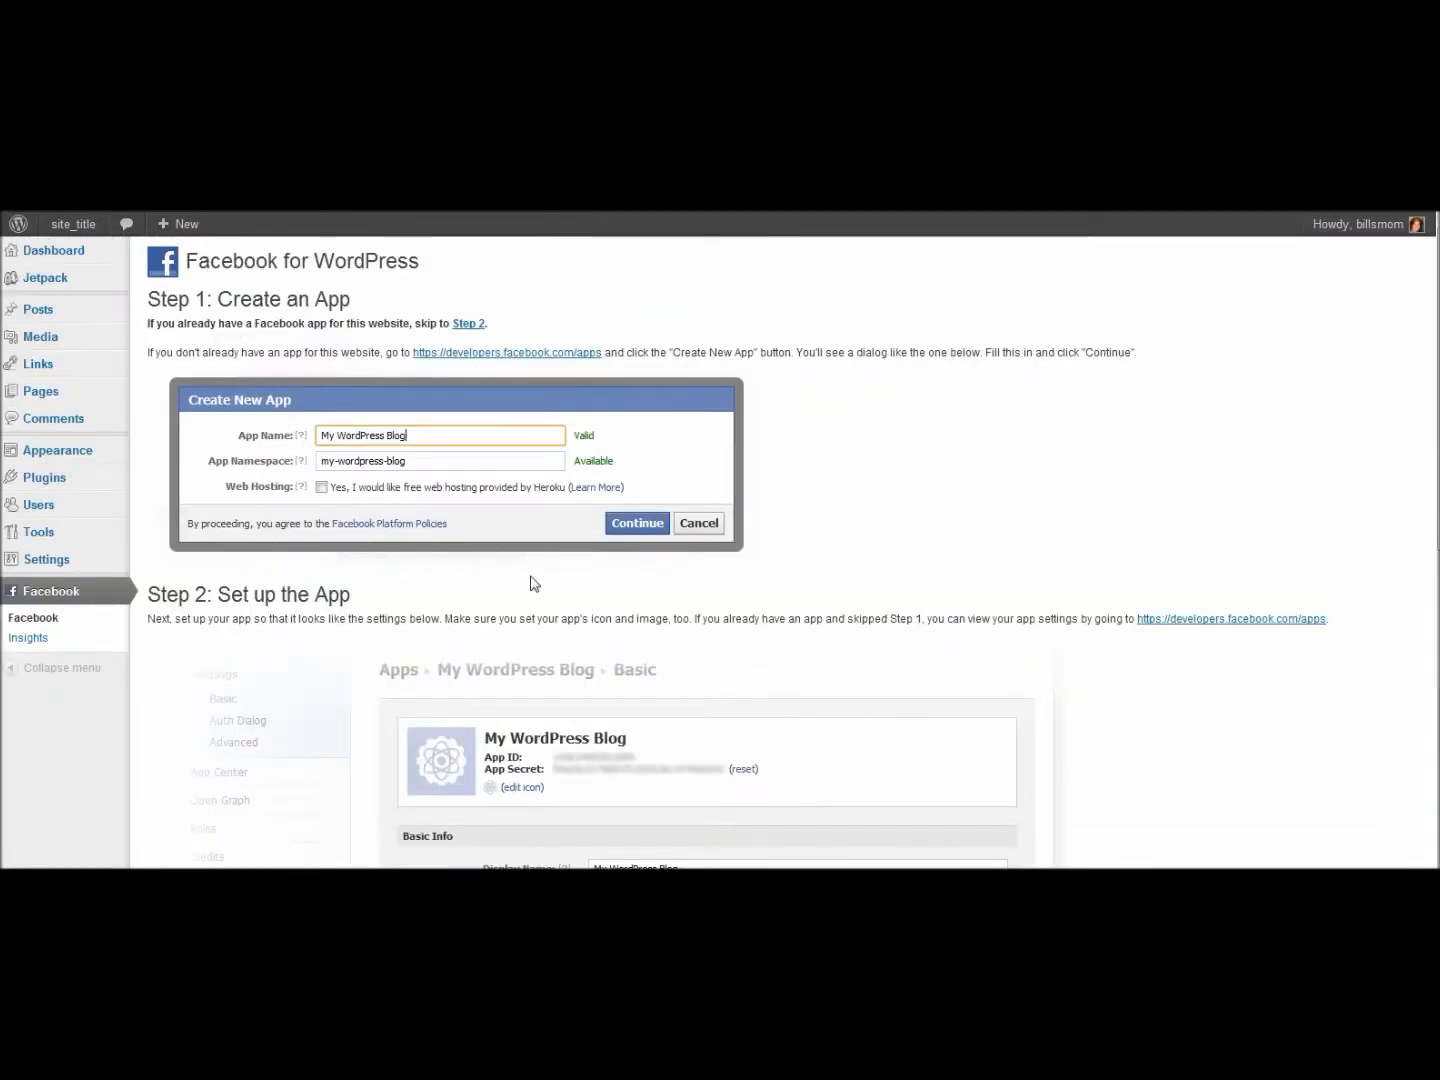
click(900, 200)
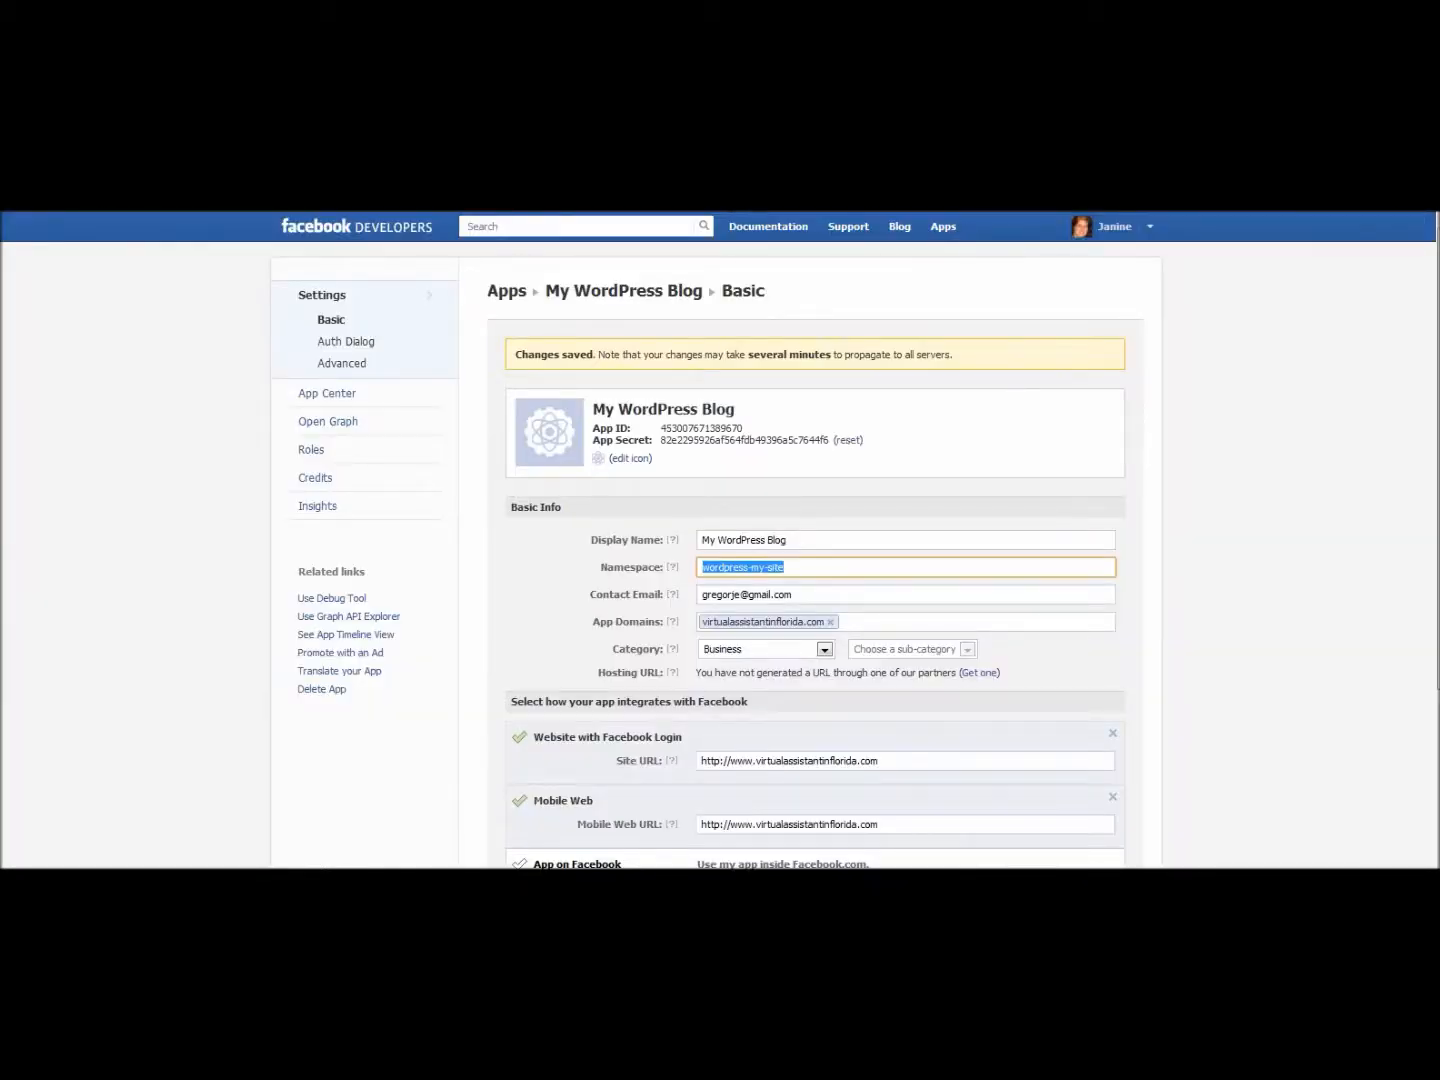
click(722, 202)
scroll(1071, 593, down, 2)
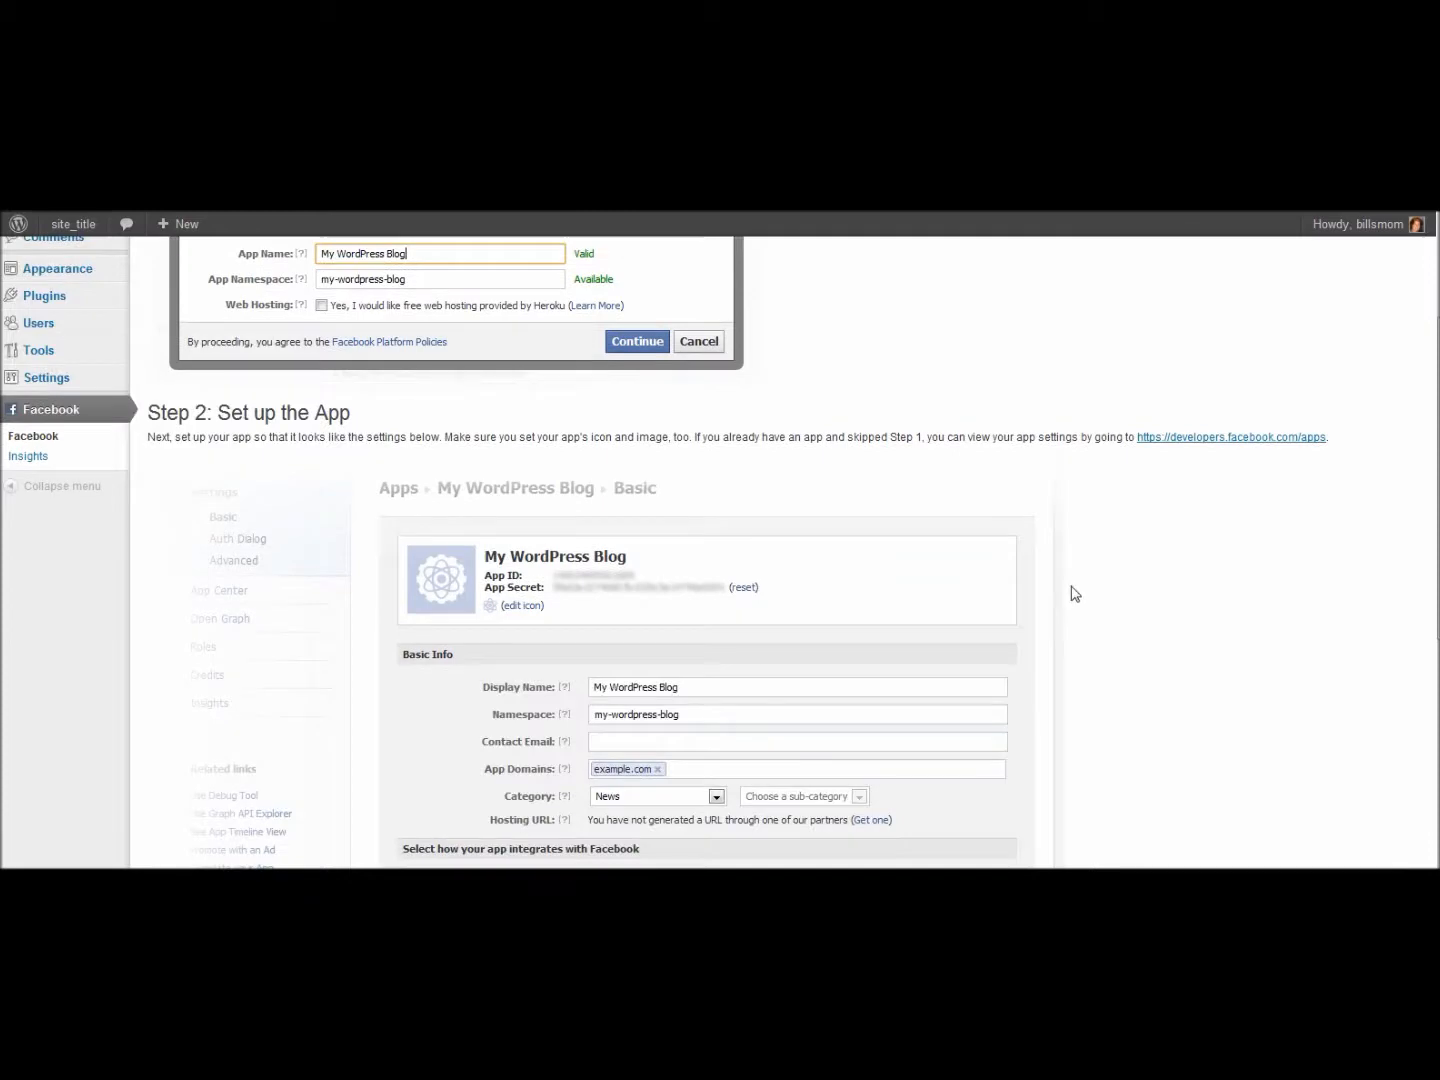
scroll(1093, 569, down, 1)
scroll(1093, 569, down, 2)
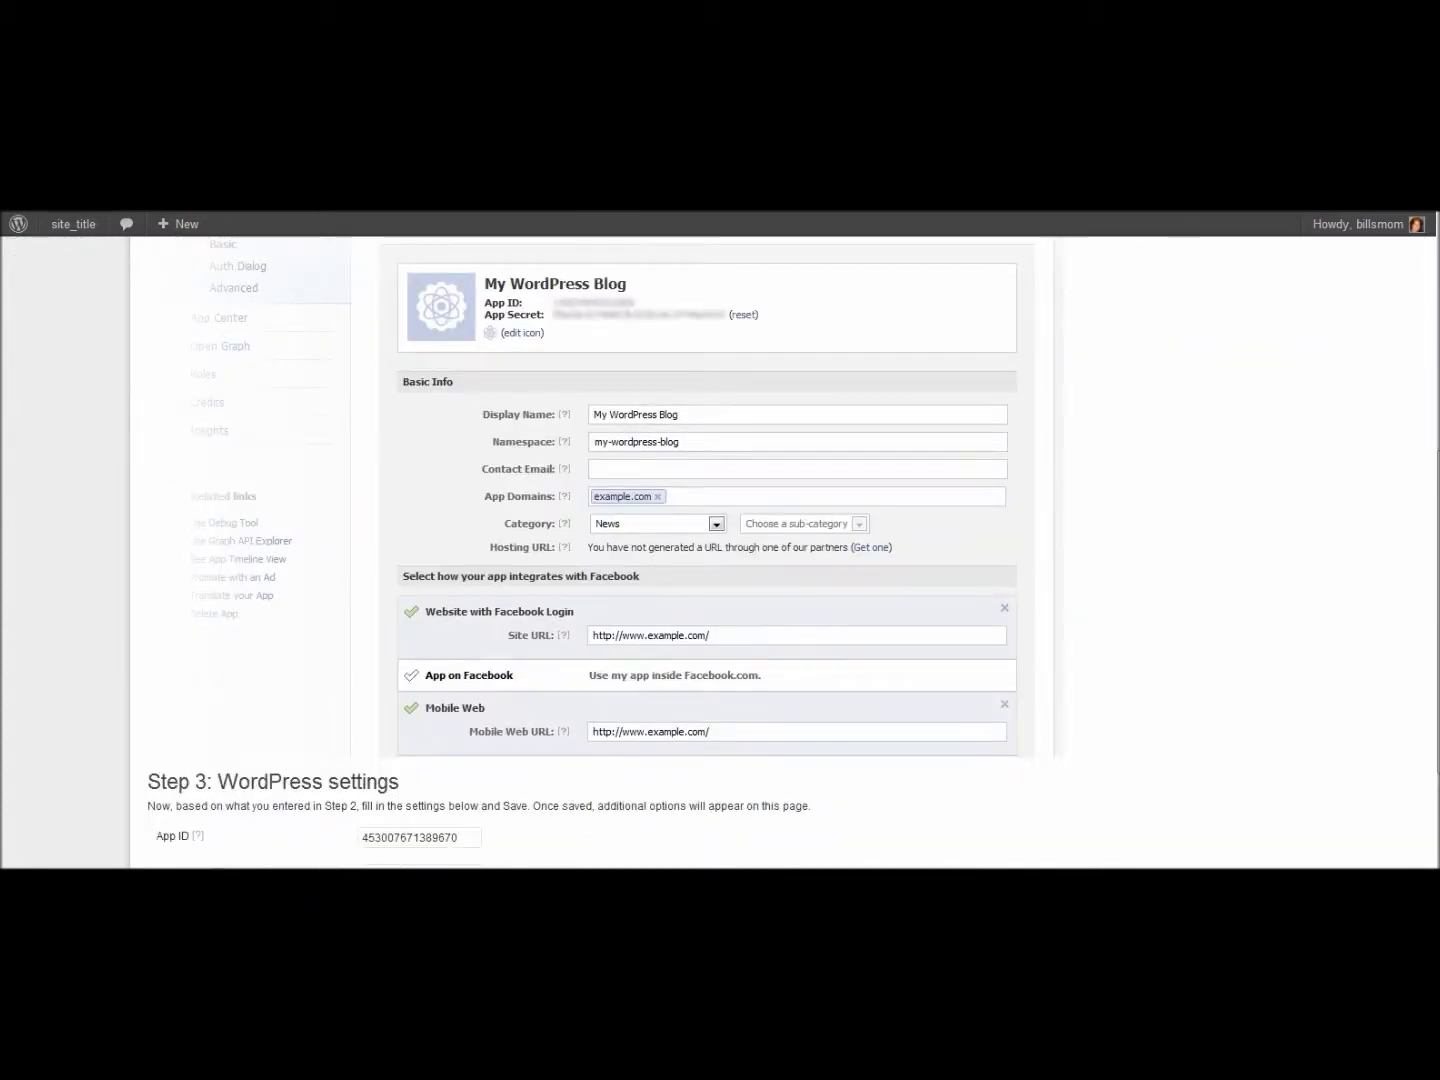
click(960, 202)
scroll(1342, 805, down, 3)
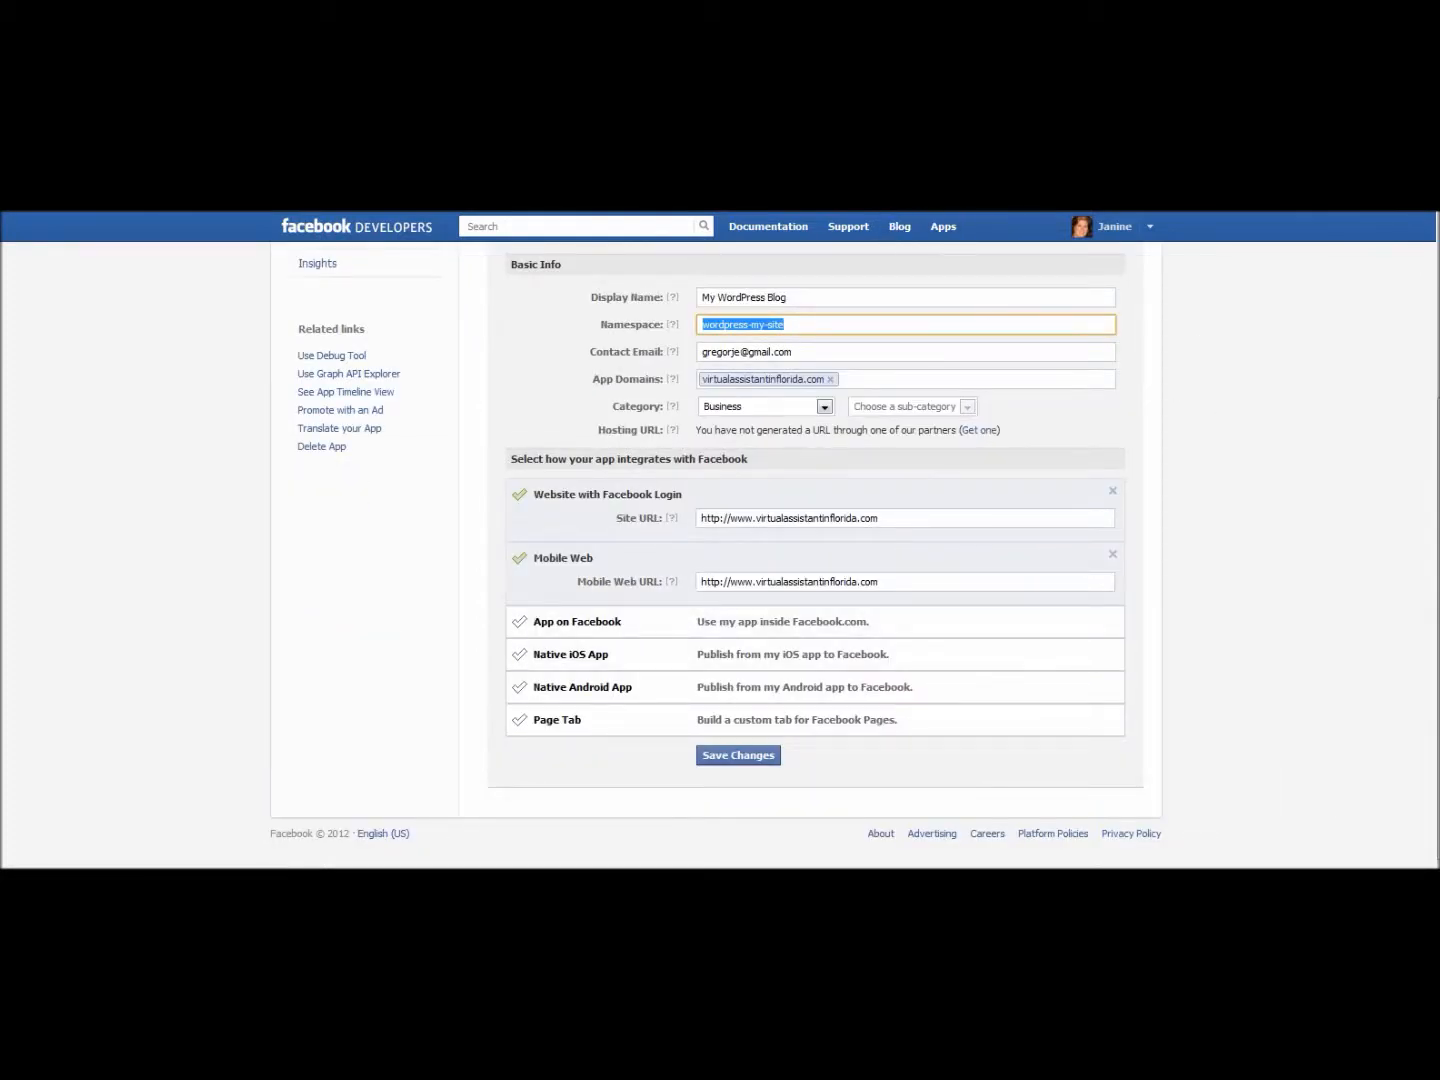
- Return to the plugin's WordPress settings and save the entered app credentials
click(620, 204)
scroll(736, 686, down, 3)
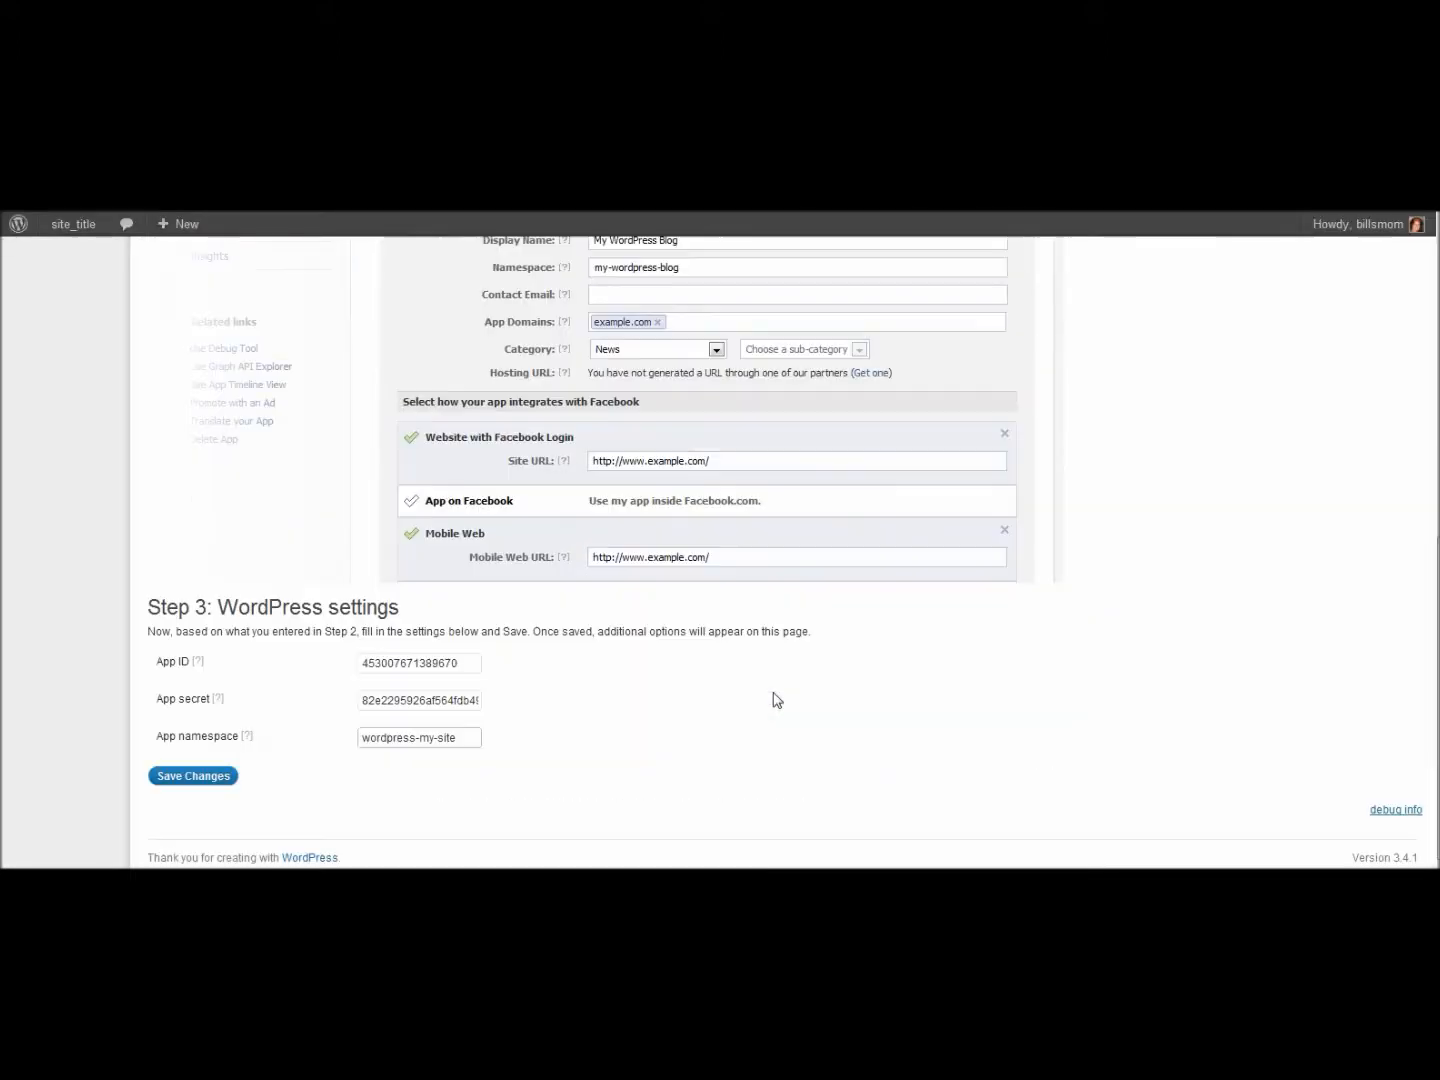
click(196, 778)
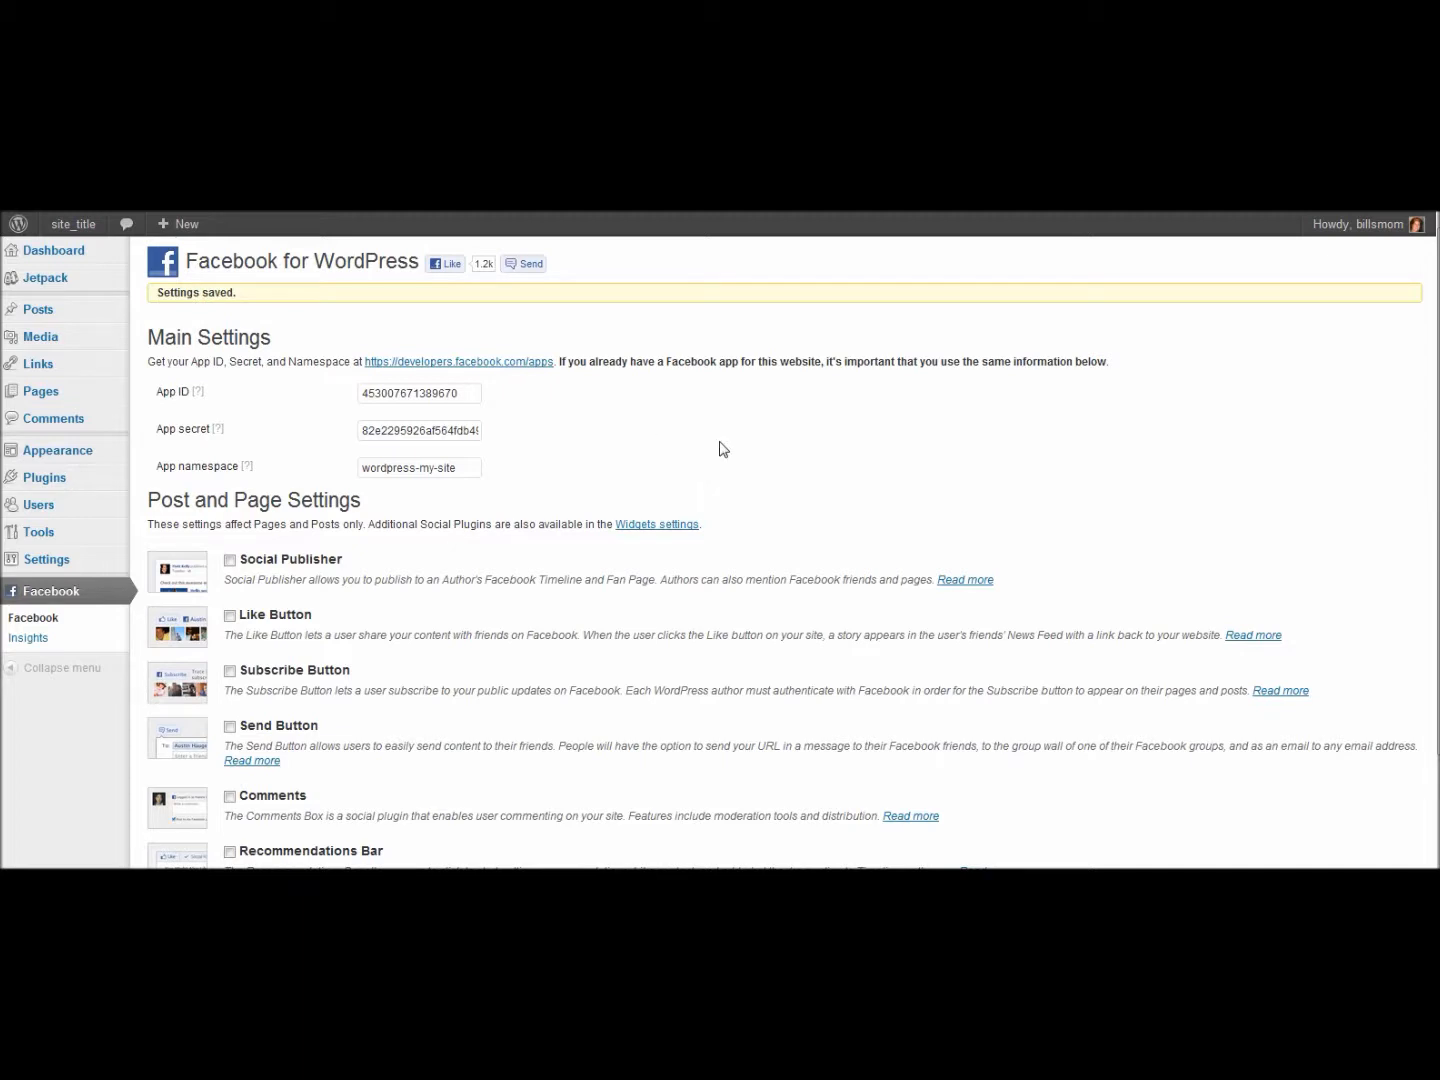
- Enable the Like Button and the Subscribe Button in the plugin's Post and Page Settings
scroll(720, 450, down, 2)
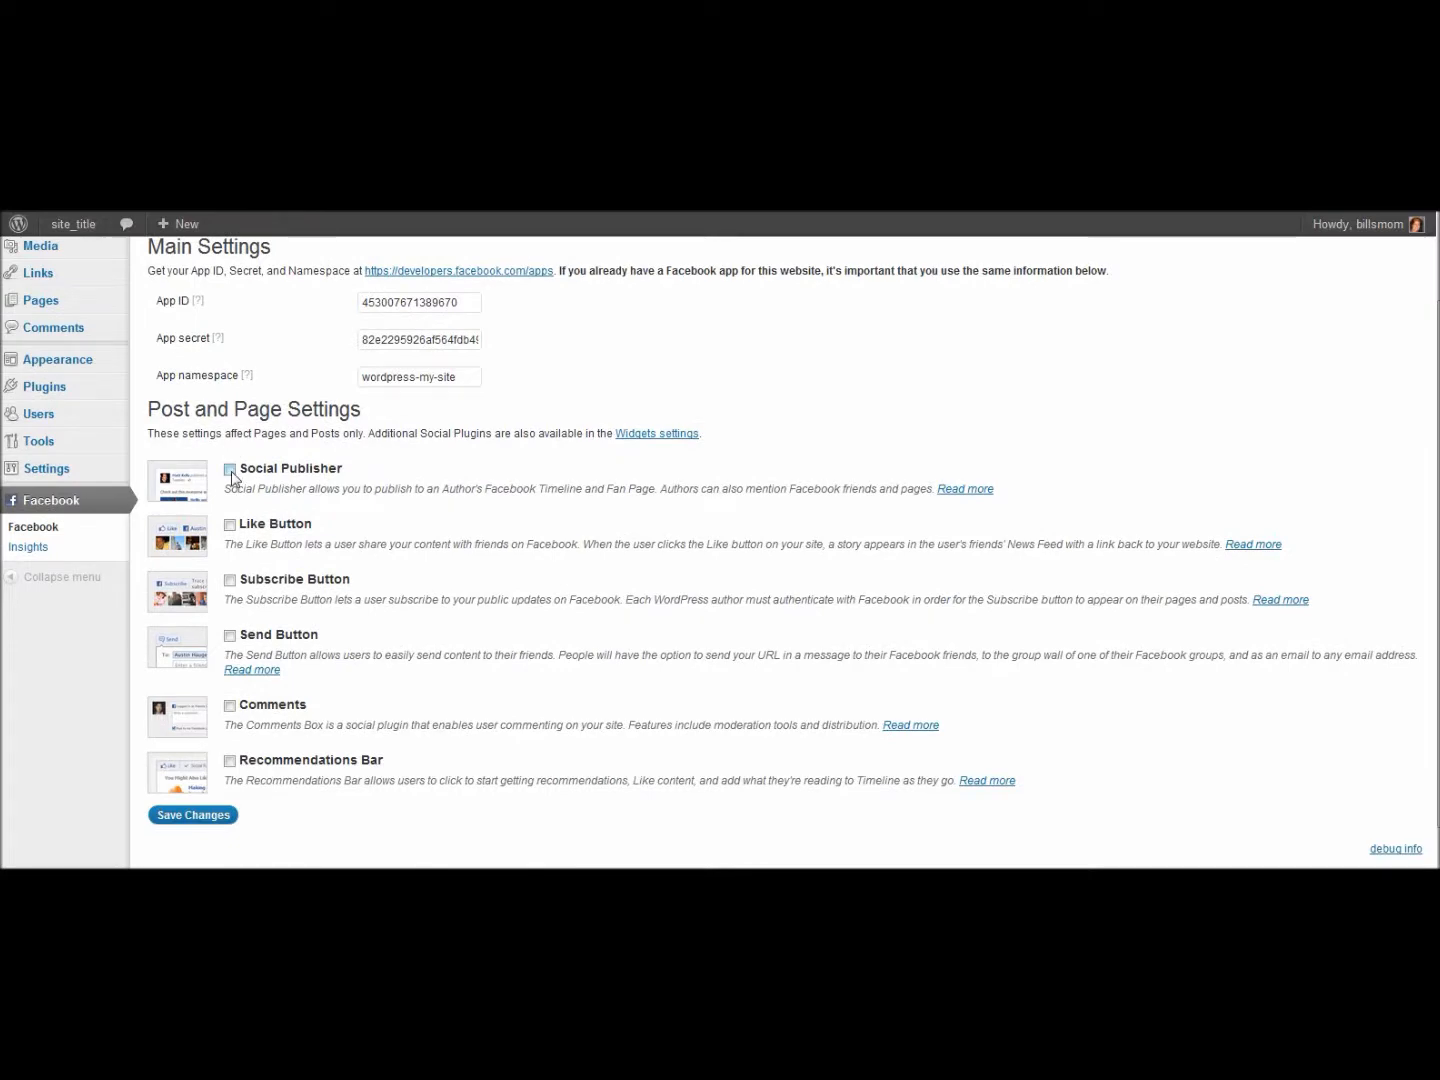
click(229, 524)
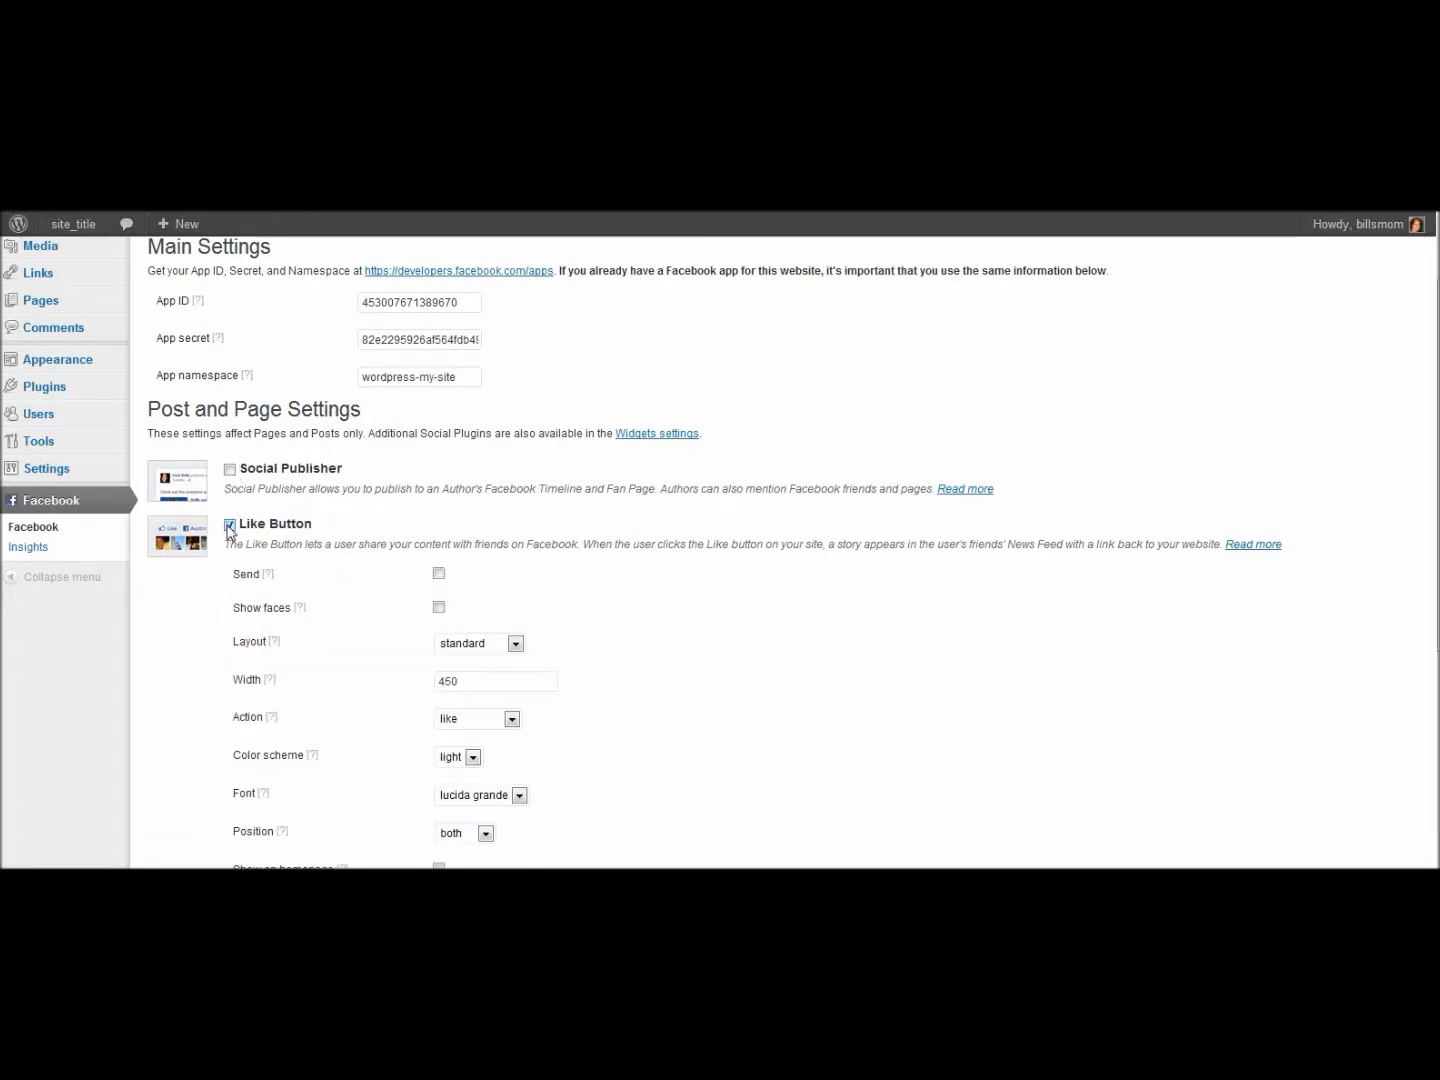
scroll(720, 620, down, 5)
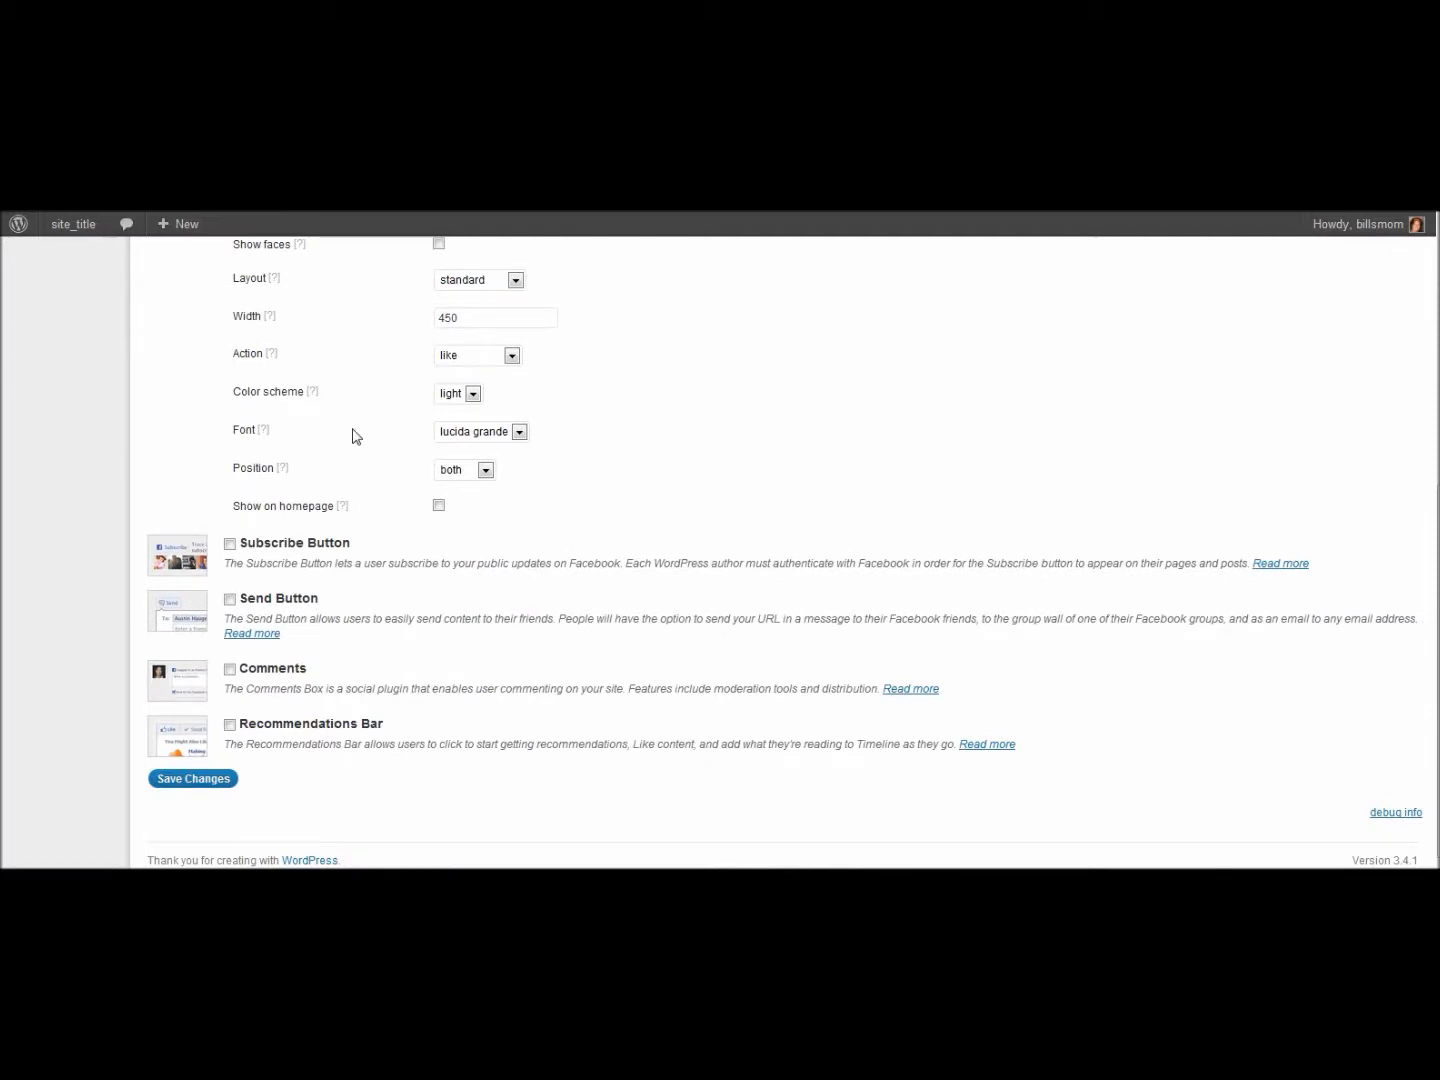
scroll(620, 466, up, 1)
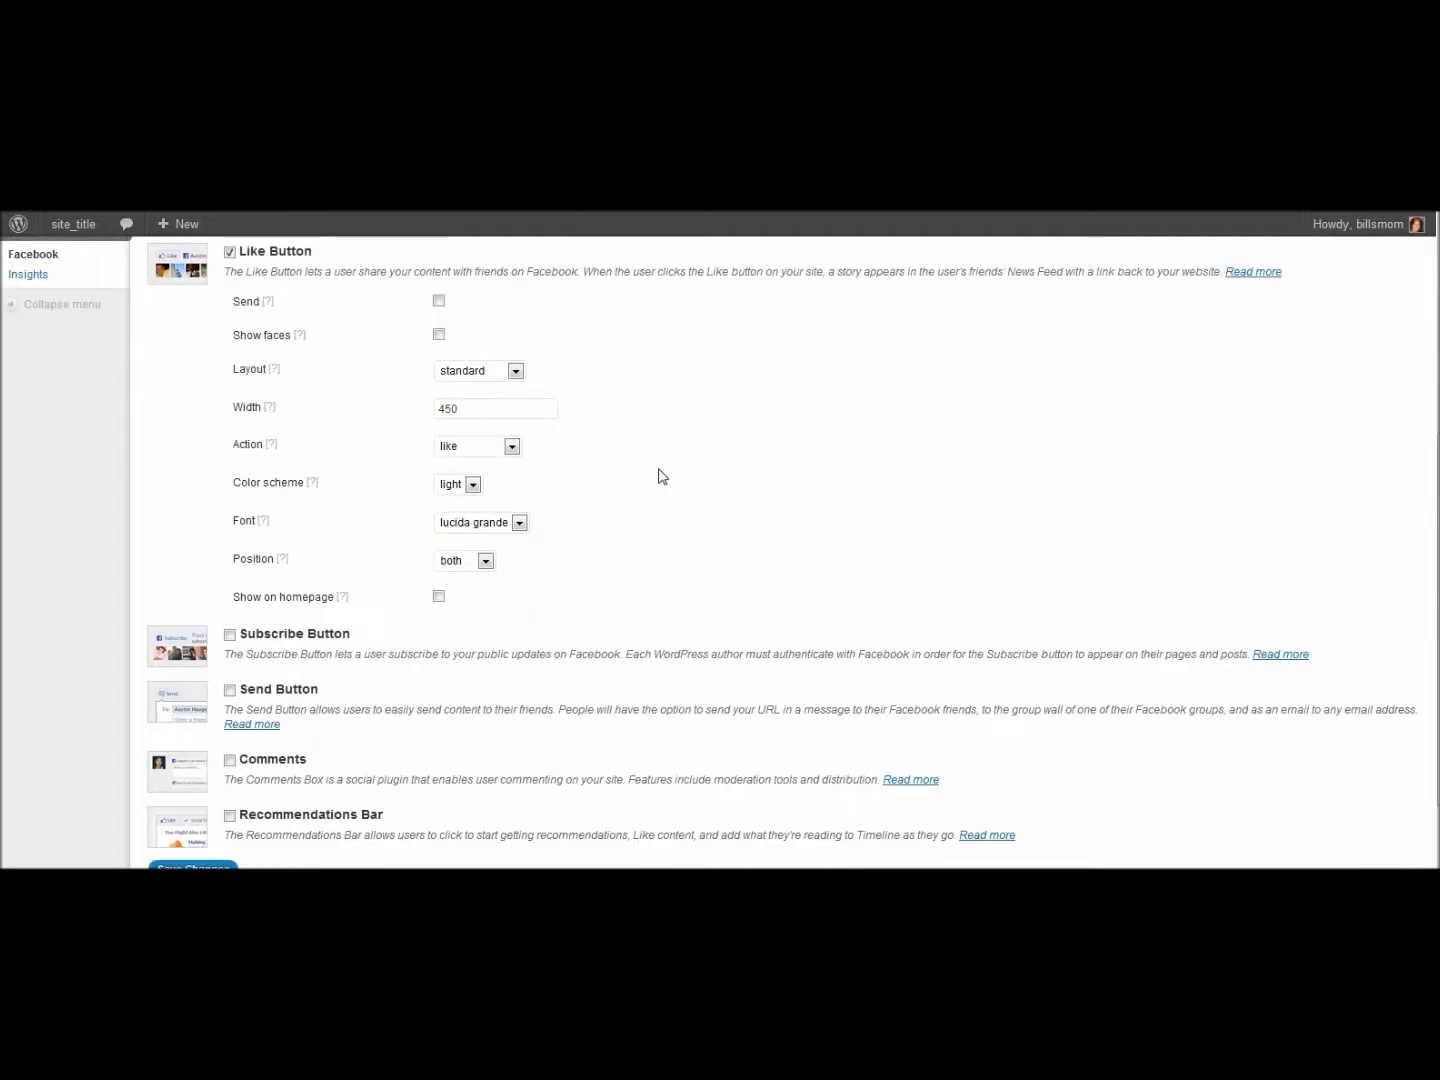
scroll(658, 475, down, 1)
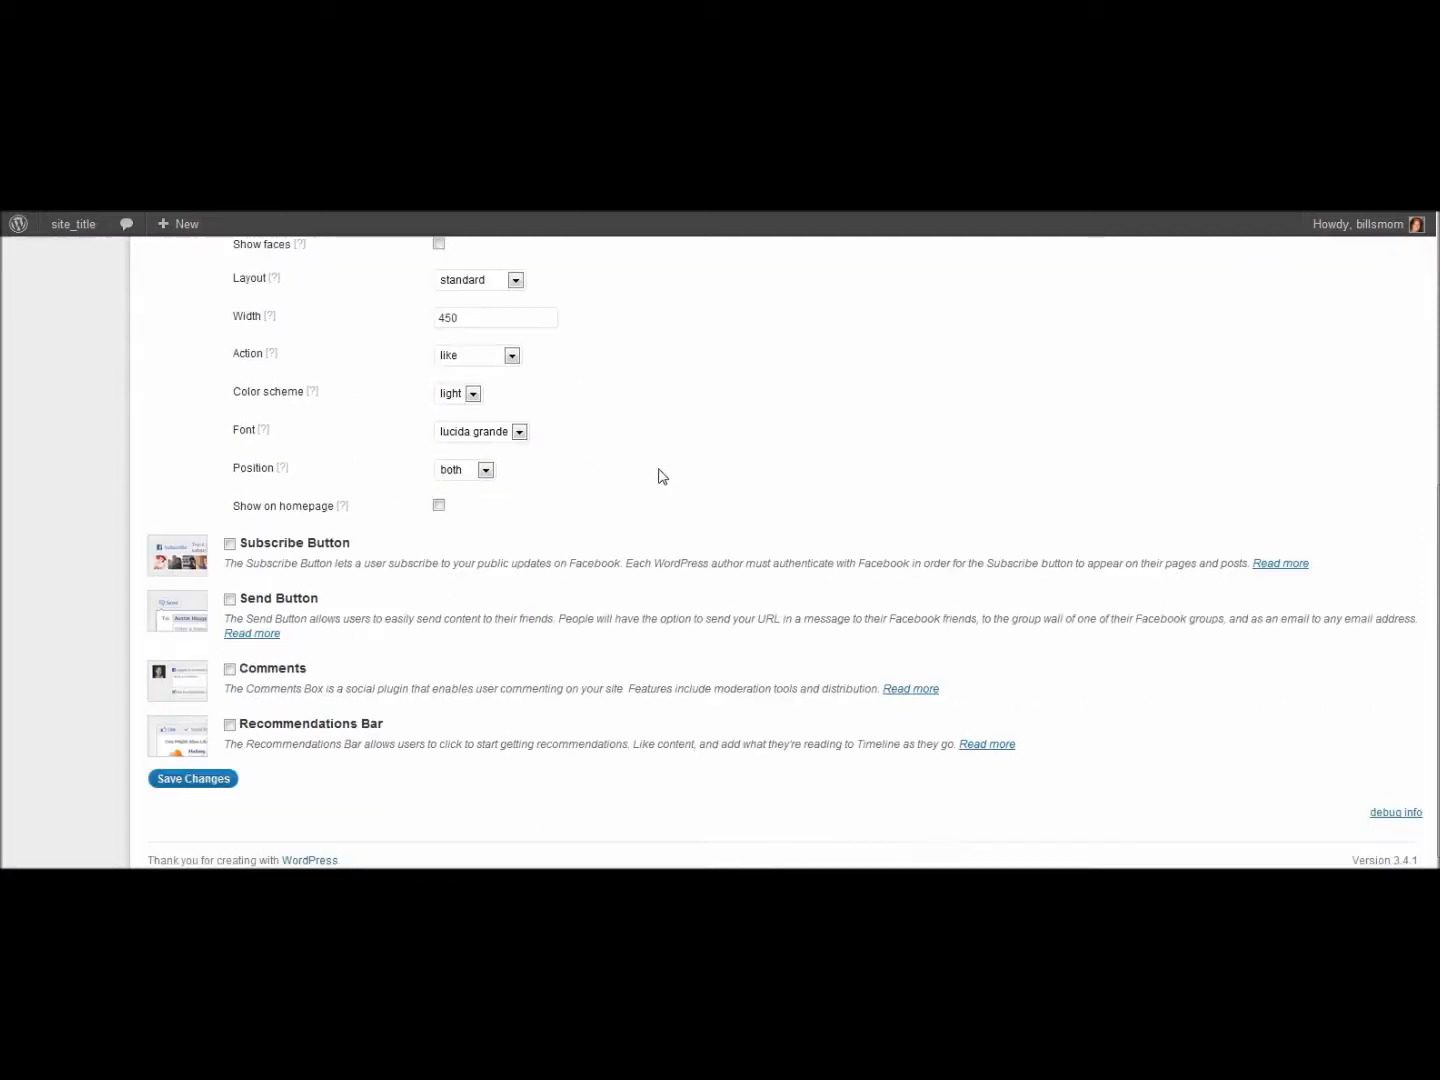
click(229, 543)
- Enable the Send Button and Comments for posts and pages, and save the plugin settings
scroll(656, 611, down, 3)
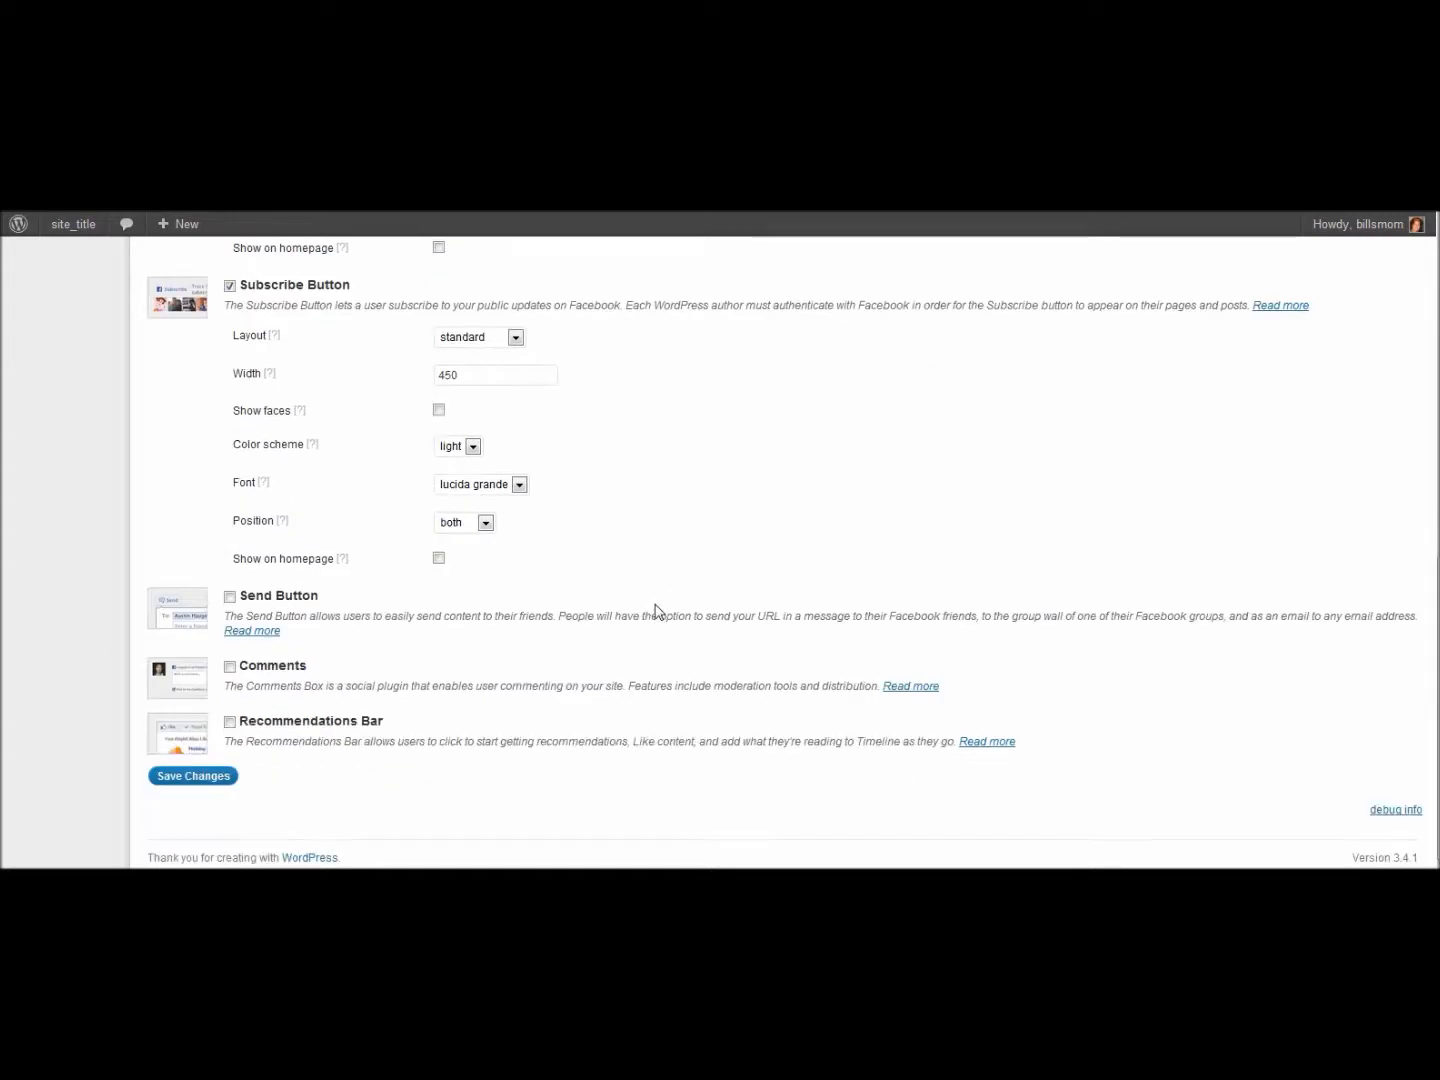
click(229, 597)
scroll(678, 582, down, 2)
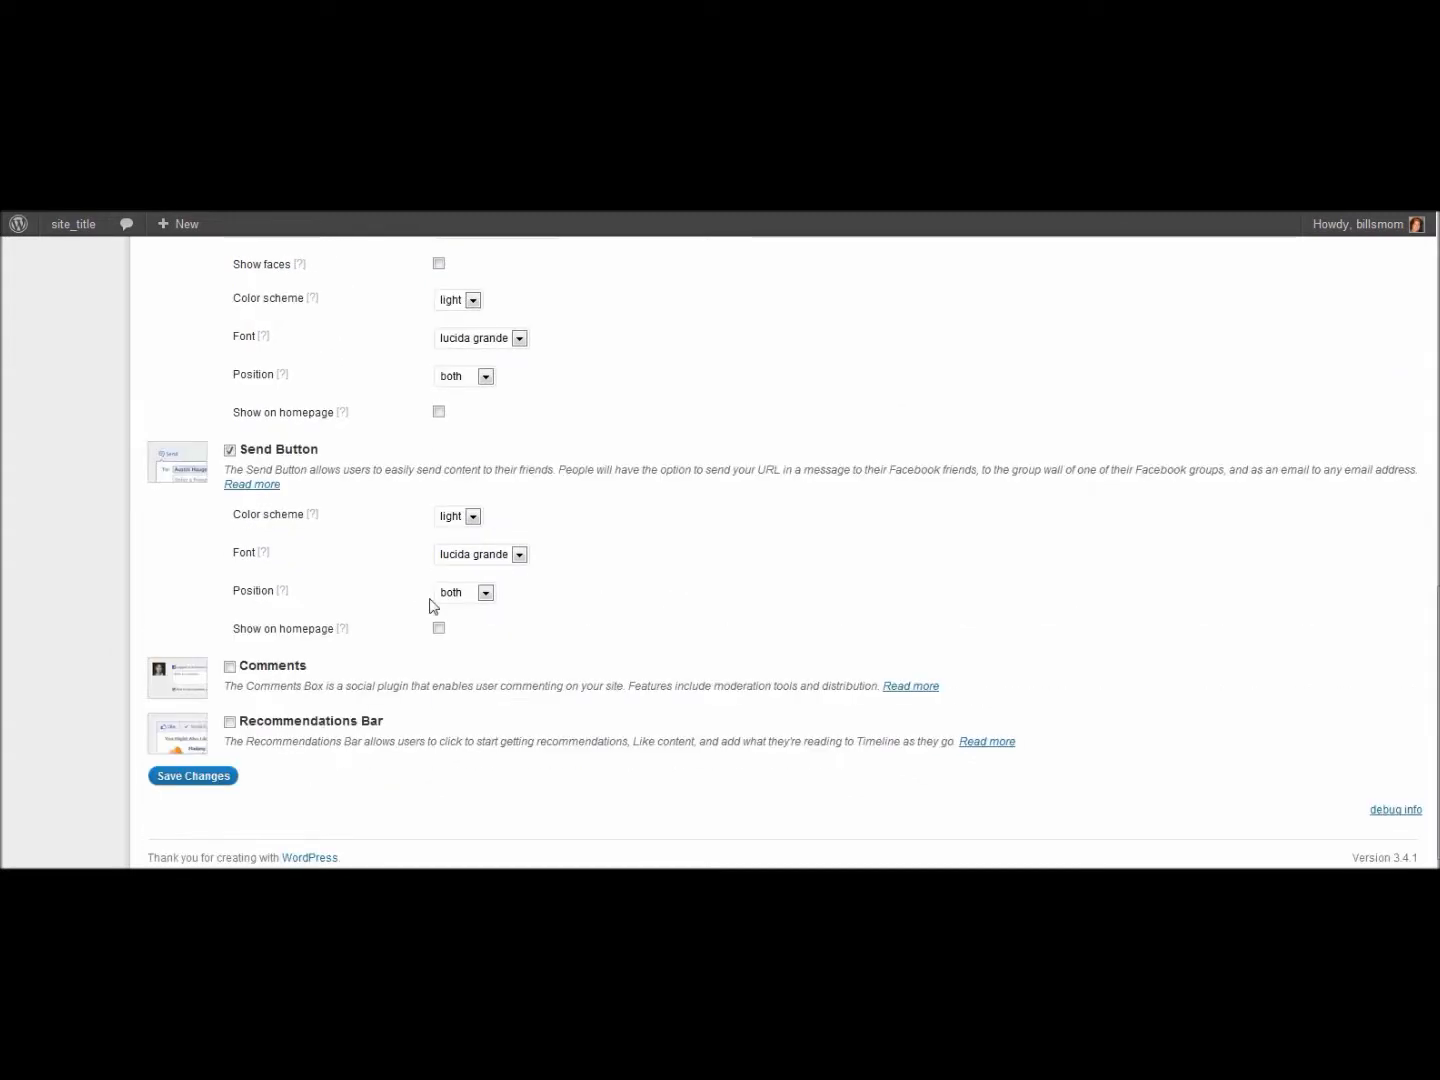
click(230, 667)
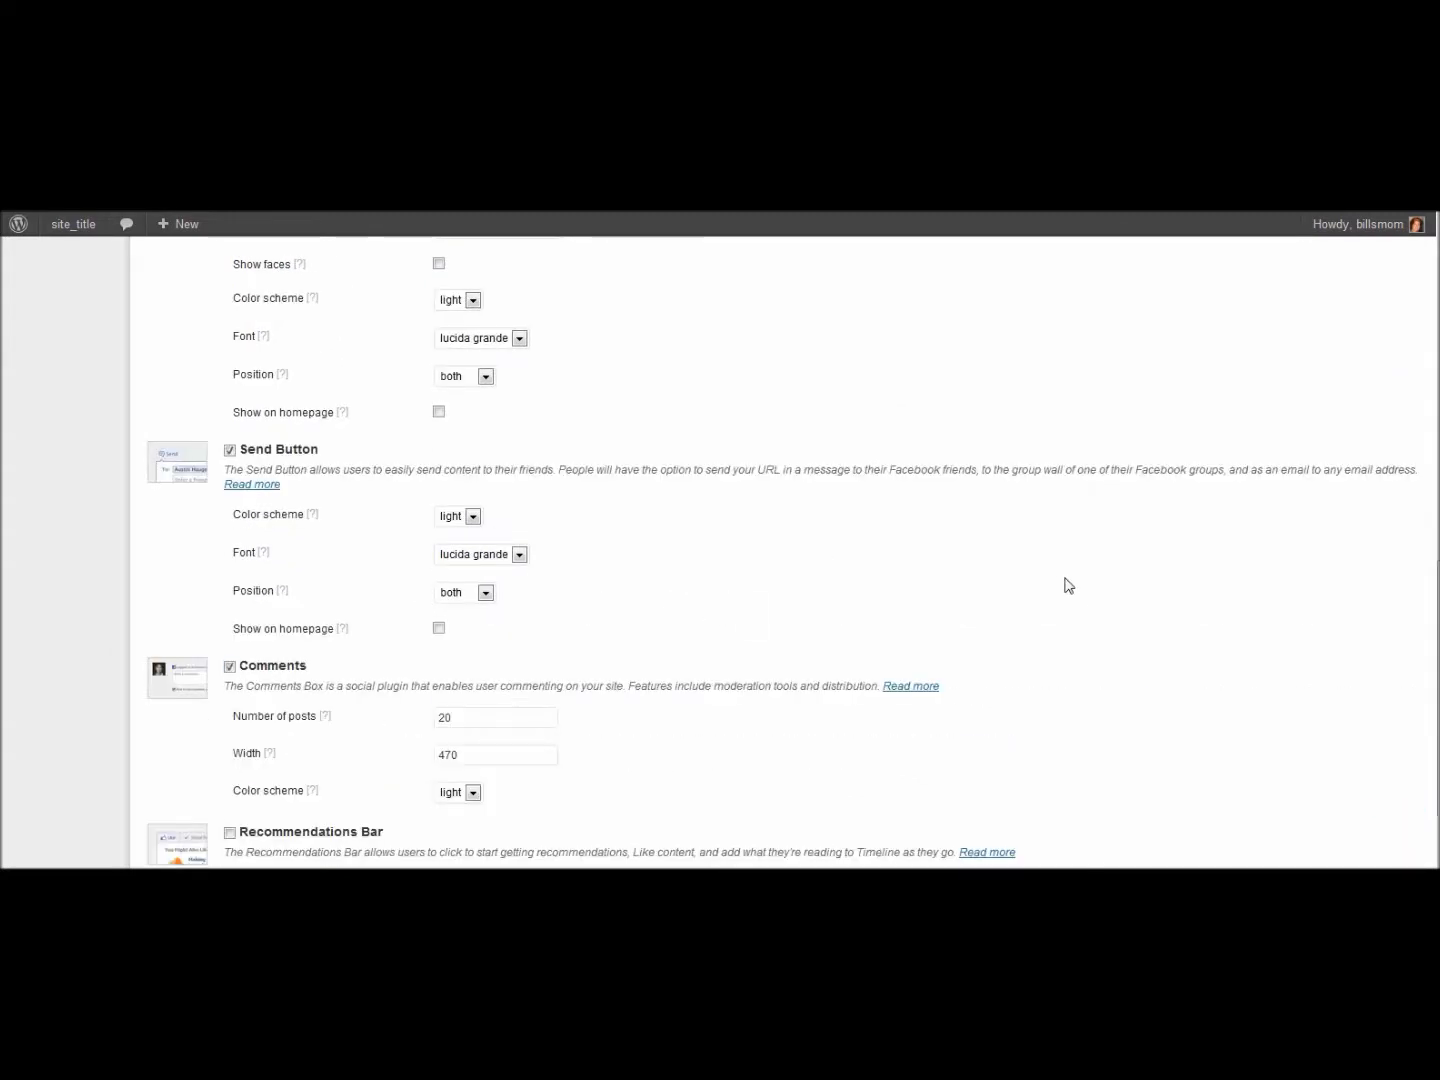
scroll(1067, 585, down, 1)
click(204, 800)
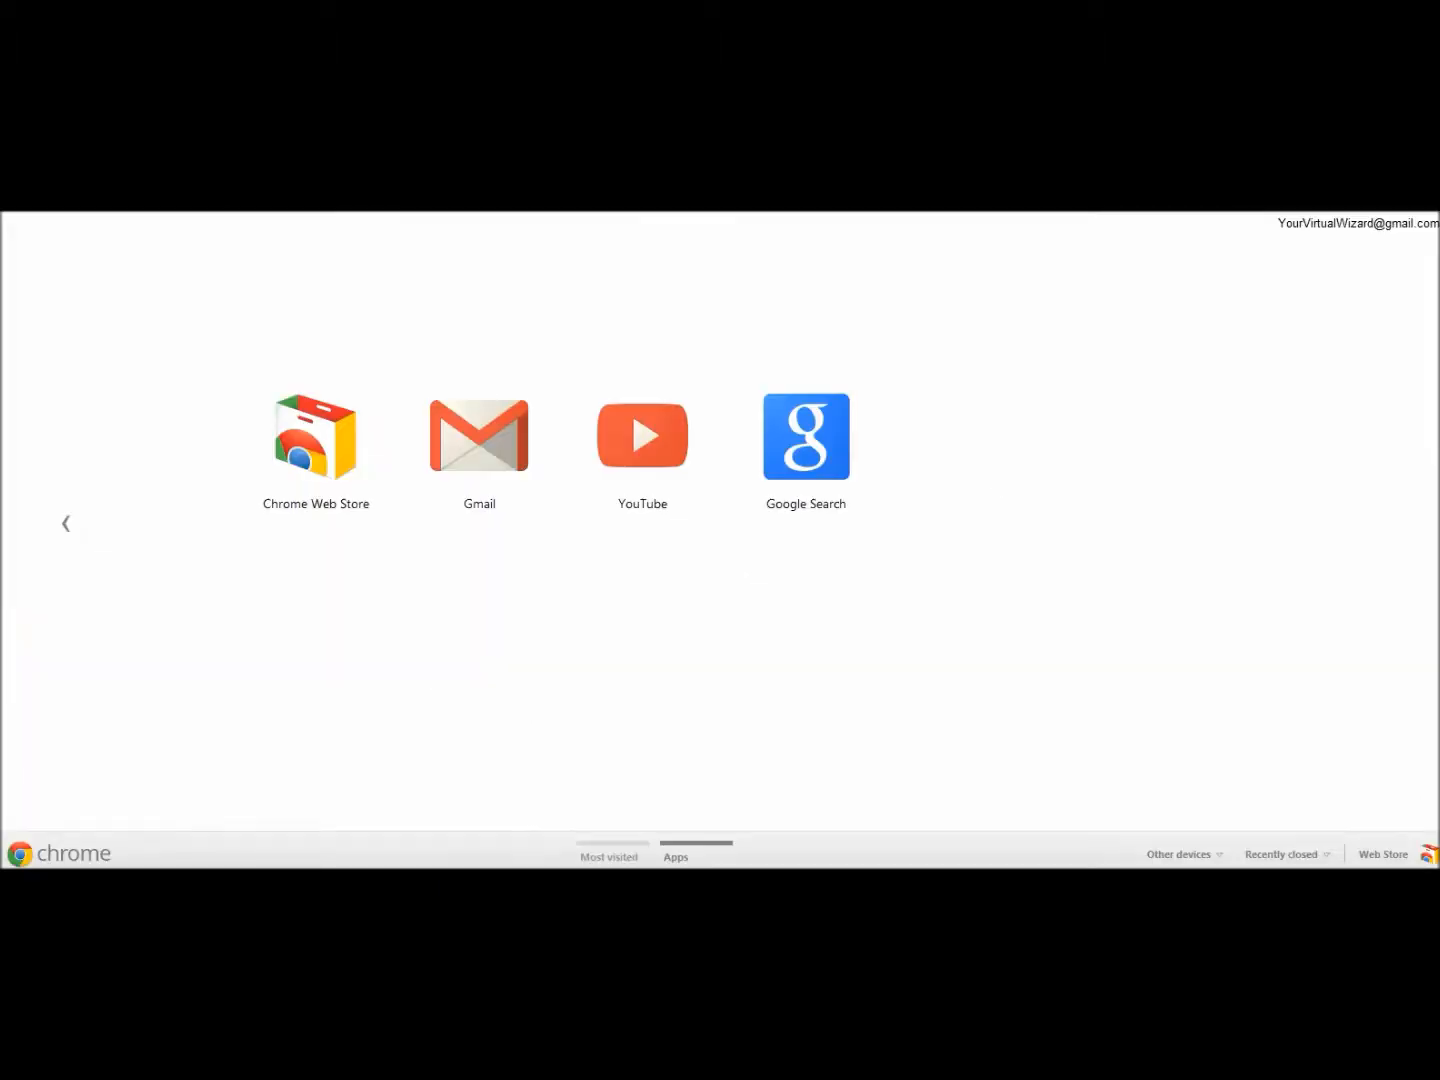
text(w)
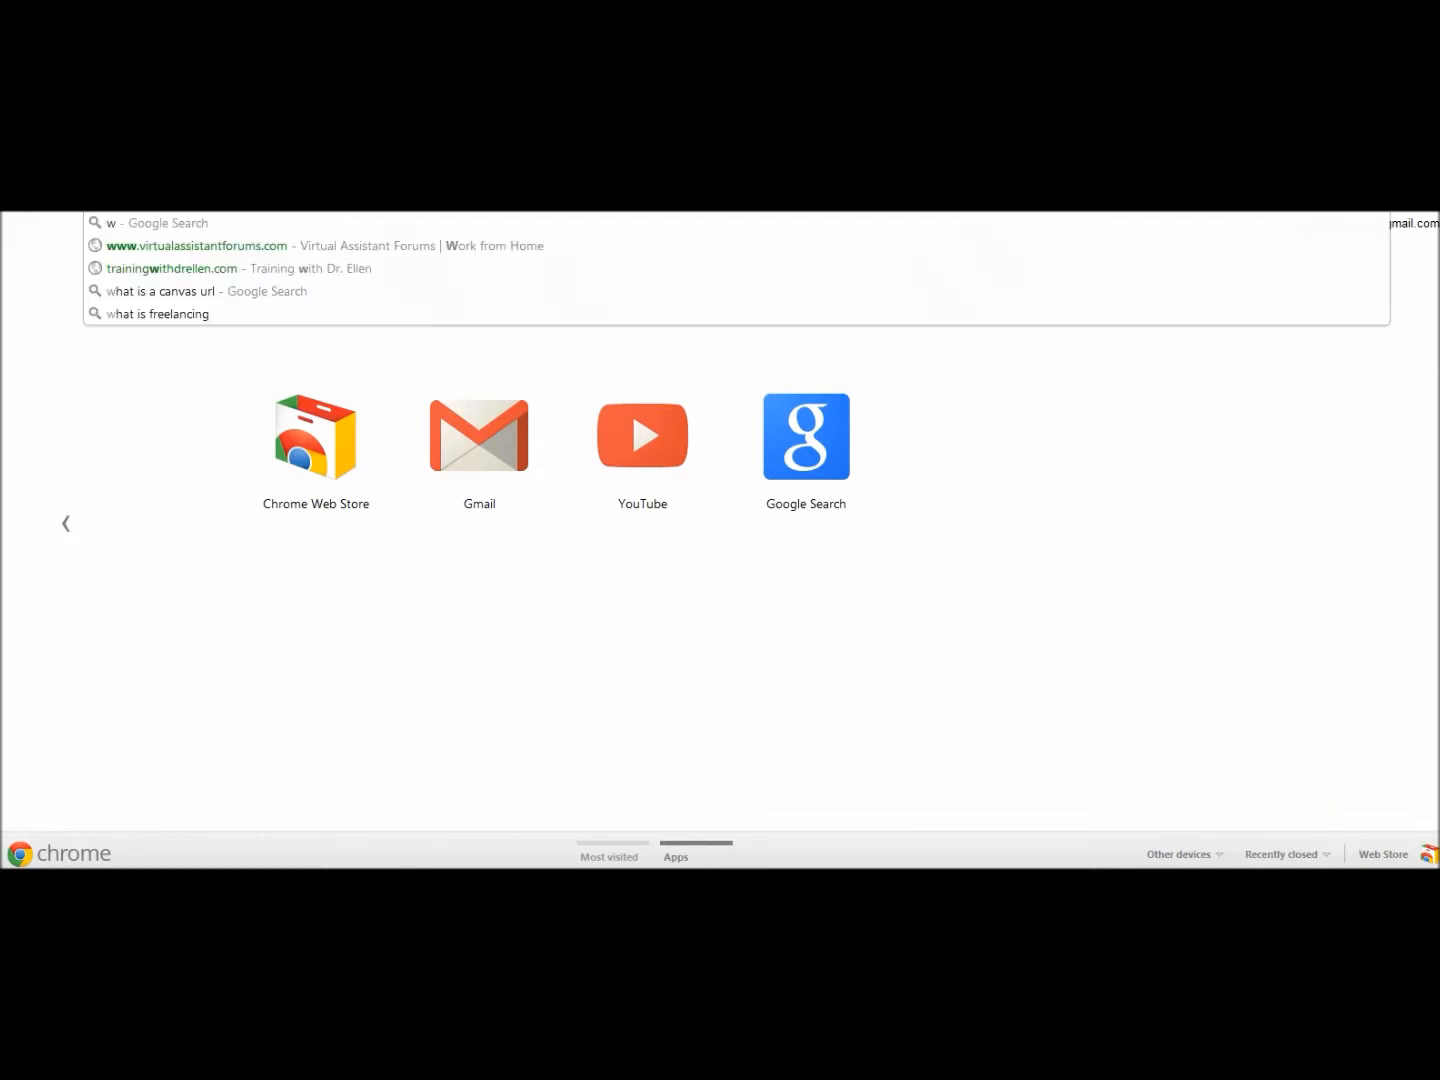
text(ww.virtua)
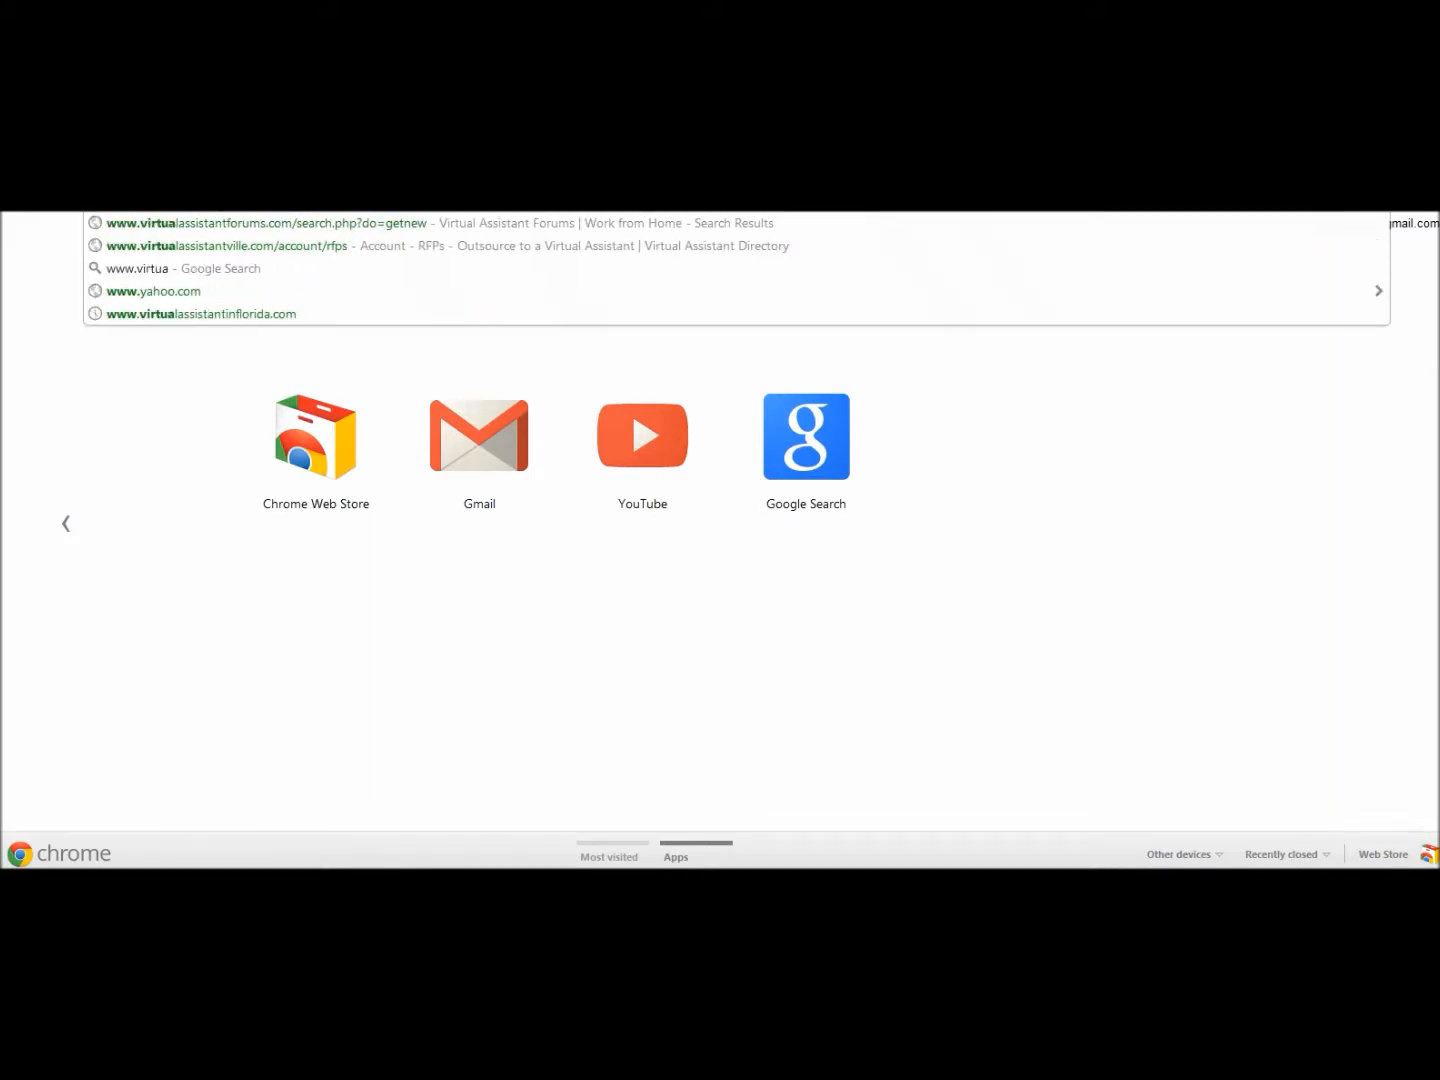
text(l)
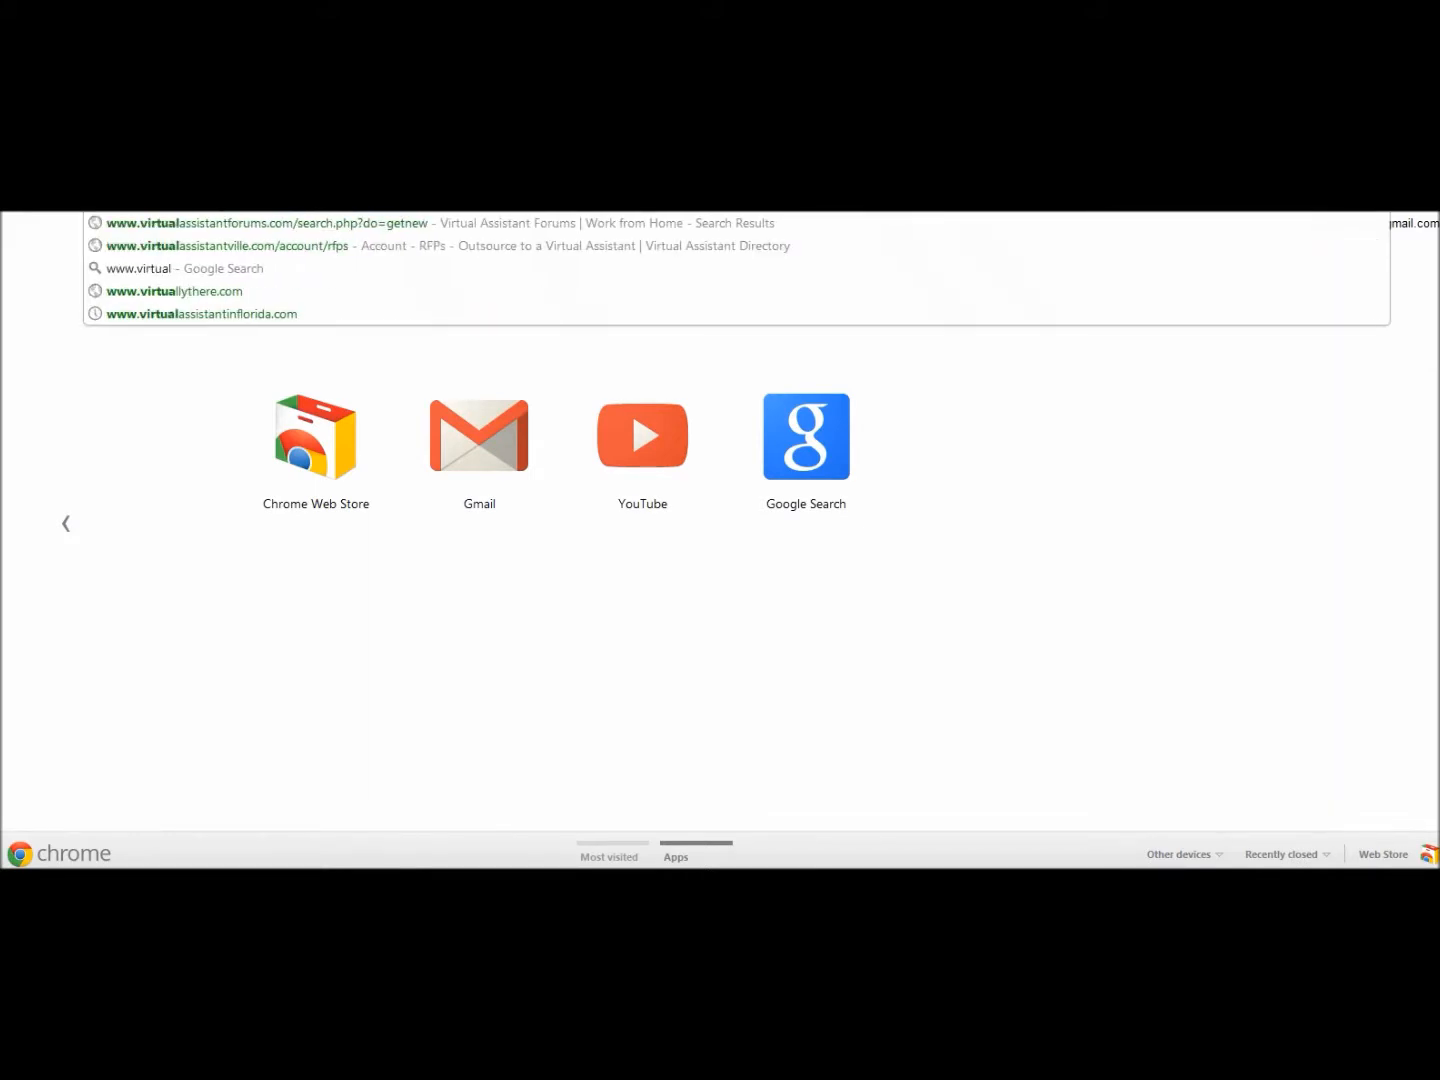
text(assista)
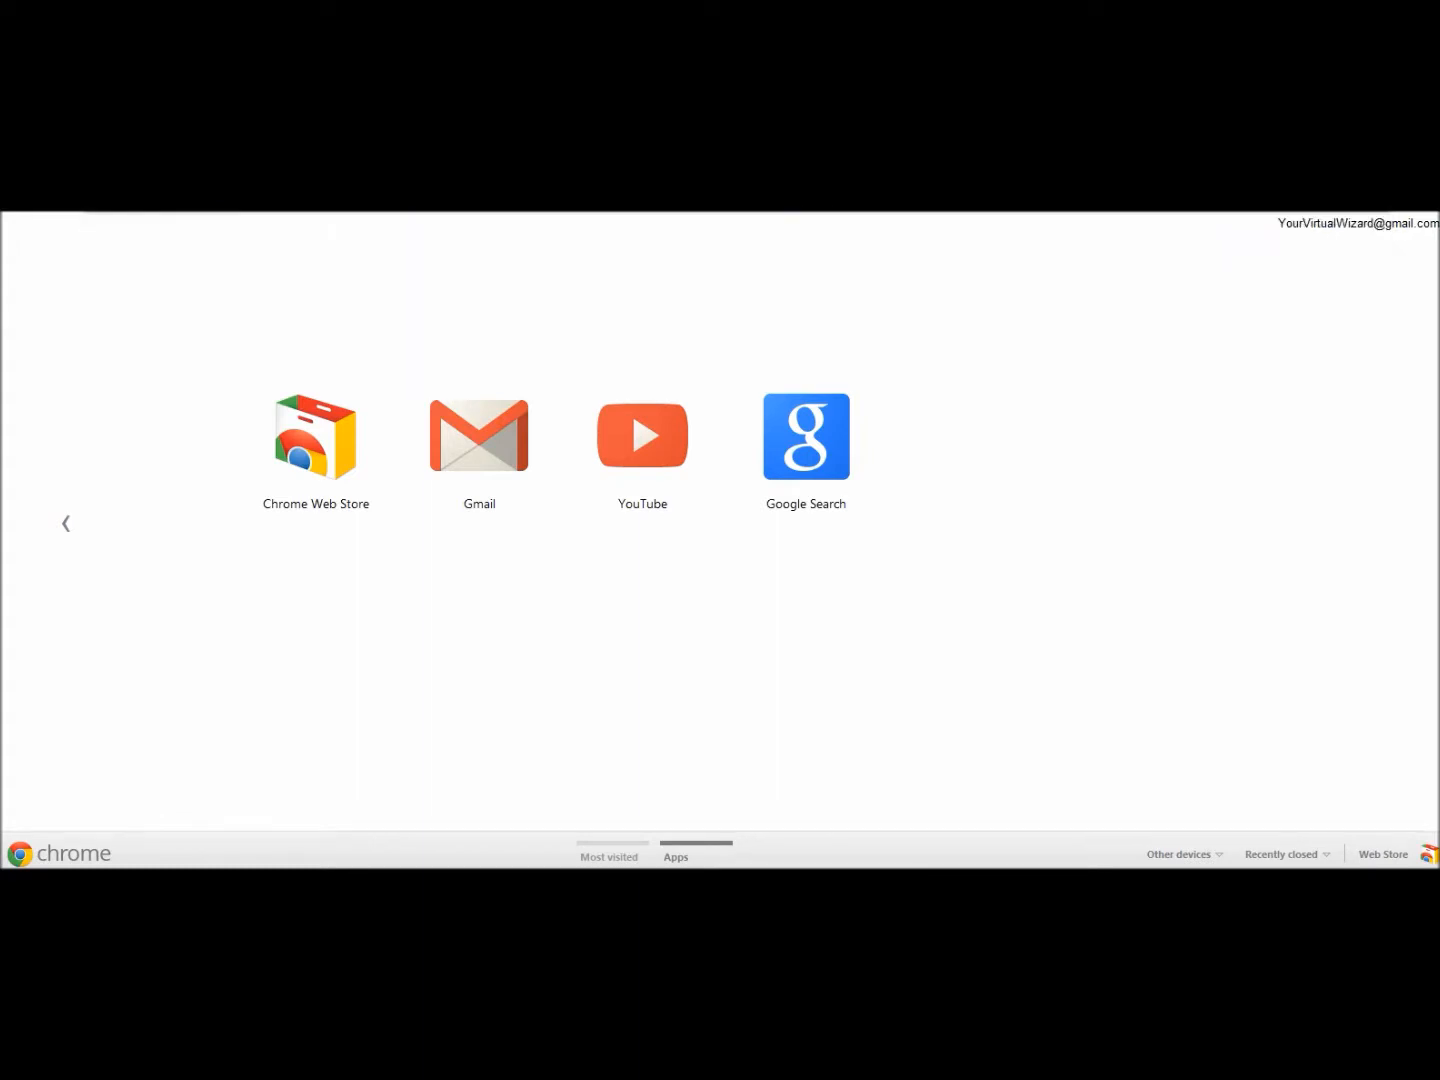
text(ntinfl)
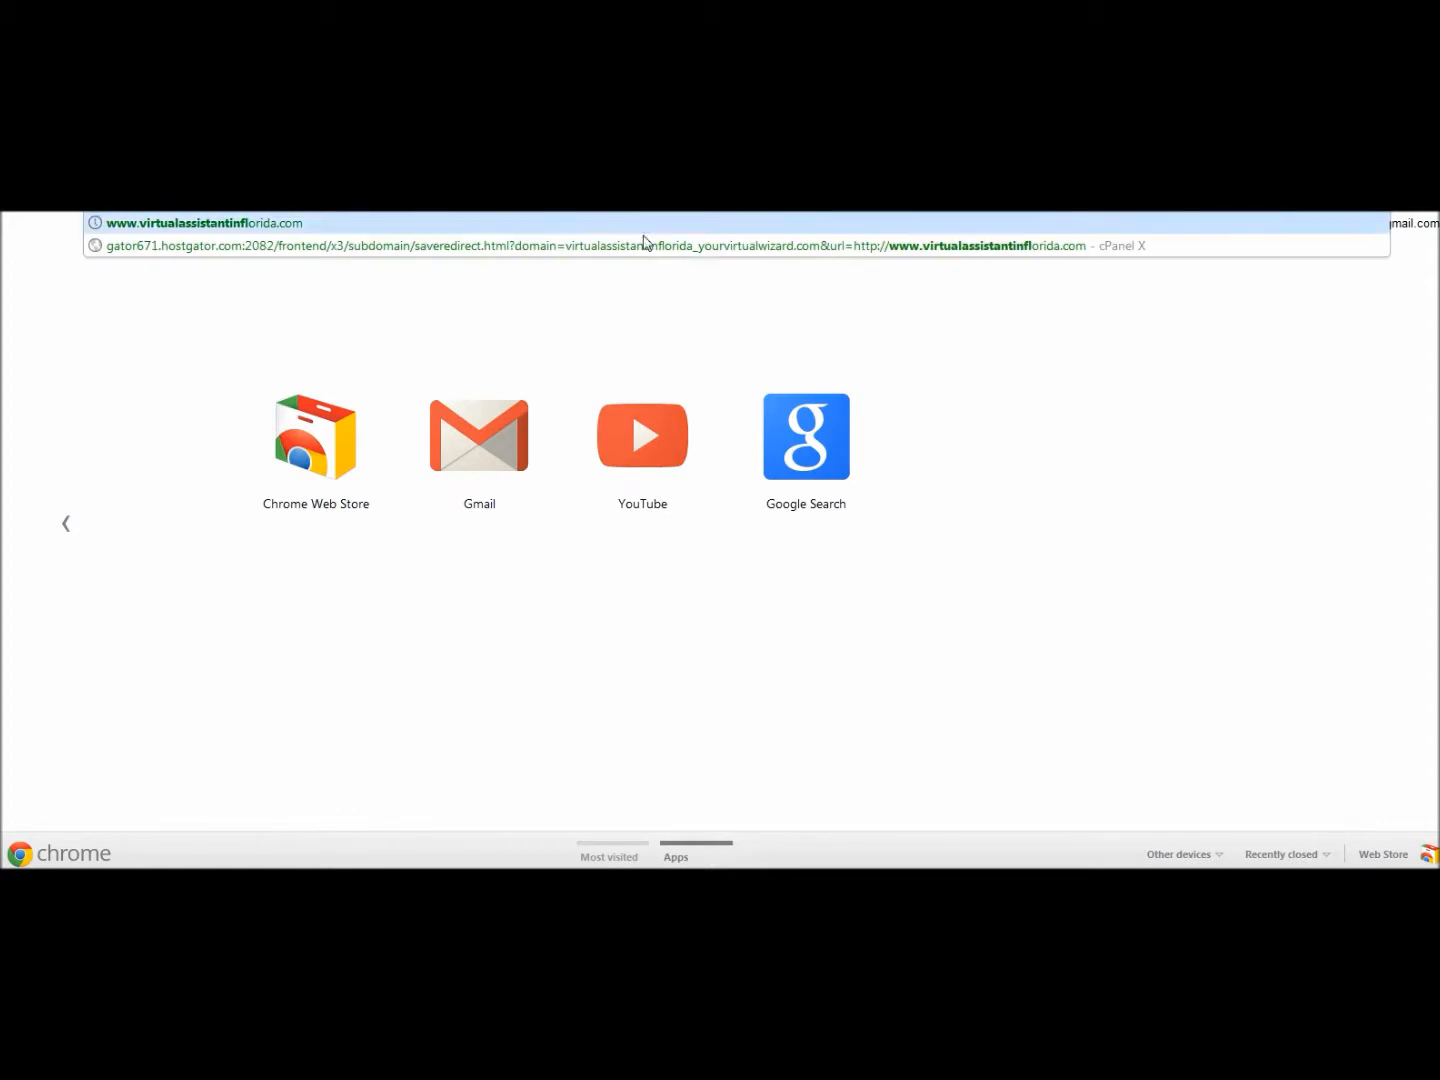
click(588, 224)
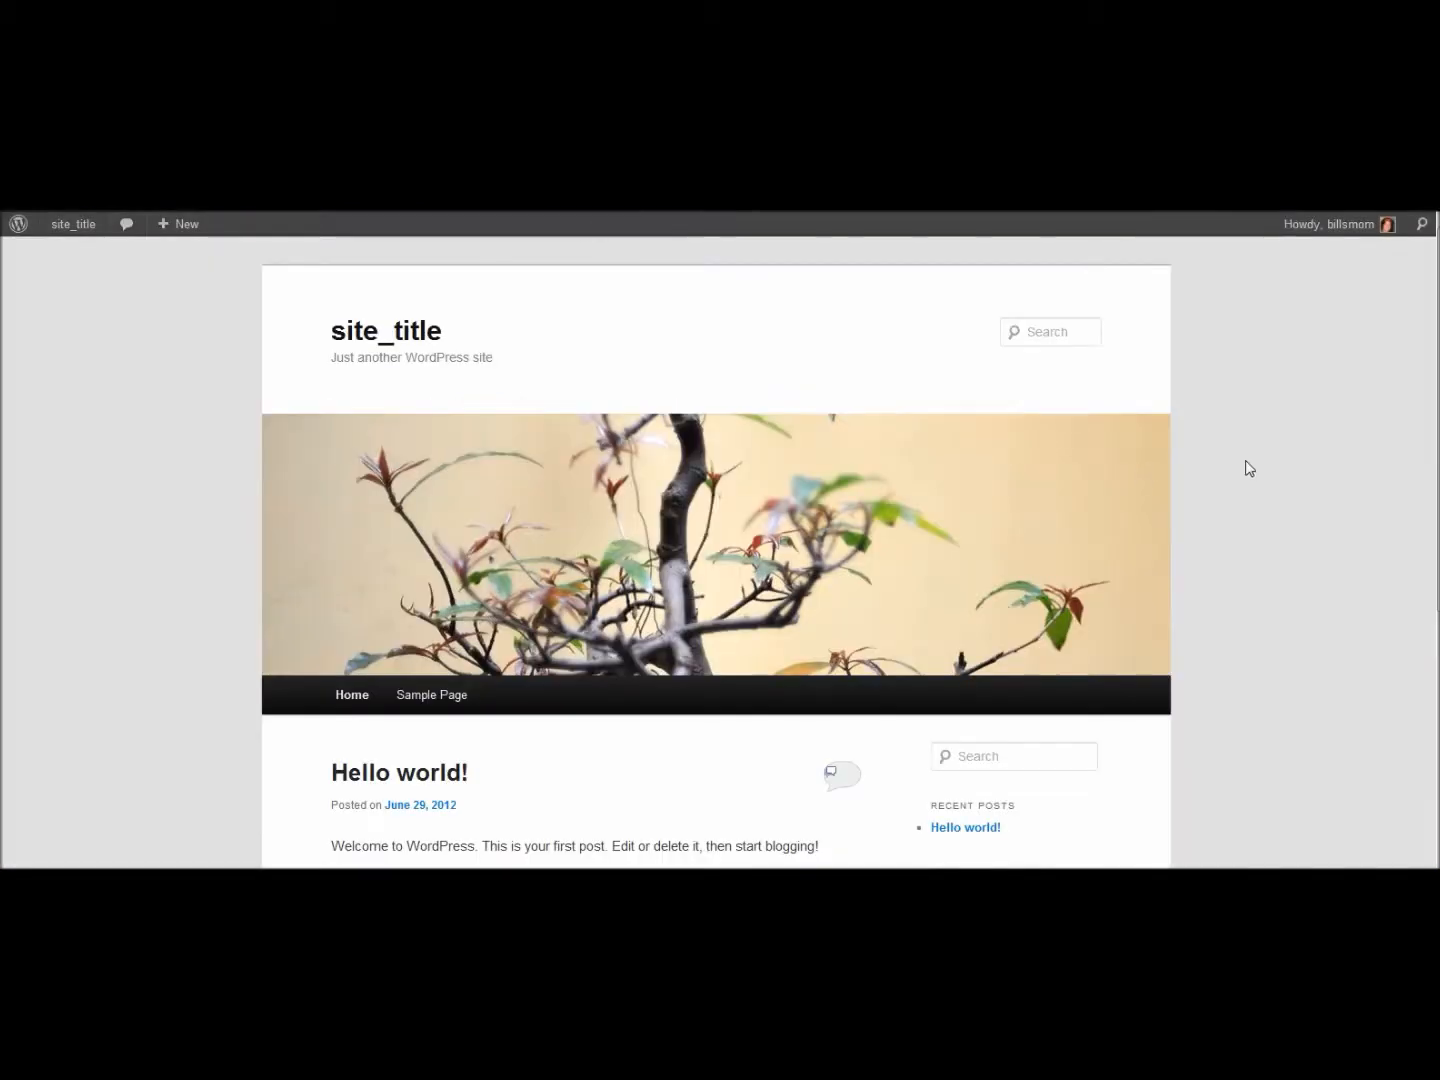
- Look over the site's home page and open the Hello world! post from the recent posts
scroll(1249, 470, down, 2)
scroll(1249, 470, down, 3)
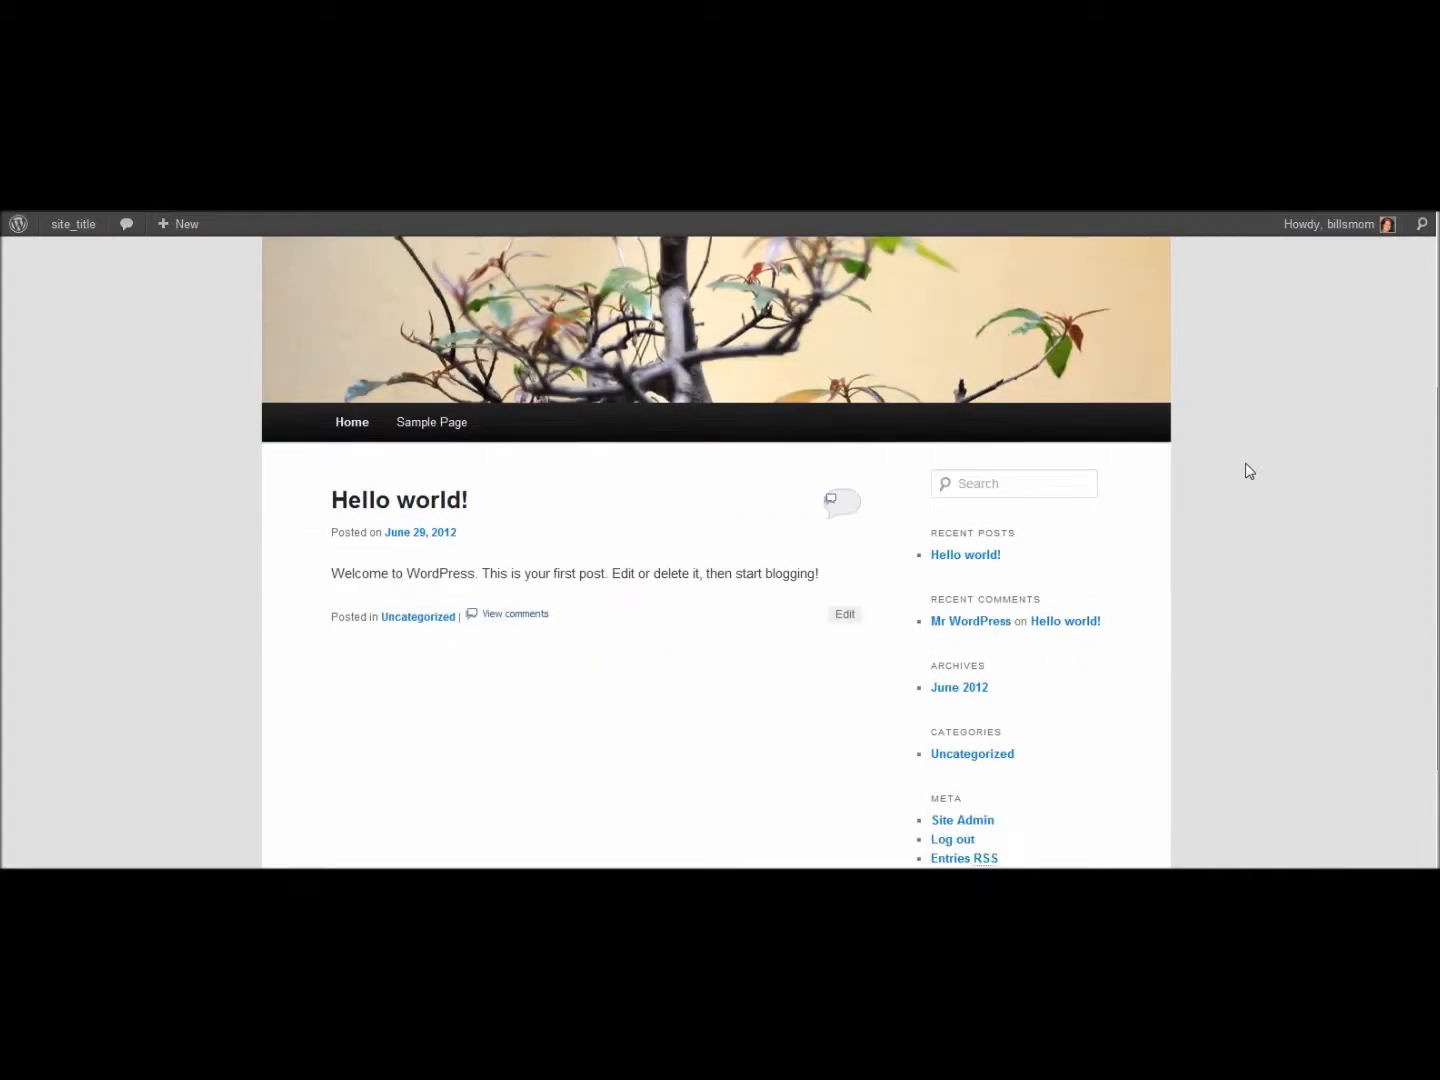
scroll(1249, 470, up, 2)
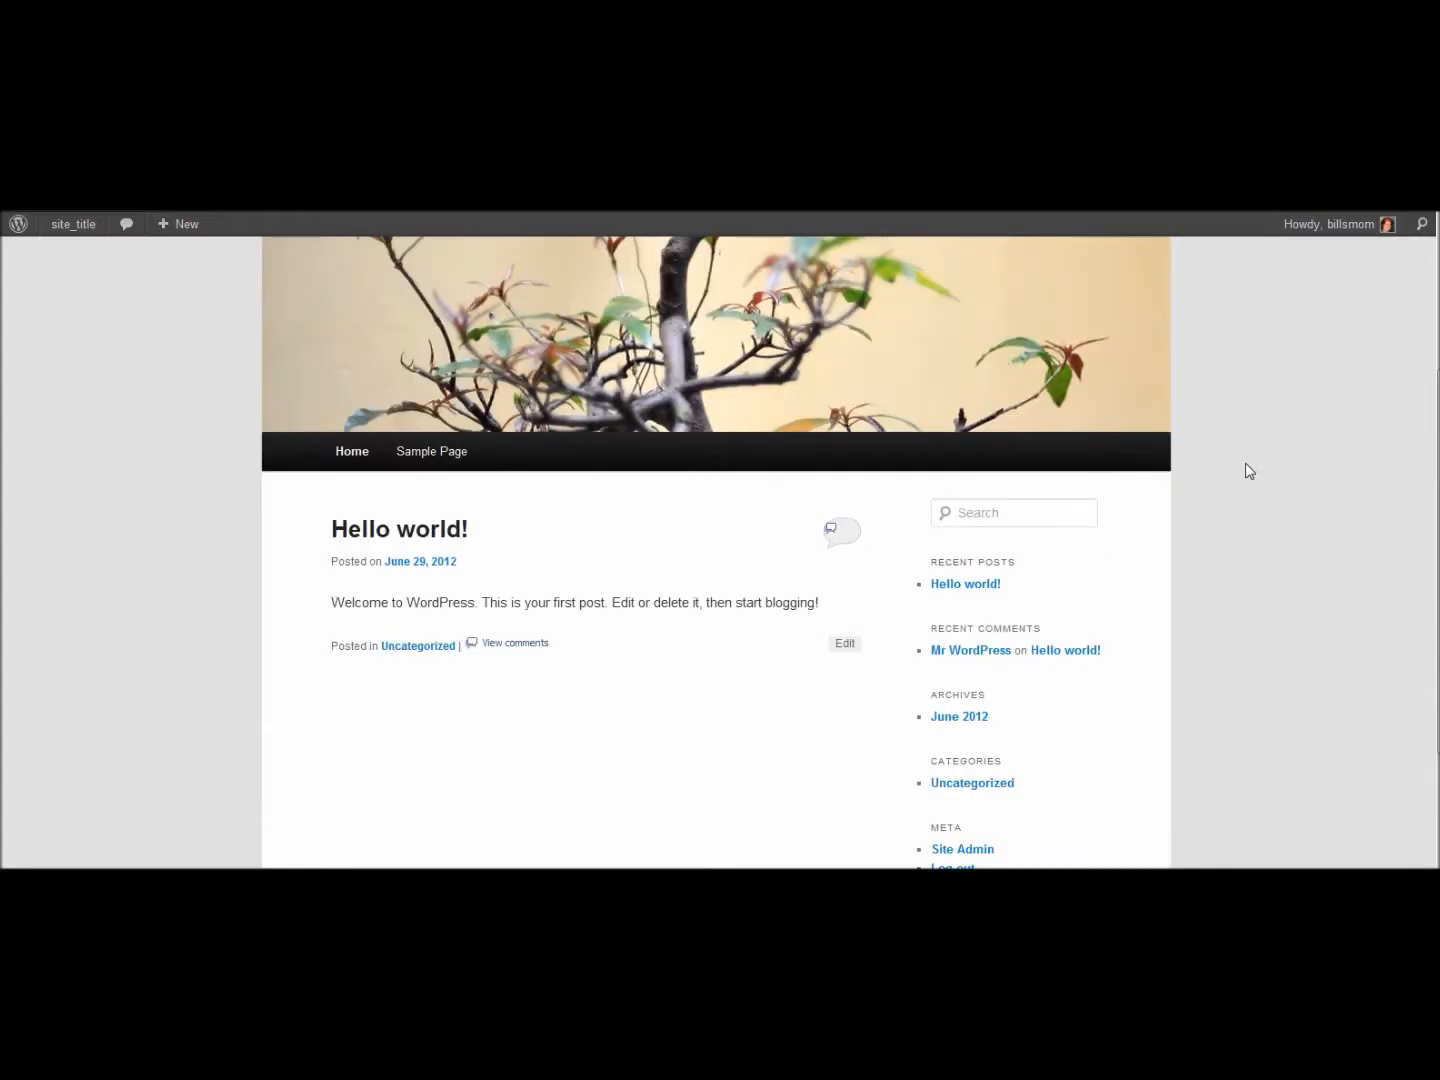
click(966, 586)
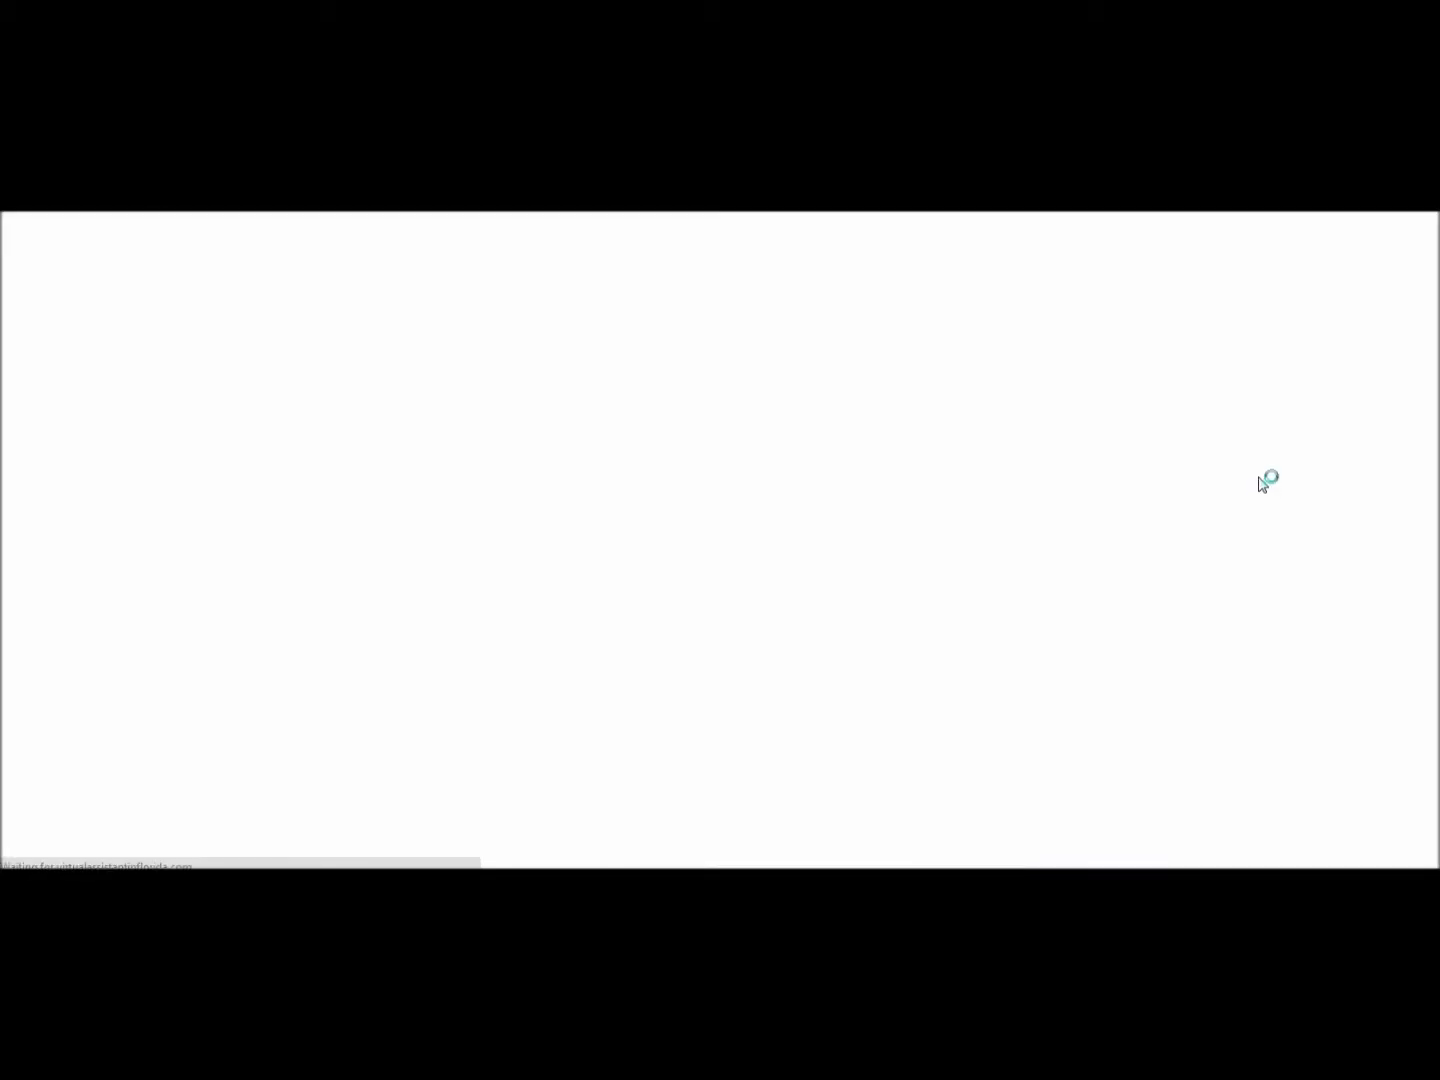
- Look over the Facebook Send, Like and comment features on the Hello world! post and place the cursor in its comment box
scroll(1238, 477, down, 5)
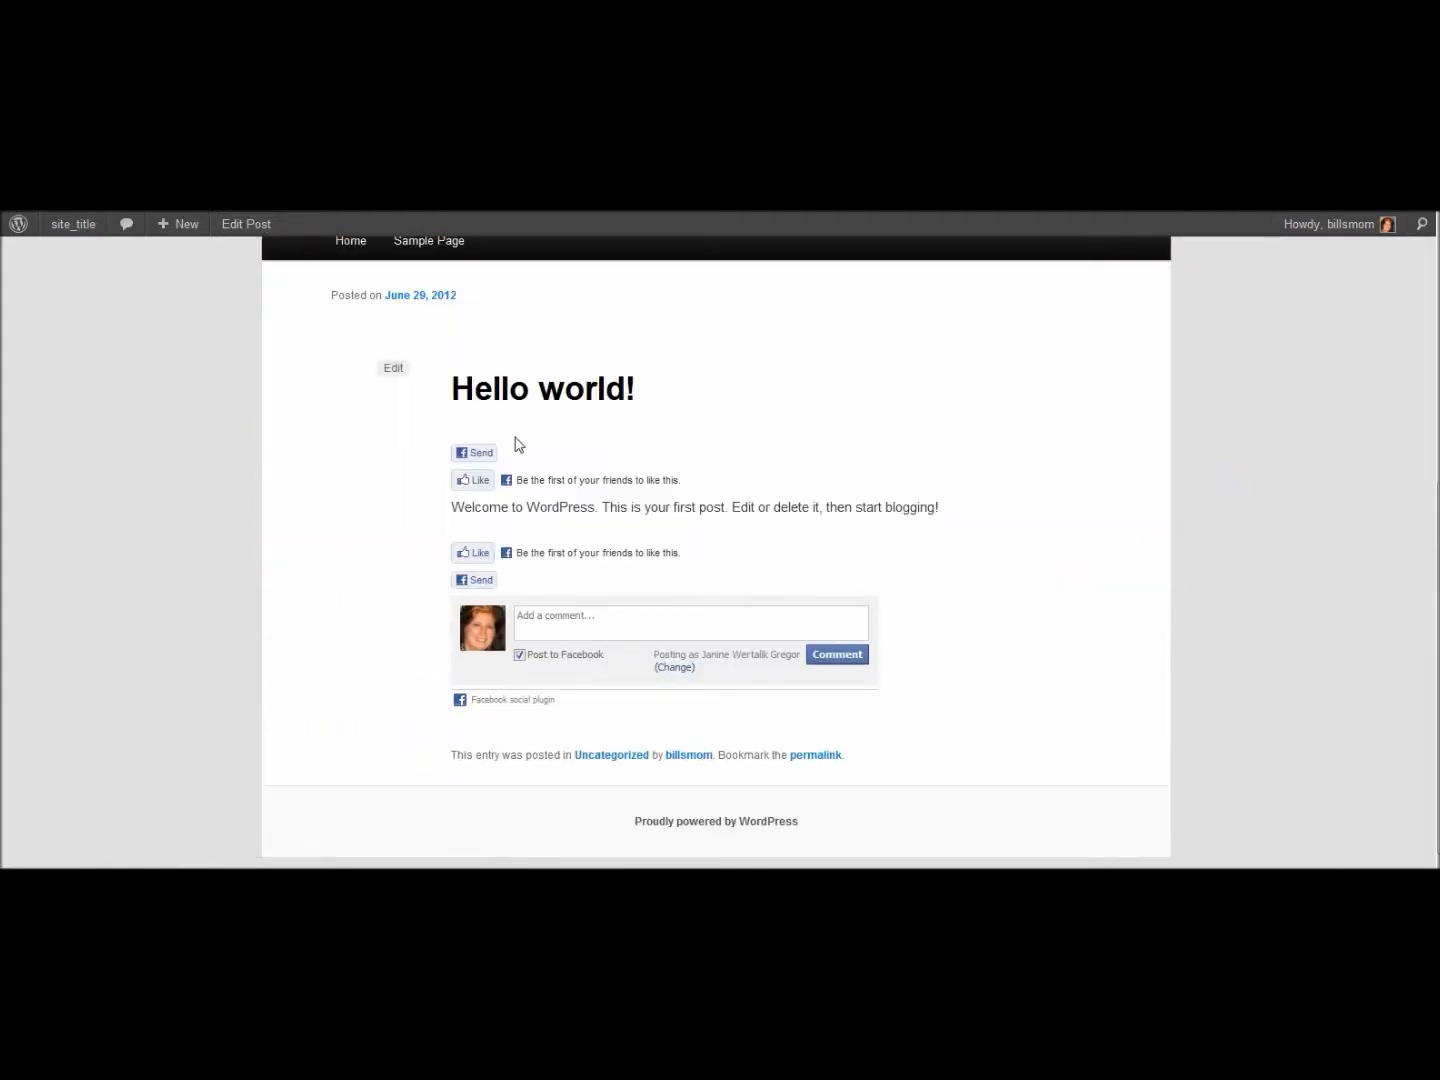
click(581, 613)
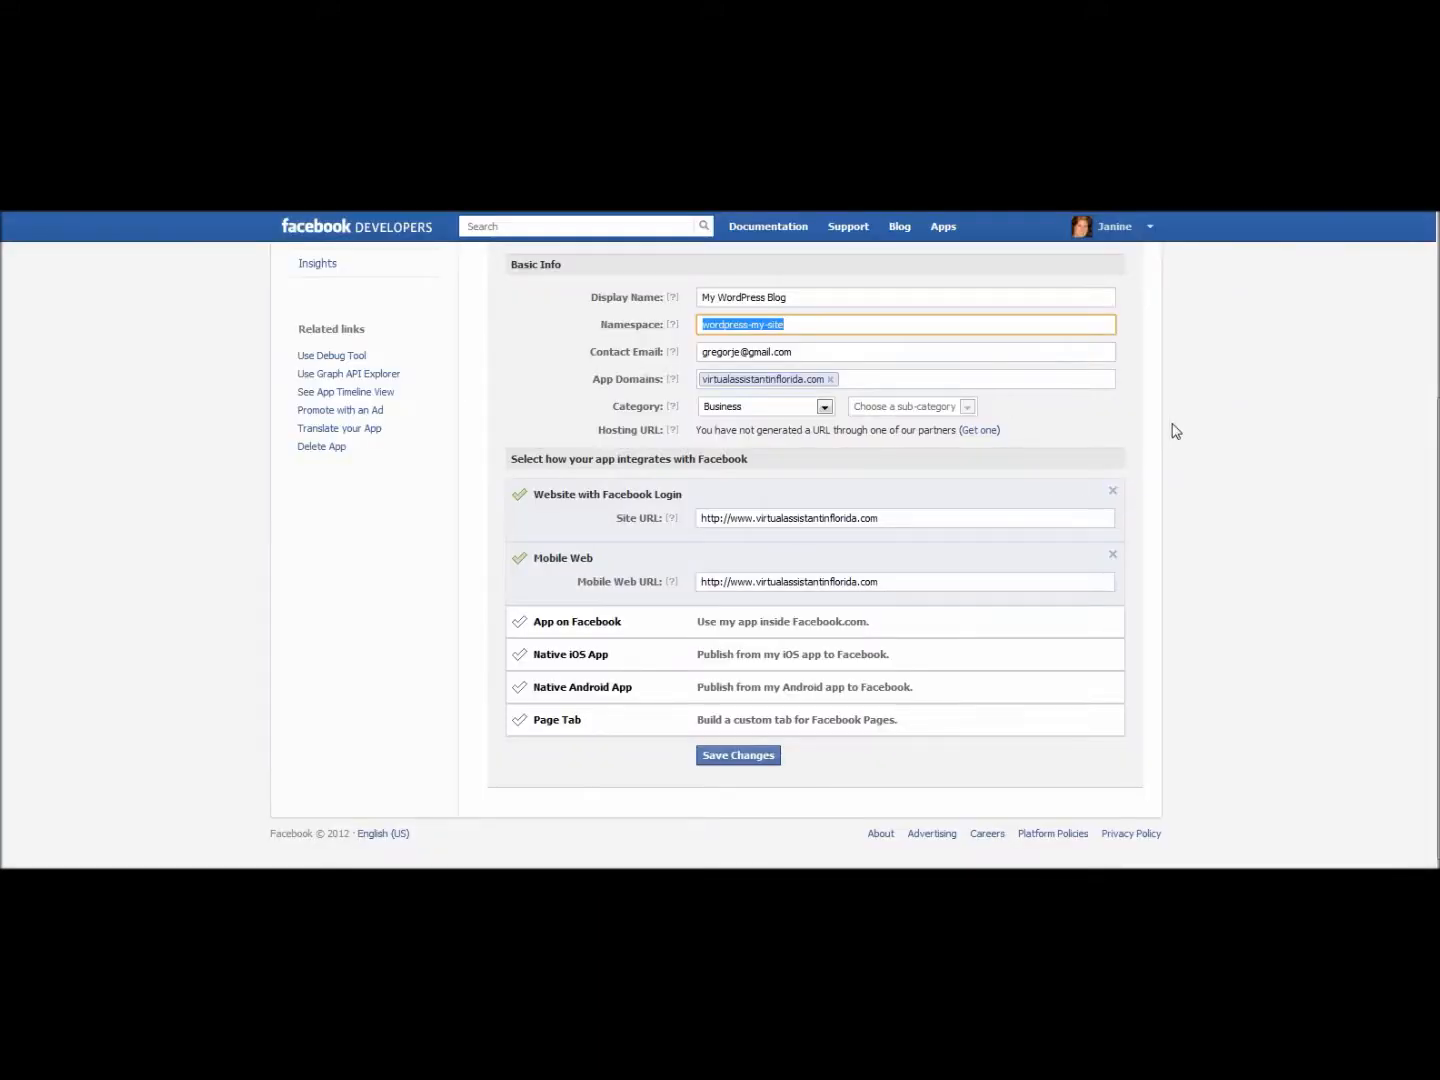
scroll(1176, 395, up, 1)
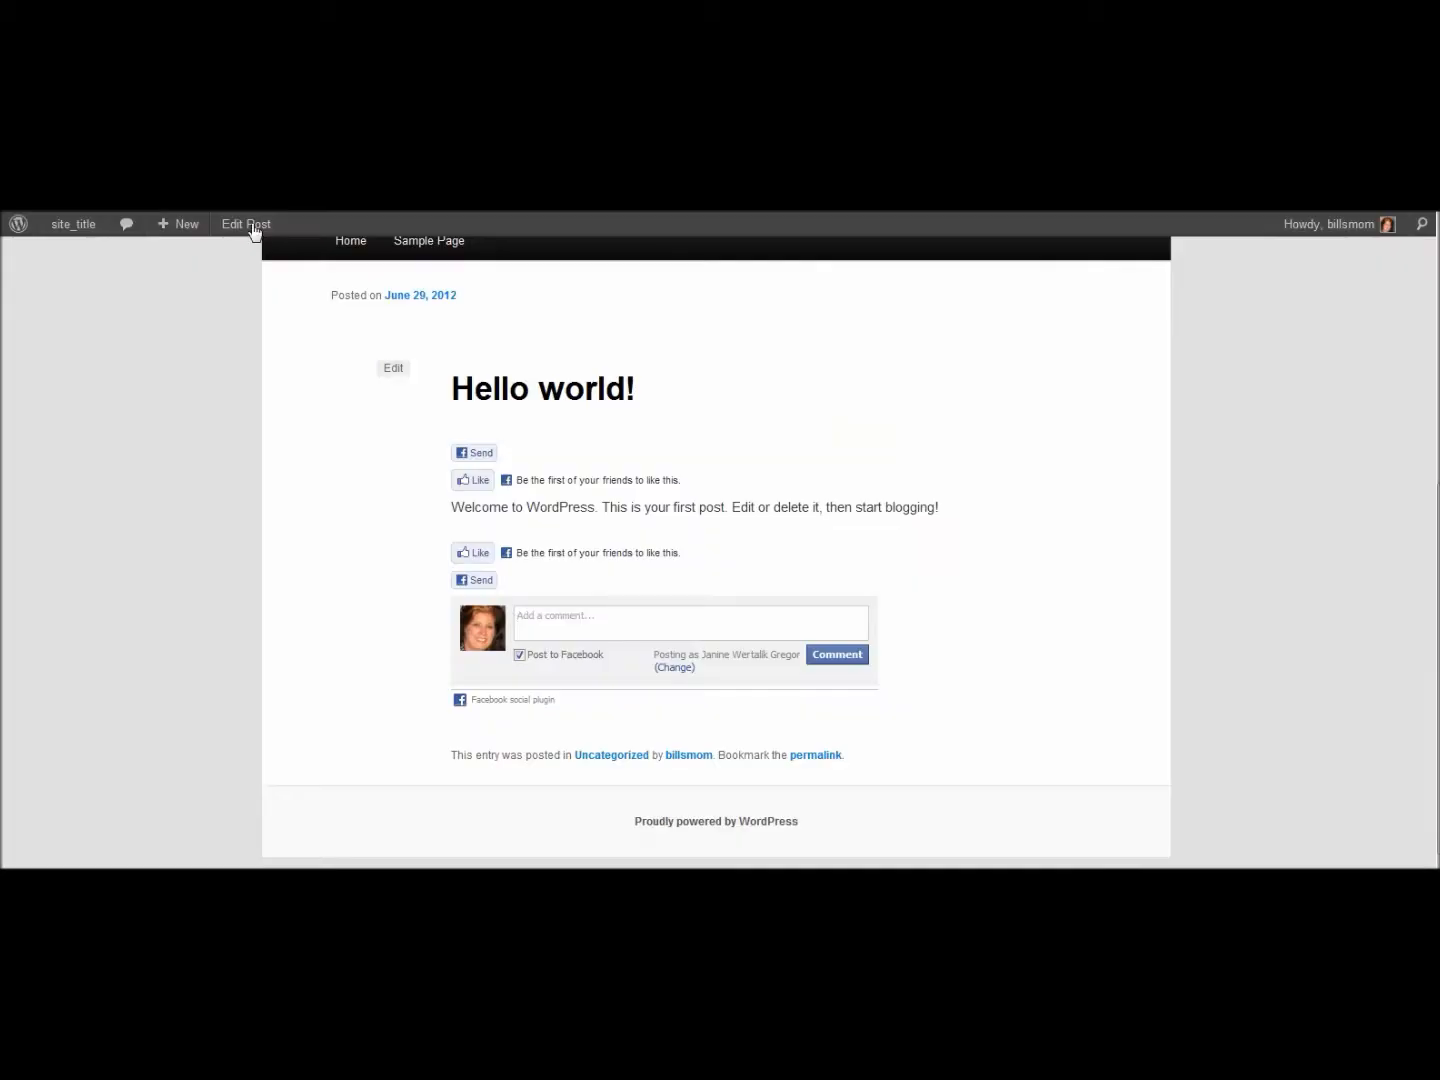
- Return to the site's WordPress dashboard and open the Facebook plugin's settings from the installed plugins
mouse_move(75, 226)
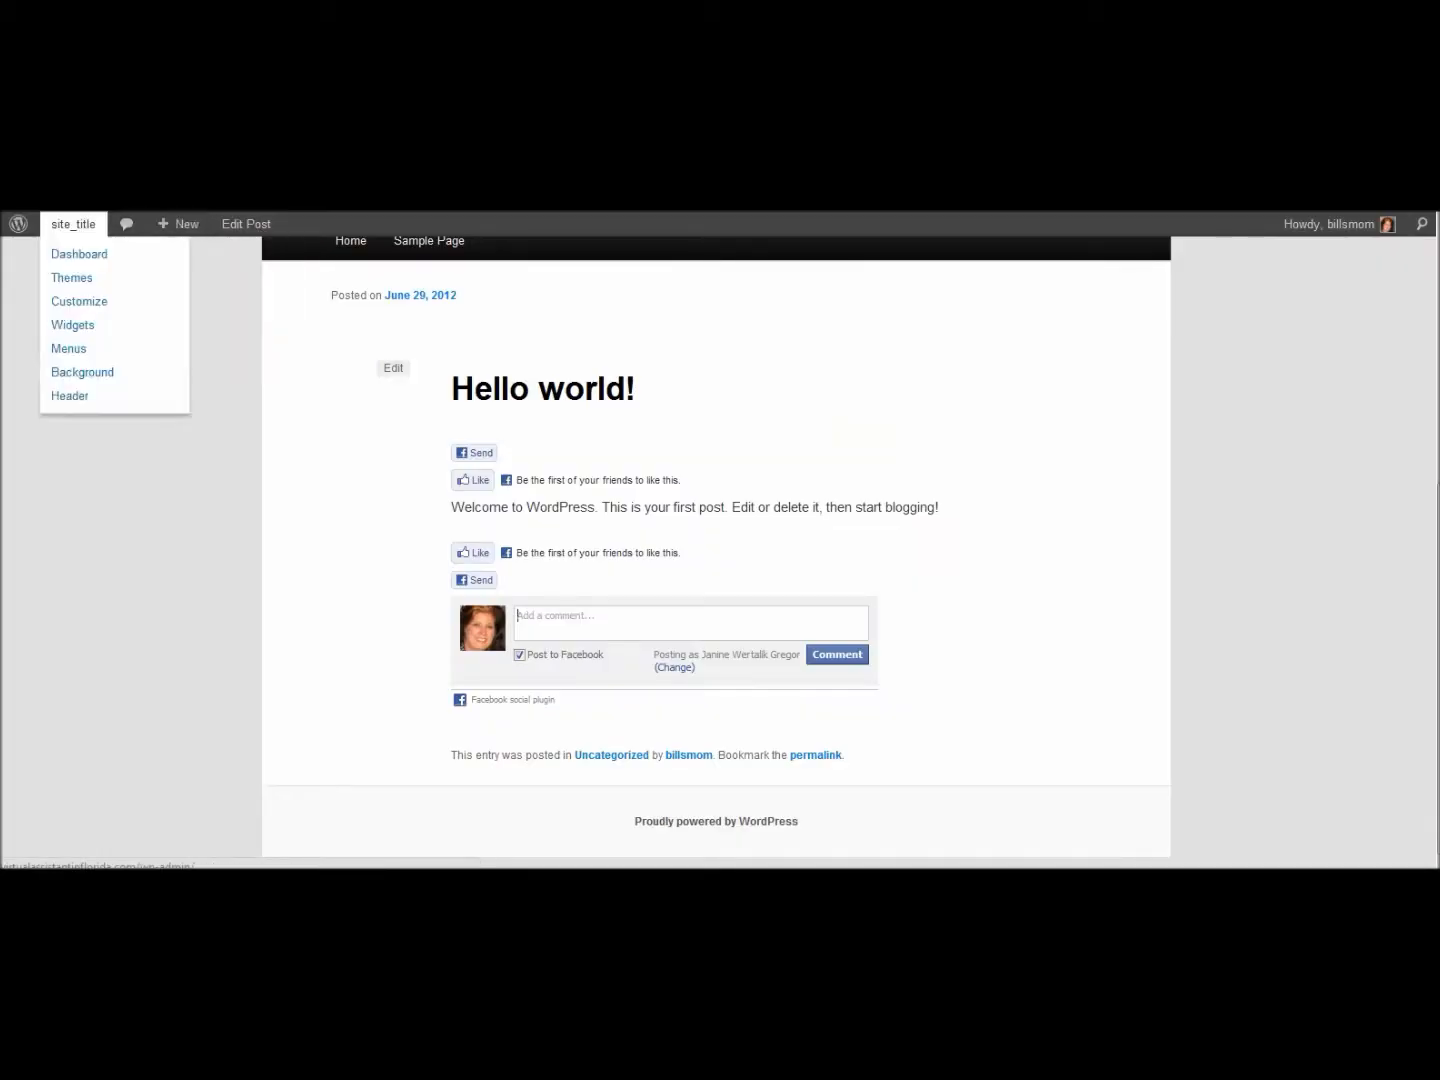
key(alt+Left)
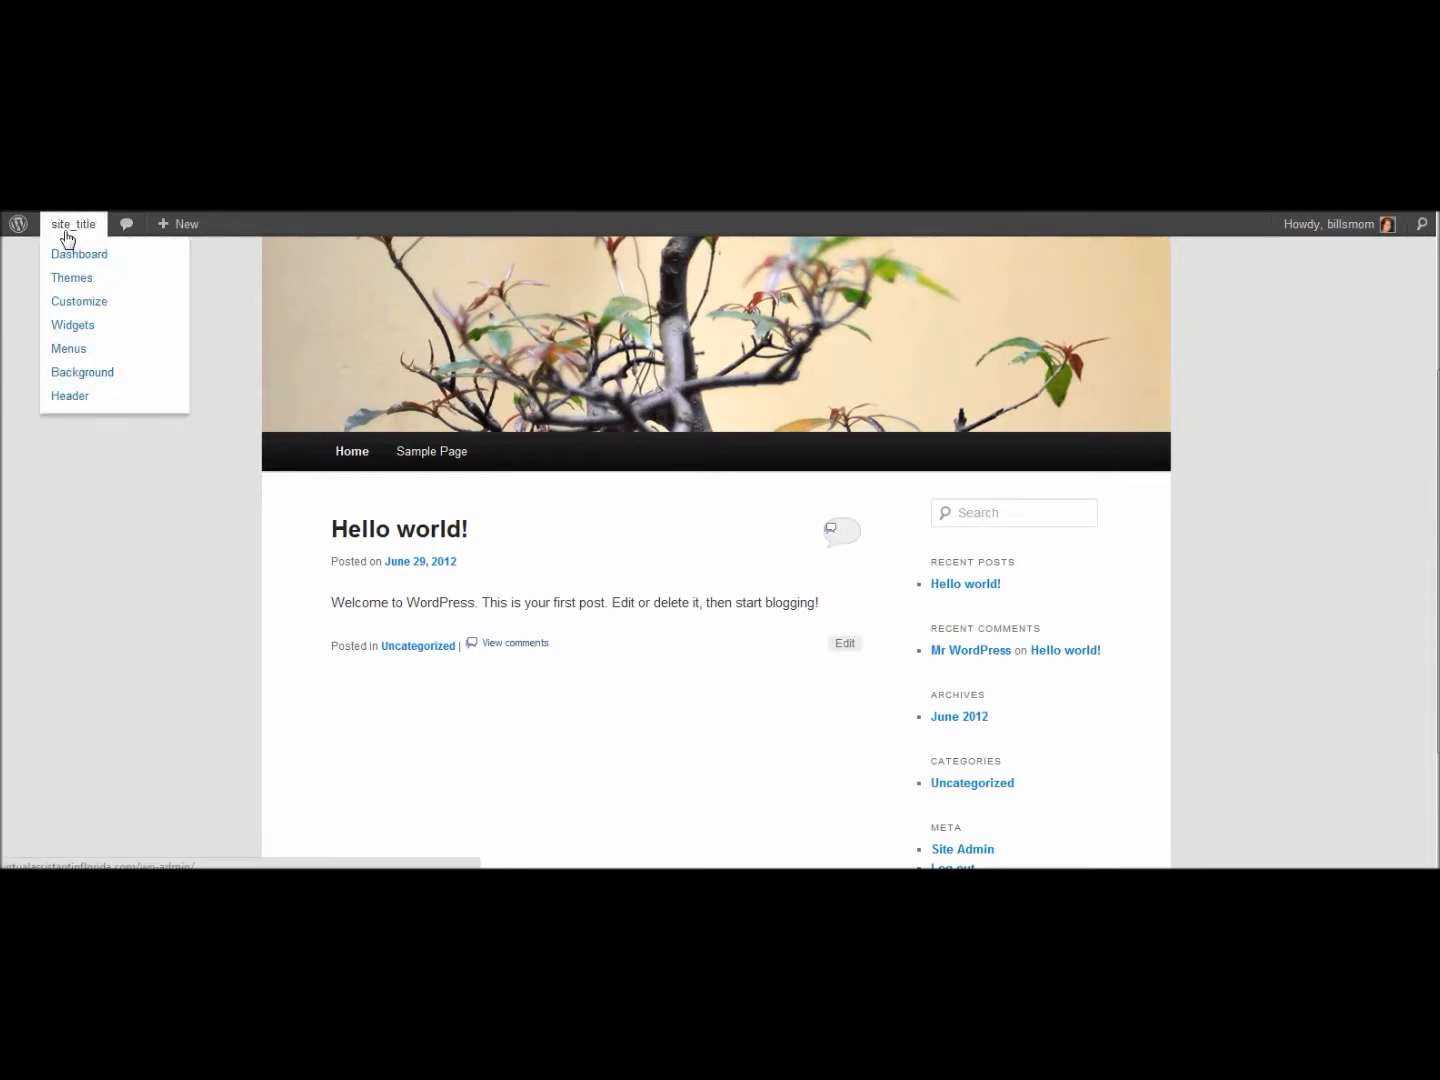
click(72, 256)
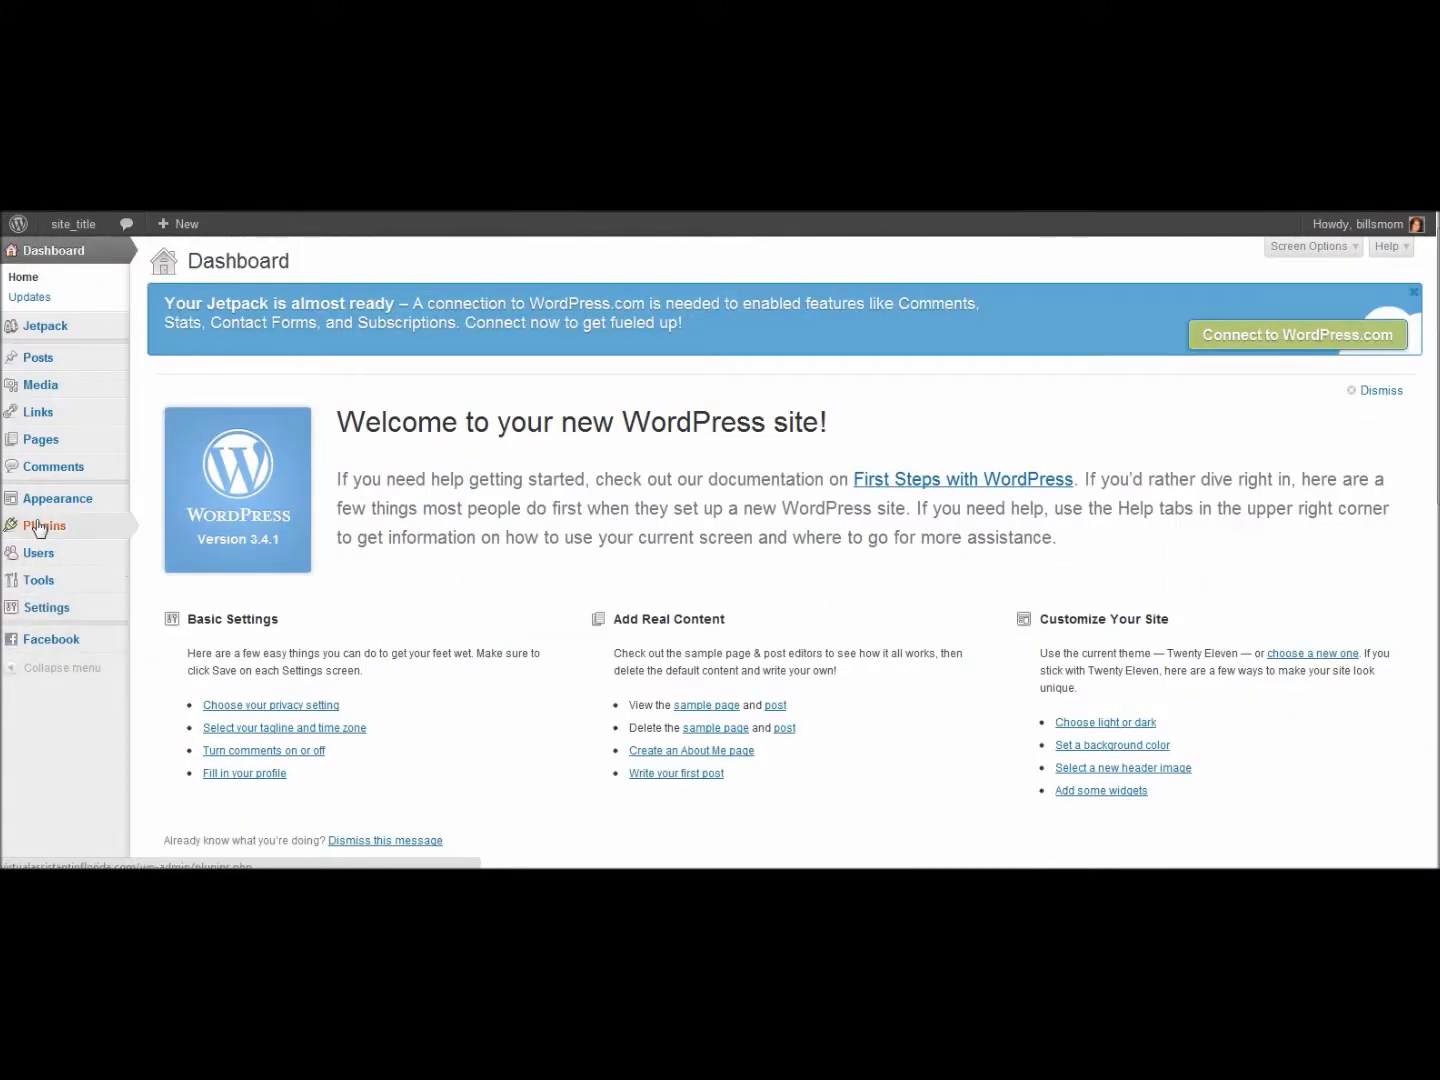
mouse_move(41, 531)
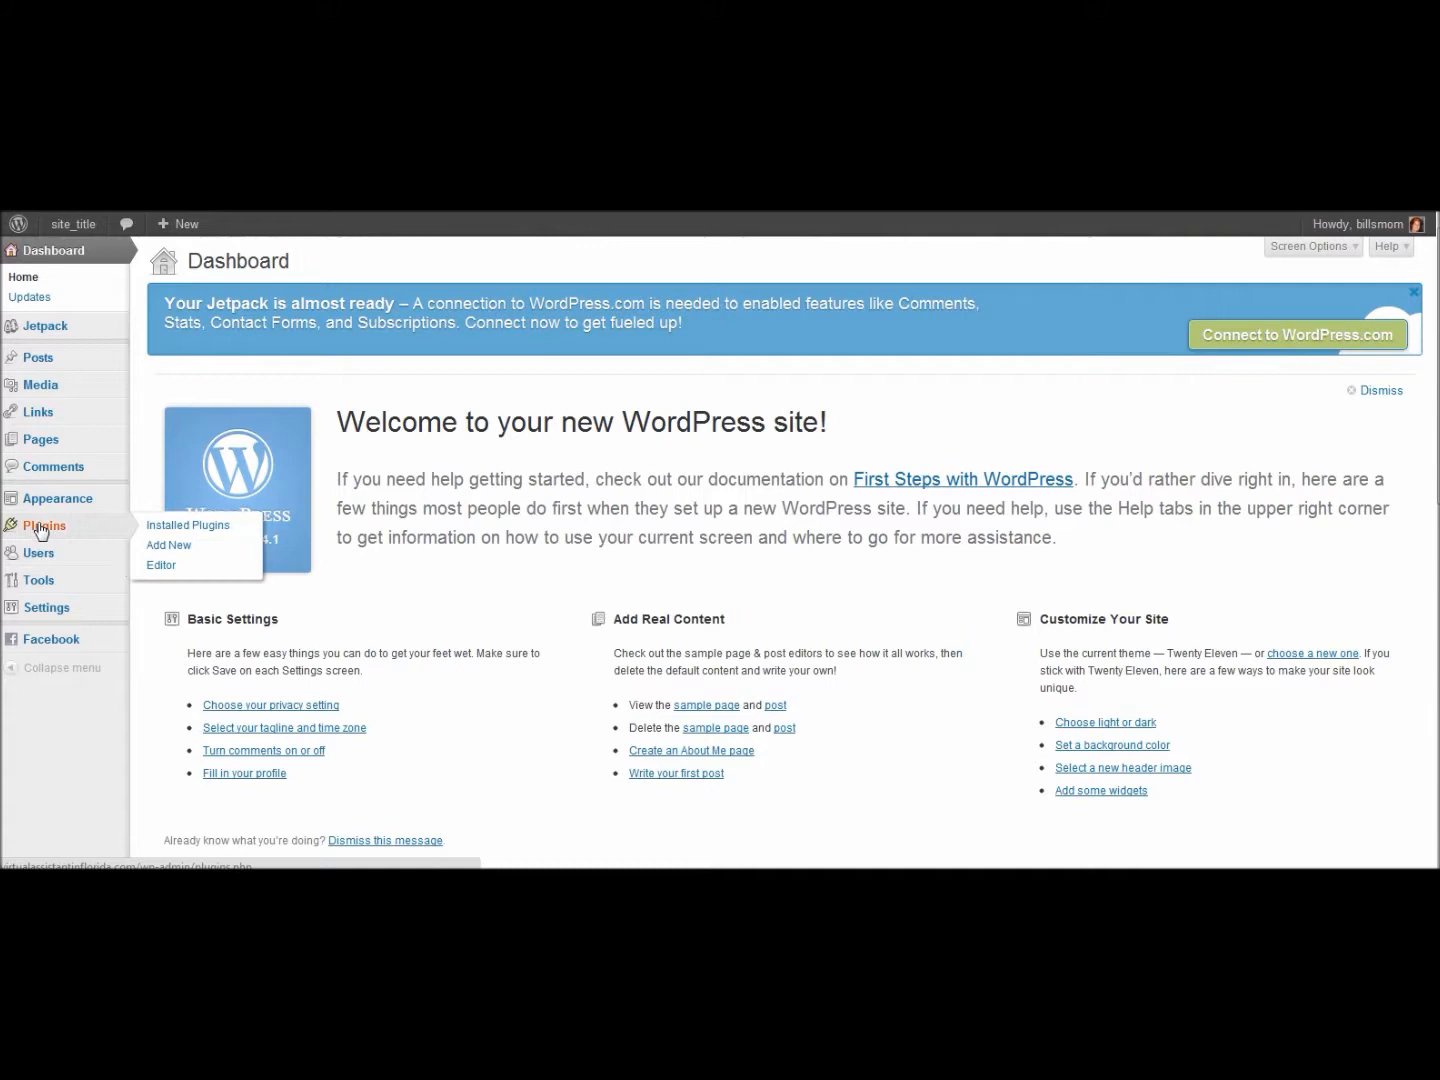
click(155, 525)
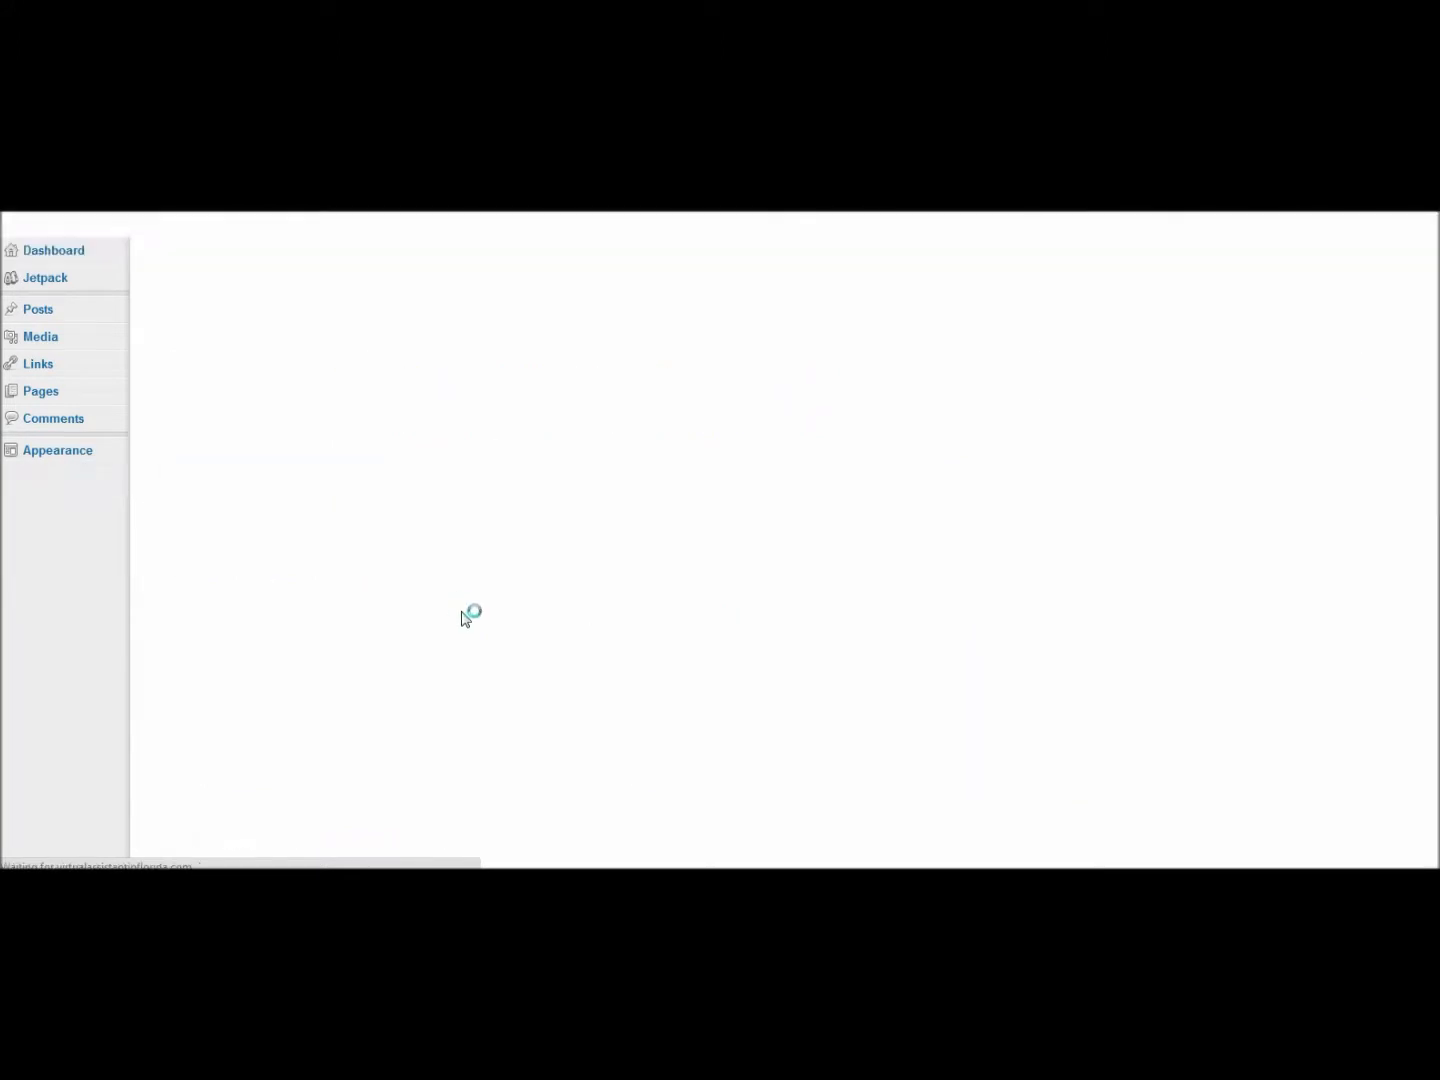
click(289, 566)
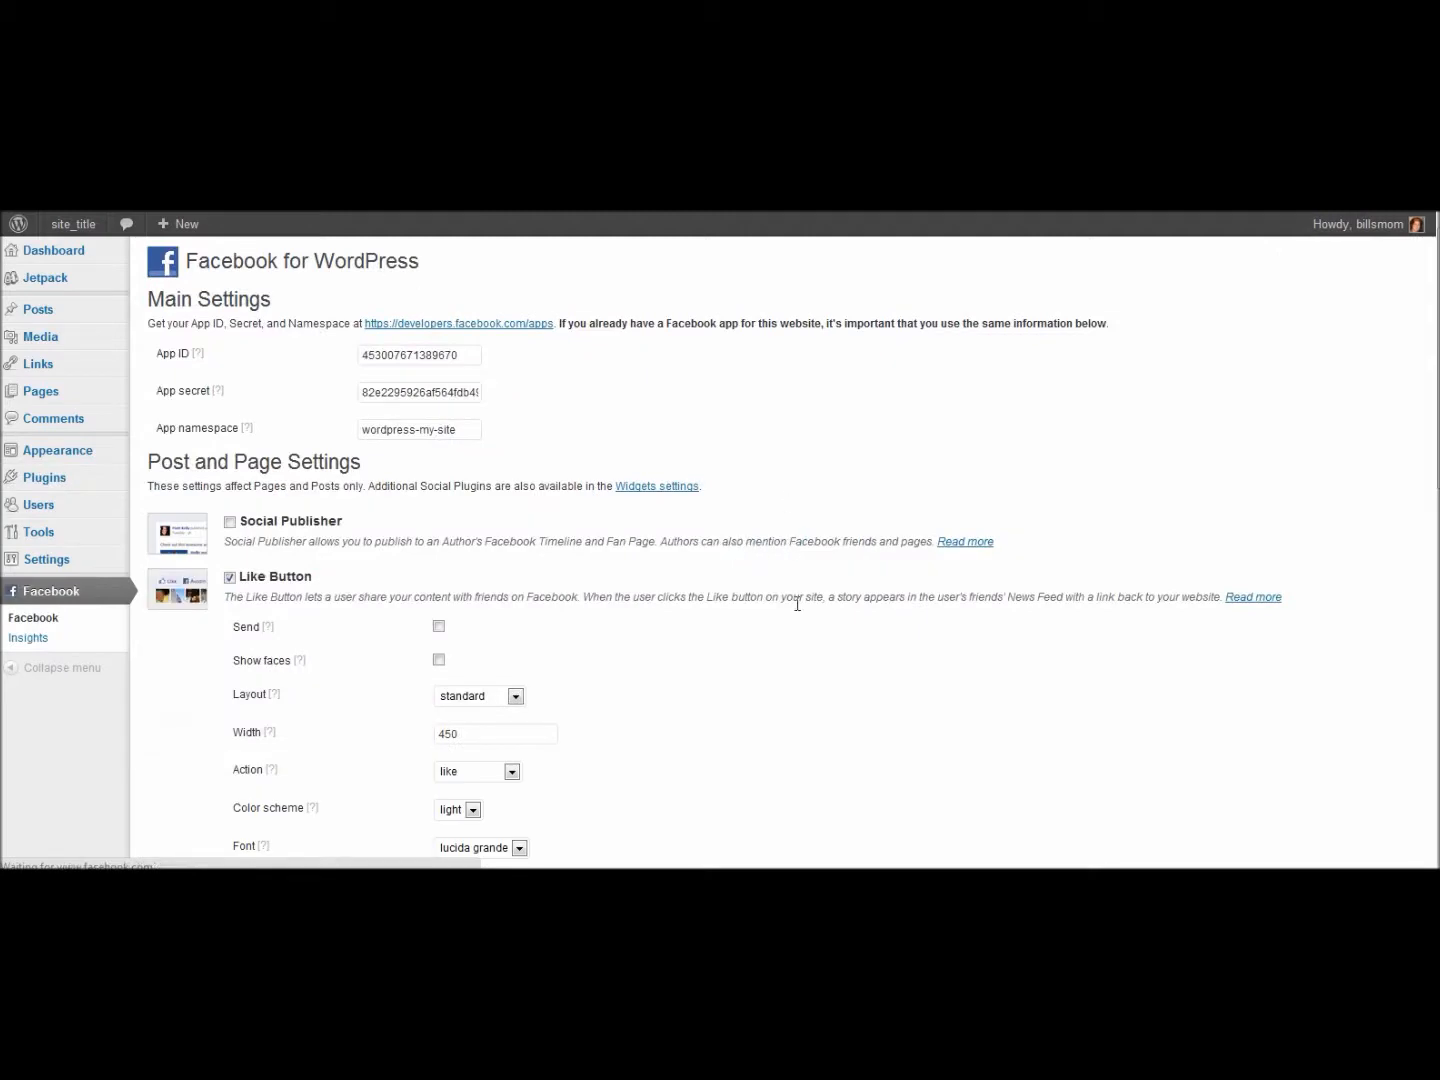
- Try to turn on Show faces for the Like Button and save the Facebook plugin settings
scroll(652, 633, down, 1)
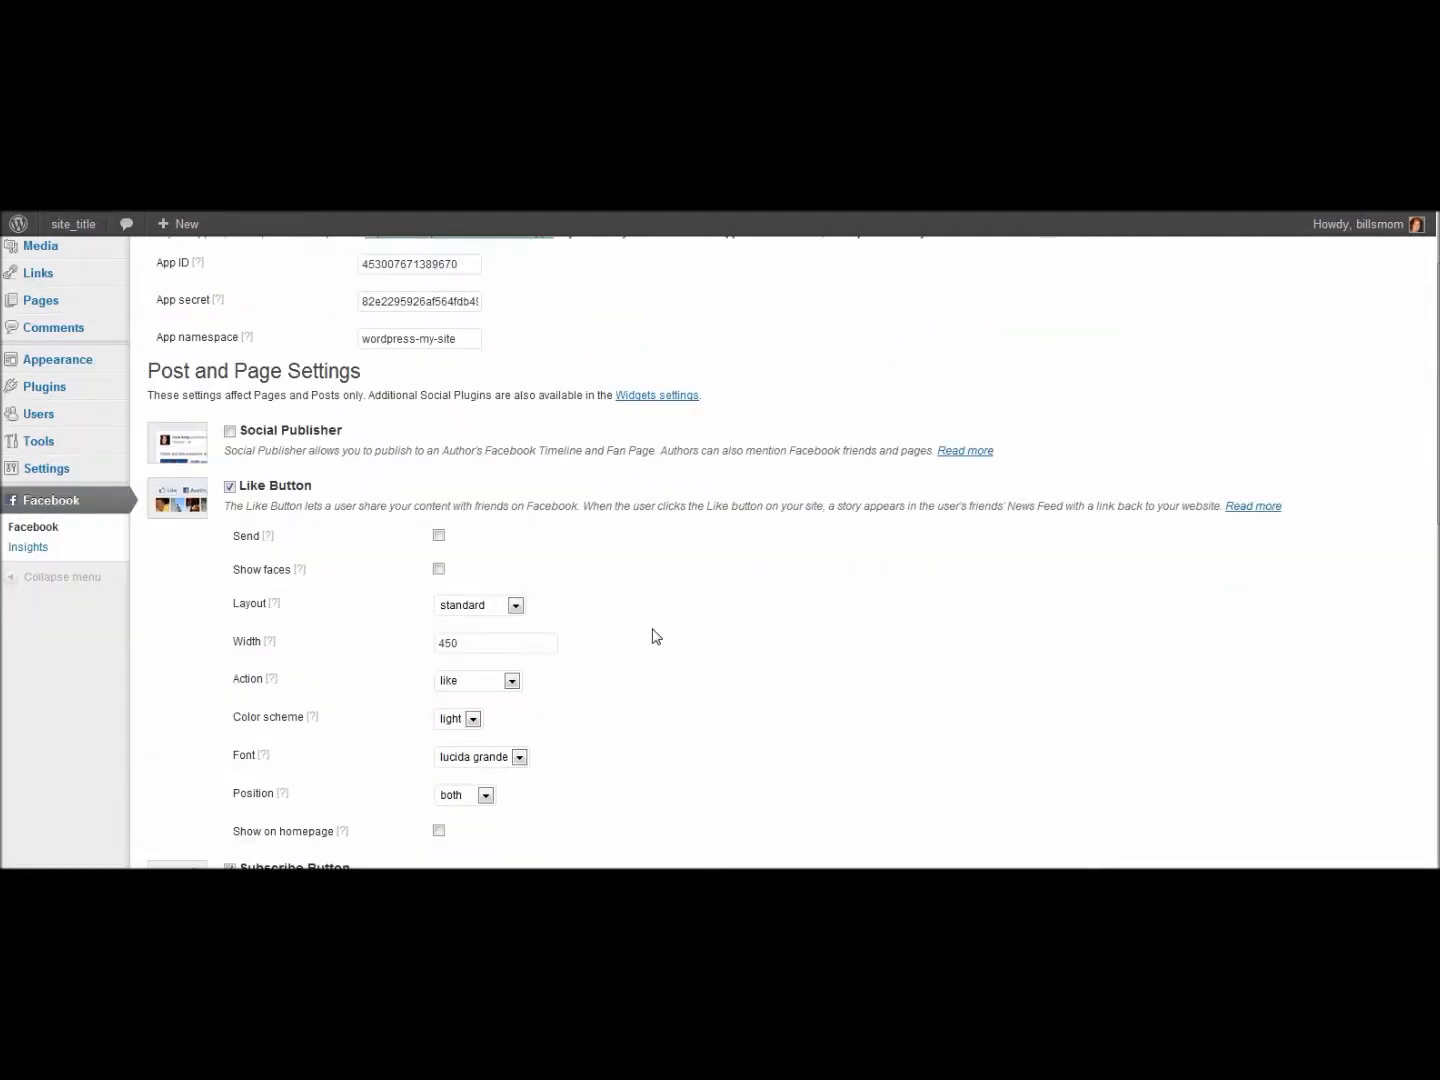
click(440, 570)
scroll(717, 598, down, 4)
scroll(700, 628, down, 3)
scroll(700, 628, down, 2)
scroll(700, 628, up, 9)
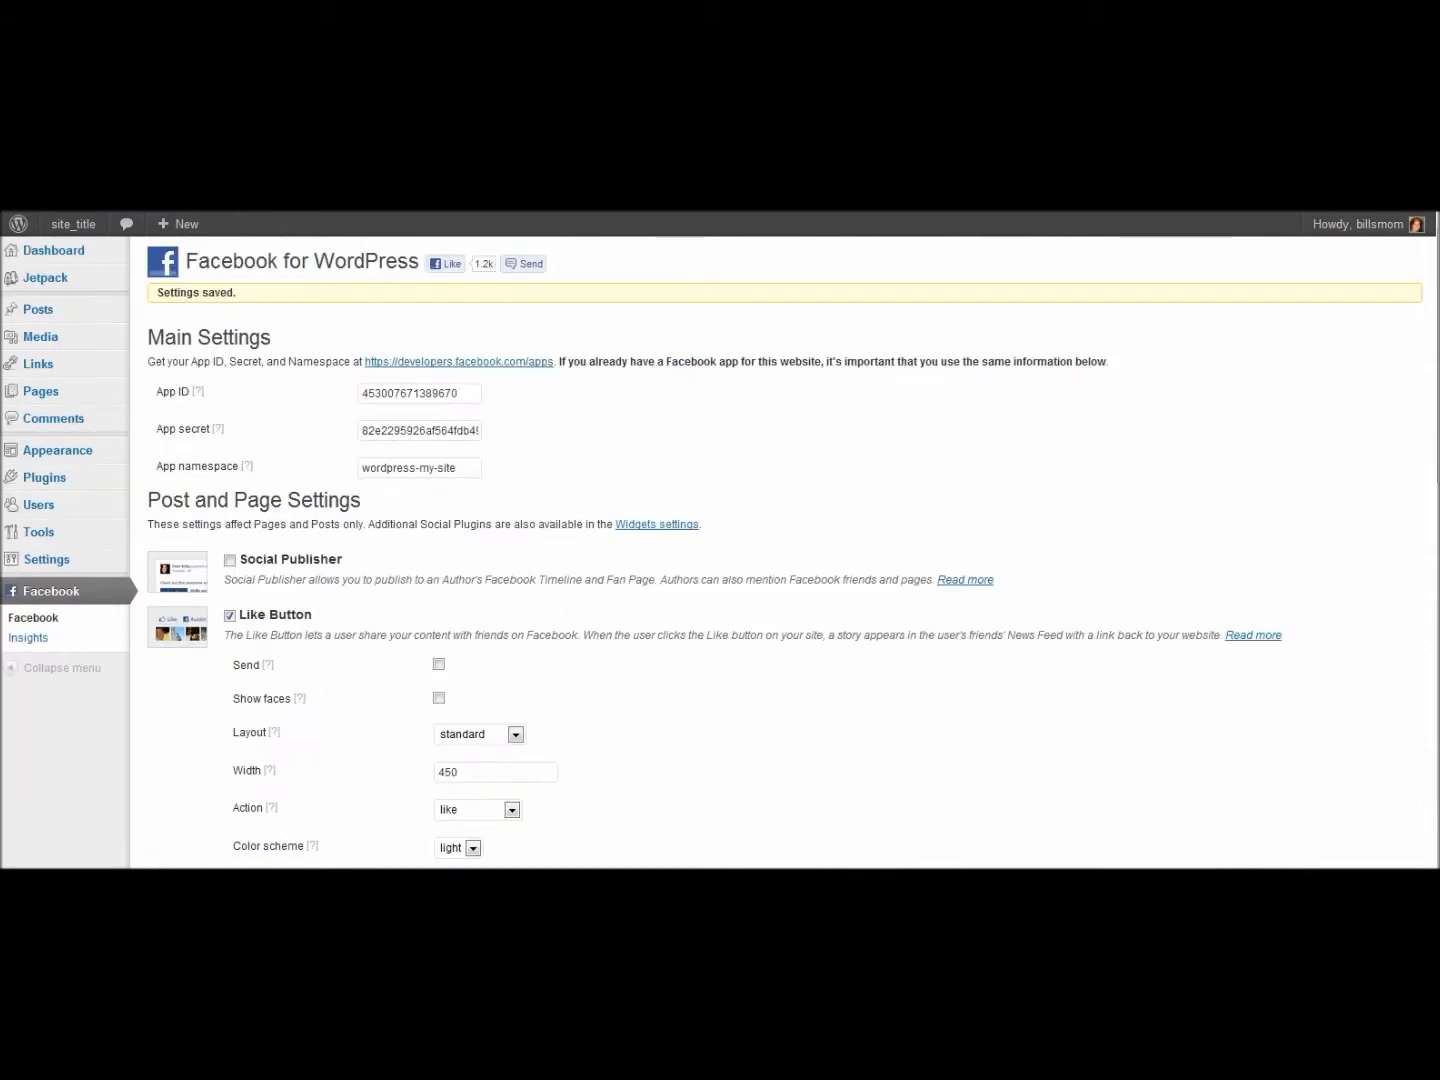
- Visit the live site again and open the Hello world! post from the recent posts to check its Facebook buttons and comment box
mouse_move(80, 228)
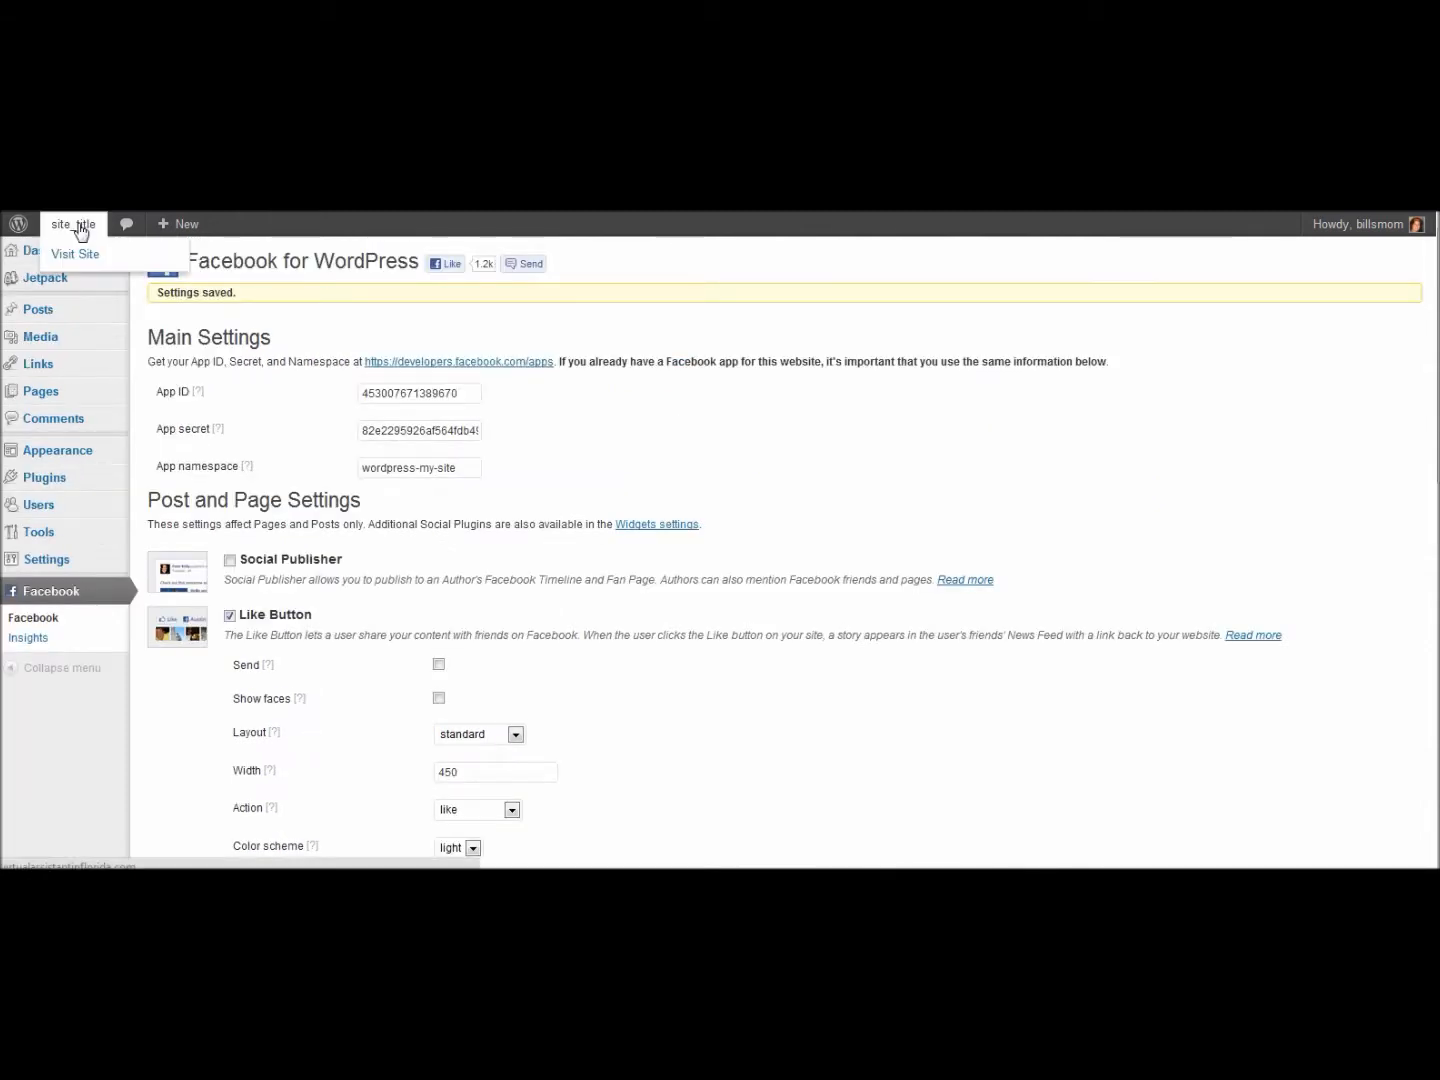
click(73, 253)
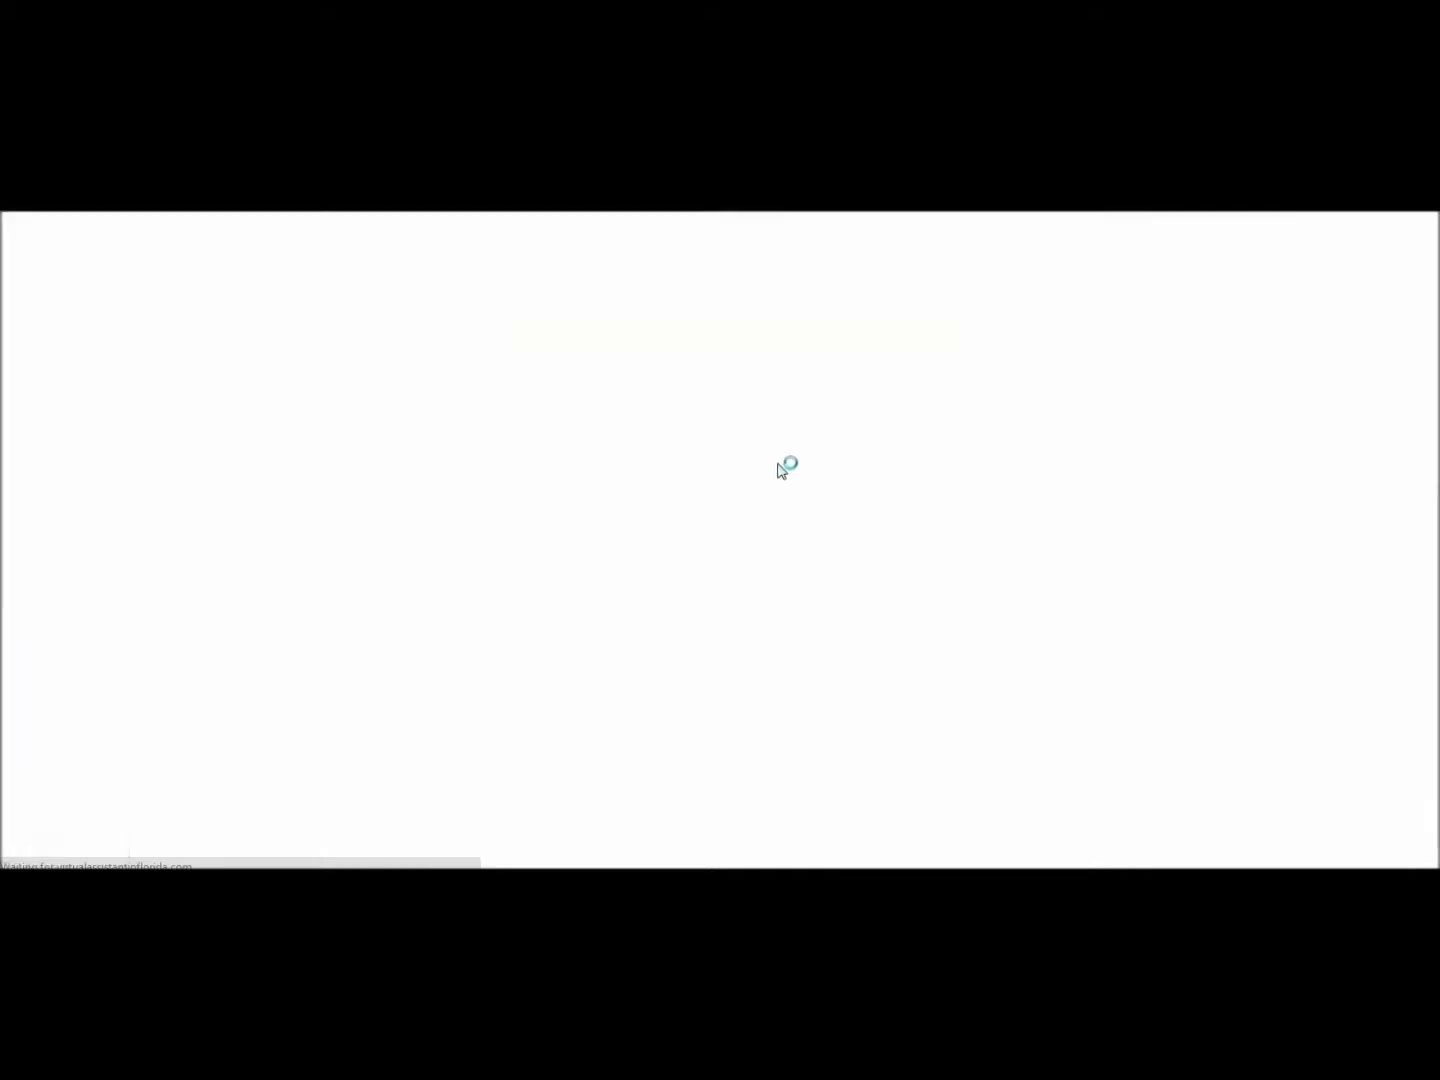
scroll(1206, 580, down, 4)
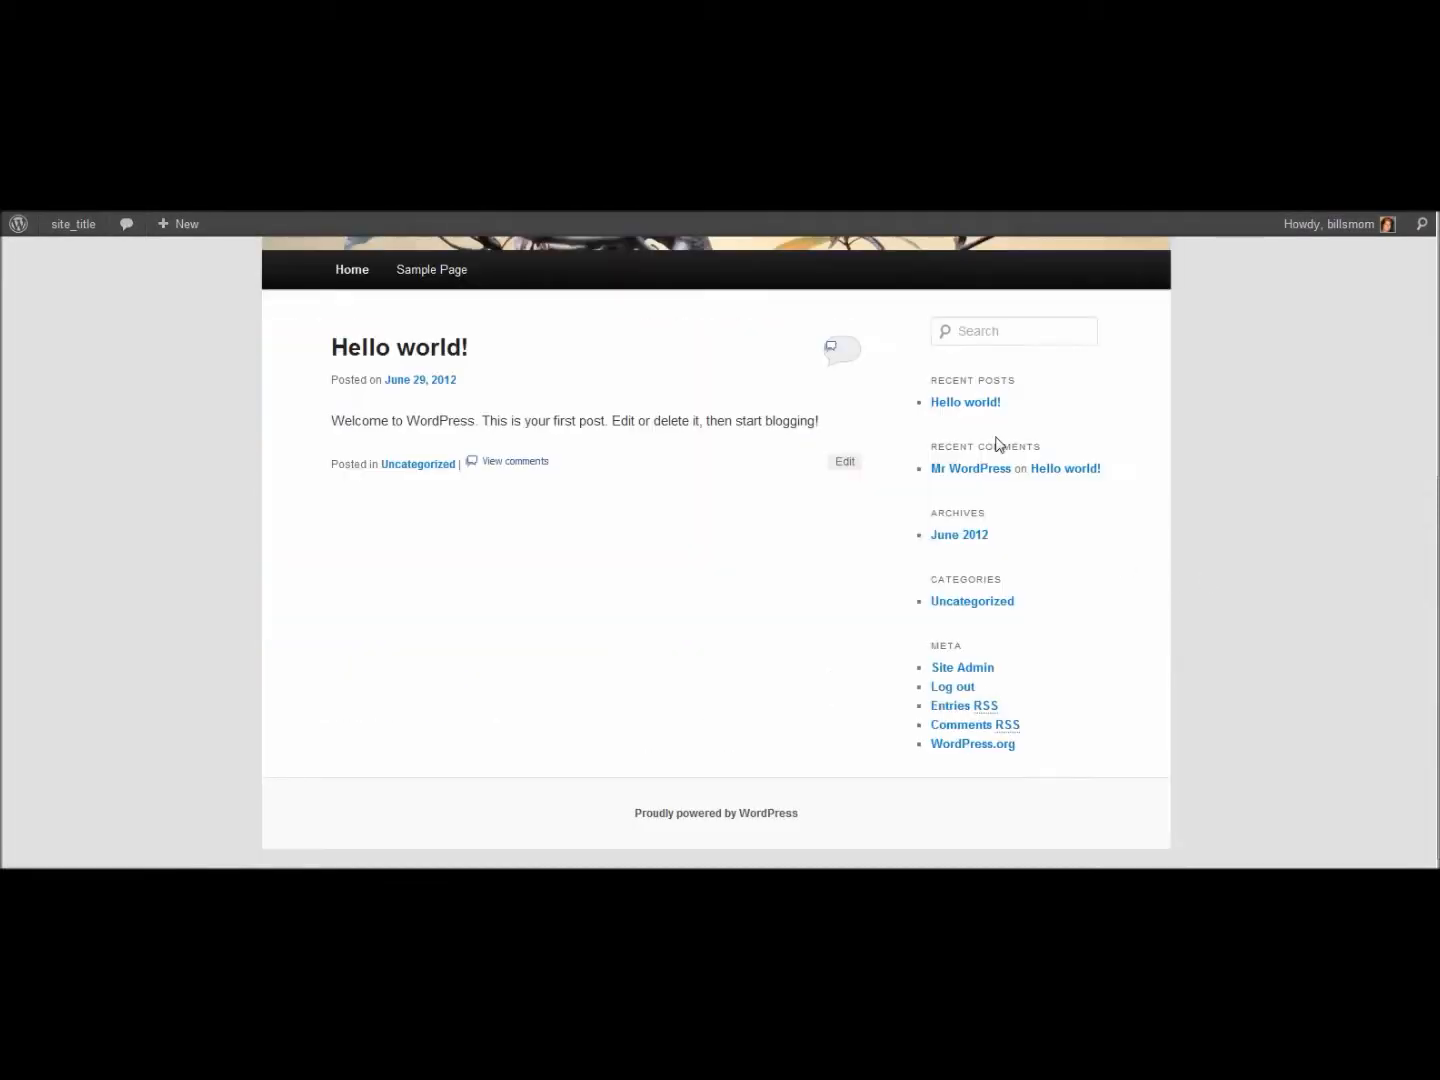
click(975, 403)
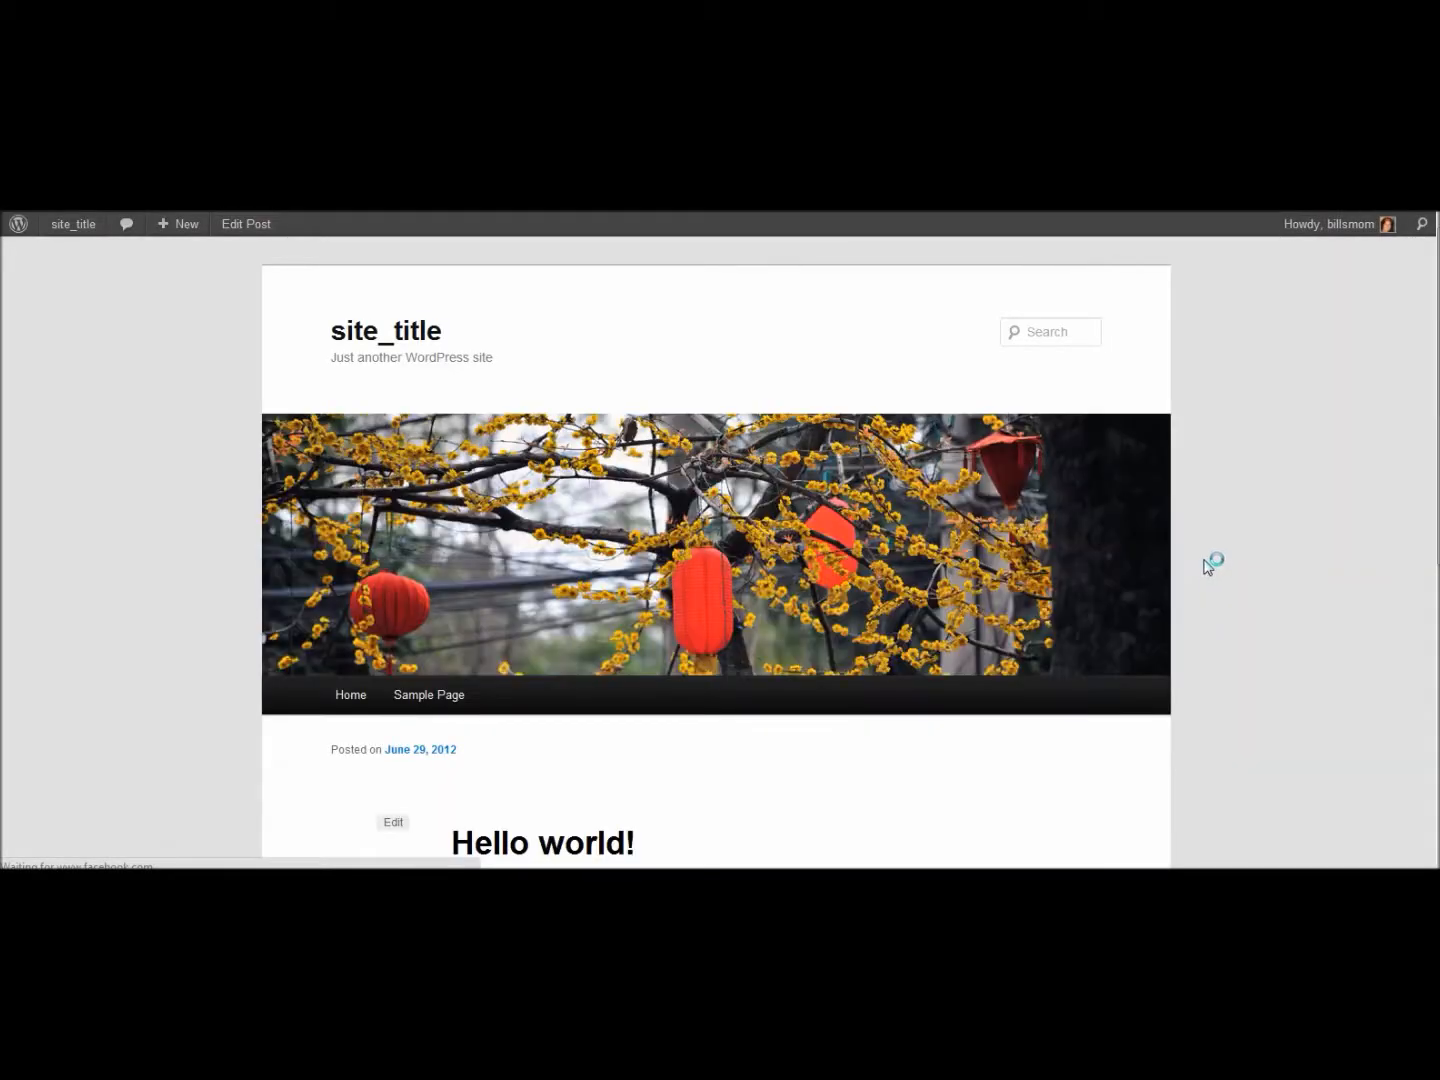
scroll(1205, 569, down, 5)
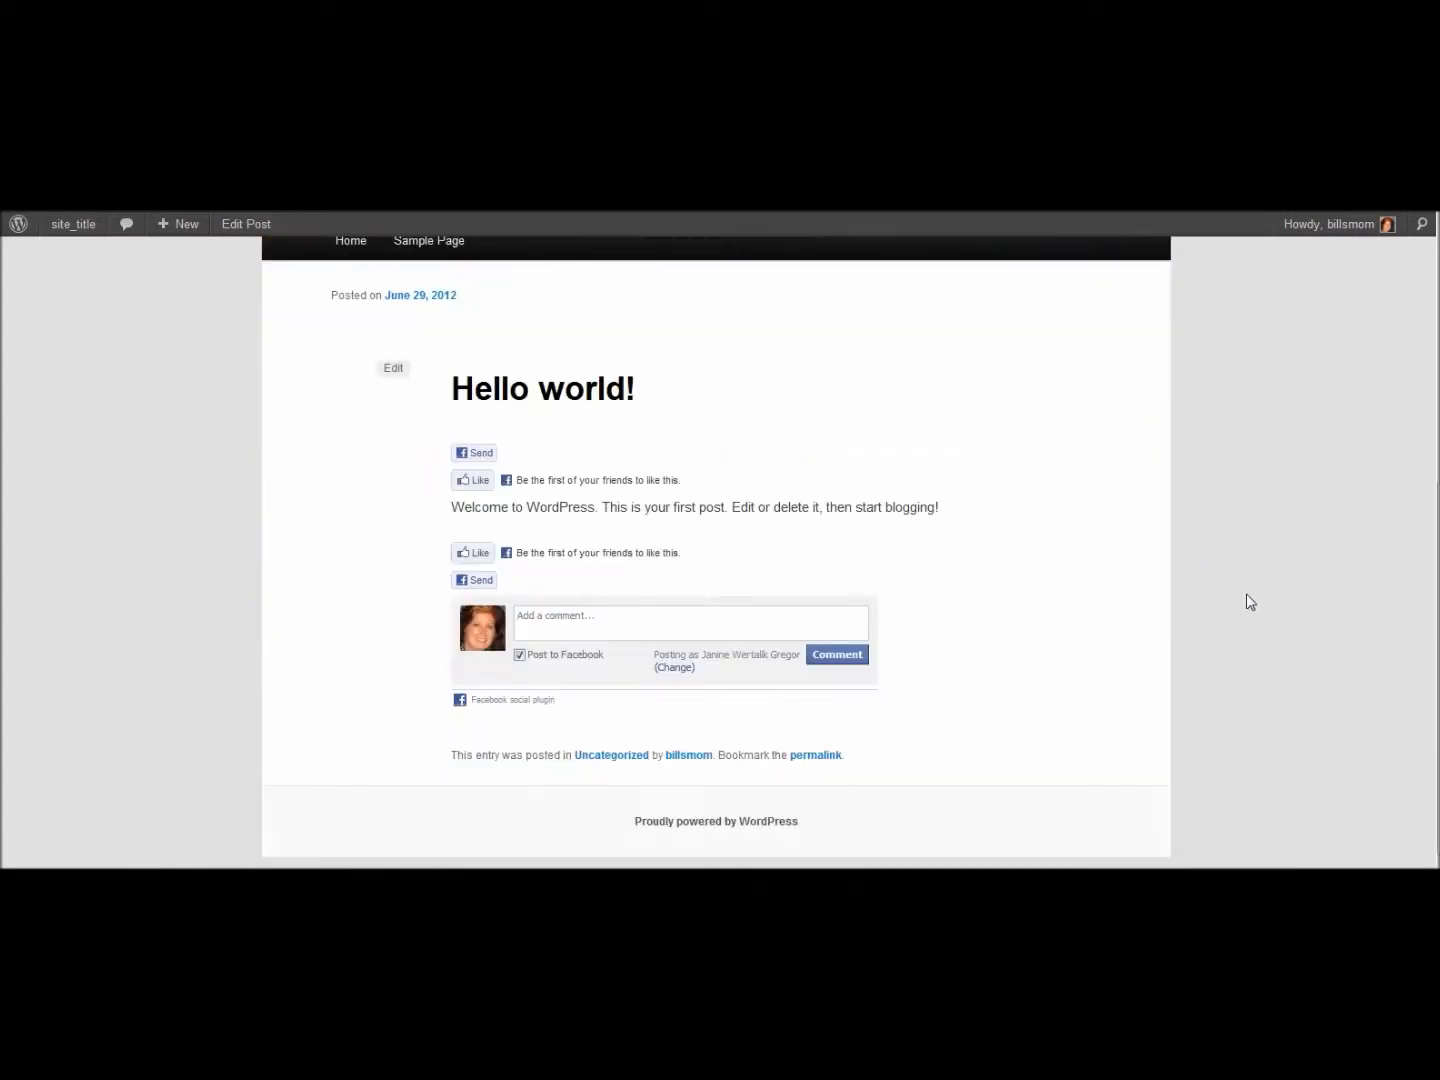